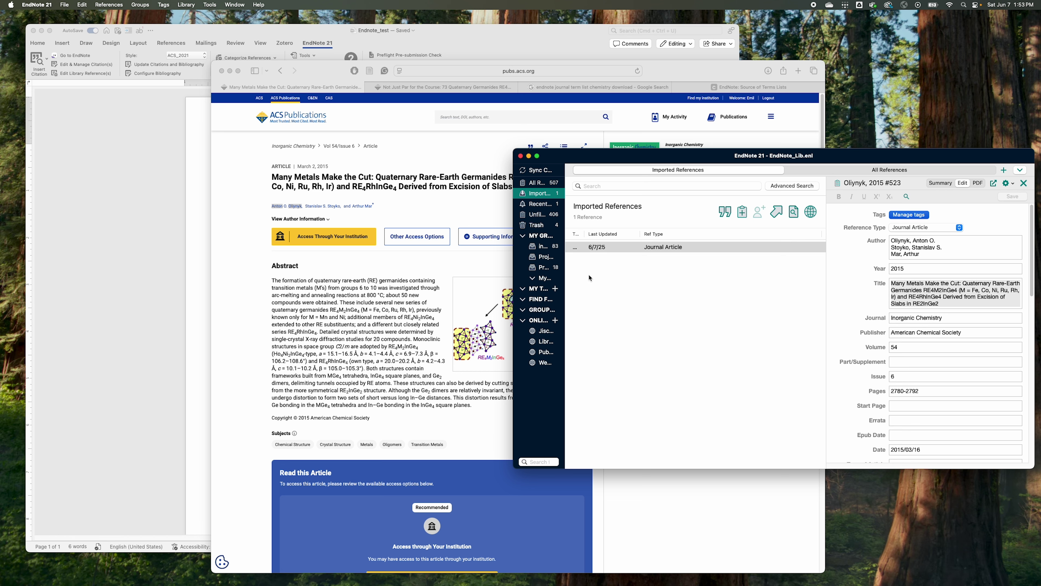
- Copy the full title of the imported 2015 "Many Metals Make the Cut" reference
{"action": "left_click", "coordinate": [915, 291]}
{"action": "key", "text": "super+a"}
{"action": "key", "text": "super+c"}
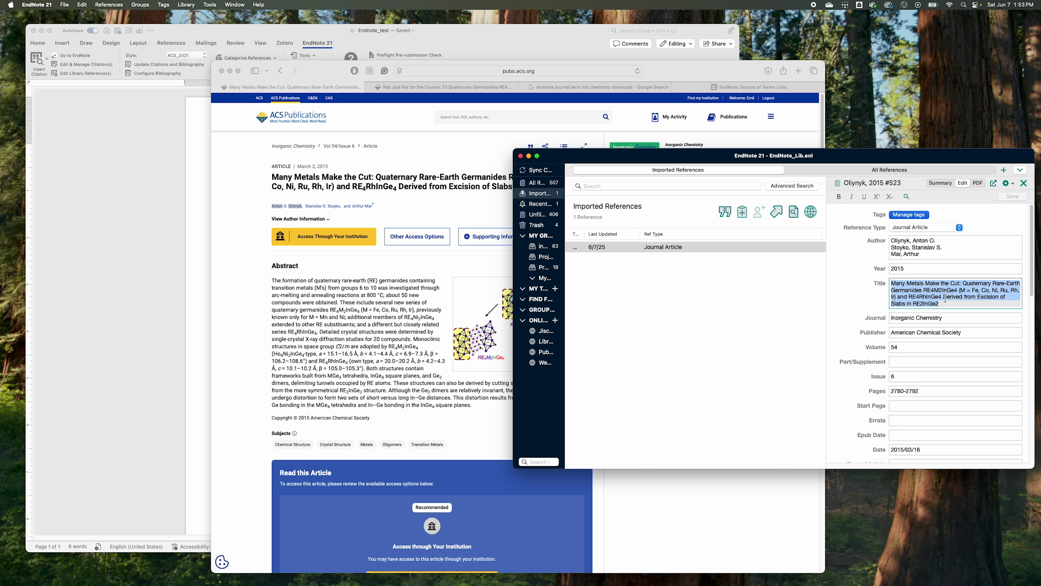
- Switch to Word and search the EndNote library for the copied title, ready to cite it after "Cool paper 1"
{"action": "left_click", "coordinate": [168, 226]}
{"action": "left_click", "coordinate": [307, 149]}
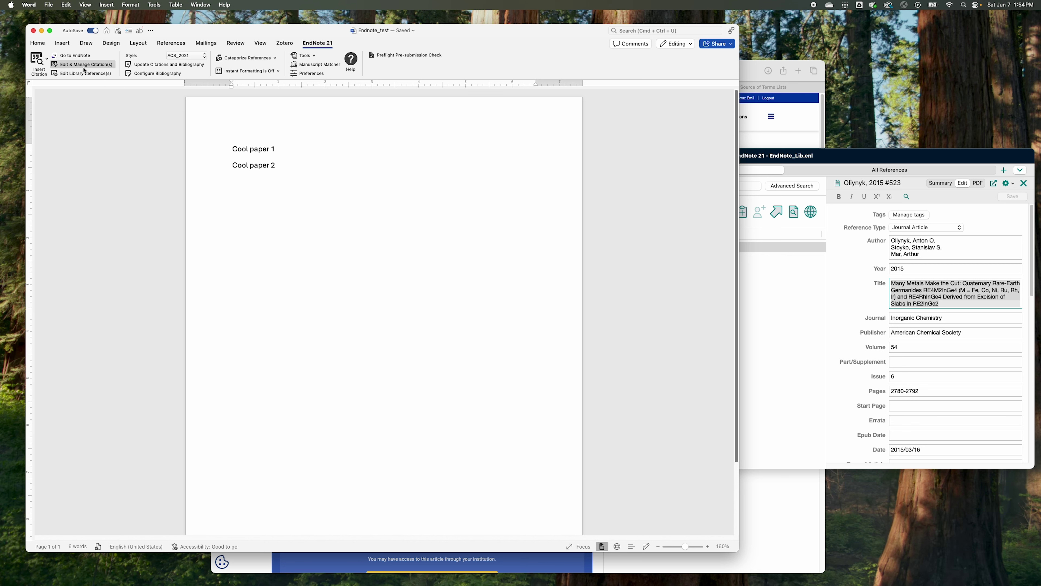
{"action": "left_click", "coordinate": [42, 71]}
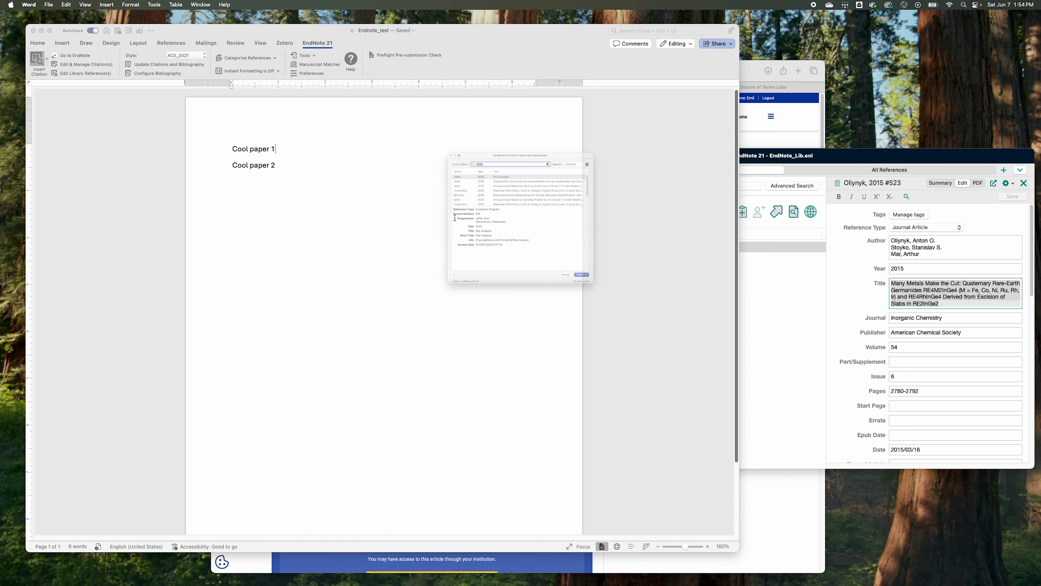
{"action": "key", "text": "super+v"}
{"action": "key", "text": "Return"}
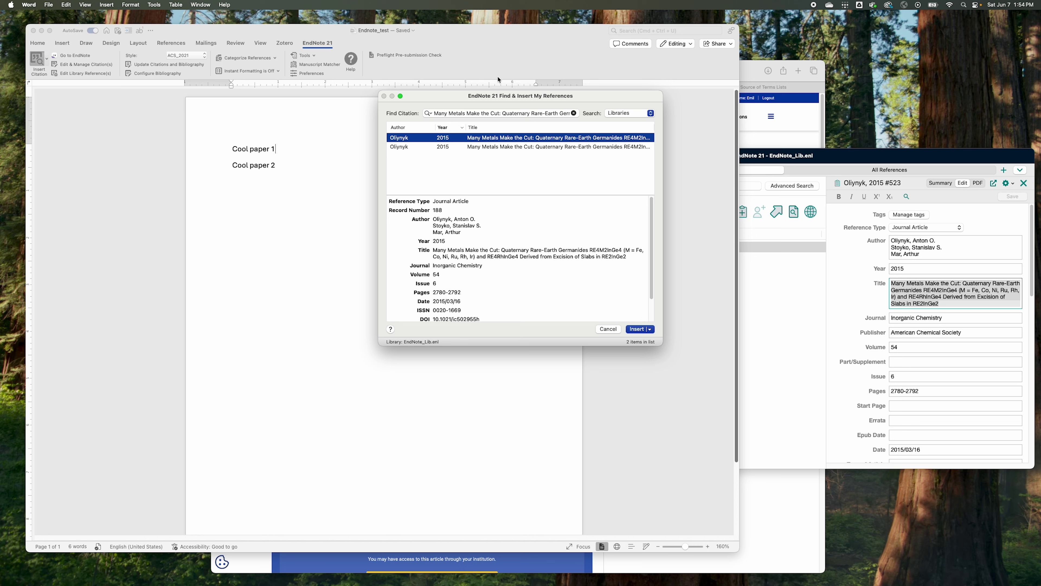
- Compare the details and record numbers of the duplicate "Many Metals Make the Cut" references
{"action": "left_click", "coordinate": [515, 146]}
{"action": "key", "text": "Up"}
{"action": "key", "text": "Down"}
{"action": "key", "text": "Up"}
{"action": "key", "text": "Down"}
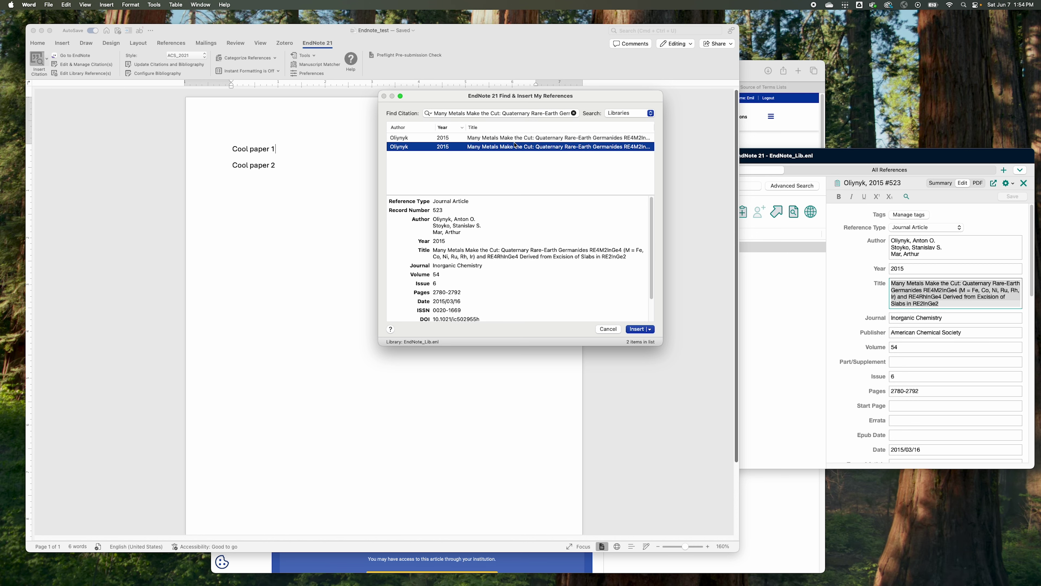
{"action": "left_click", "coordinate": [440, 210]}
{"action": "scroll", "coordinate": [440, 210], "scroll_direction": "down", "scroll_amount": 2}
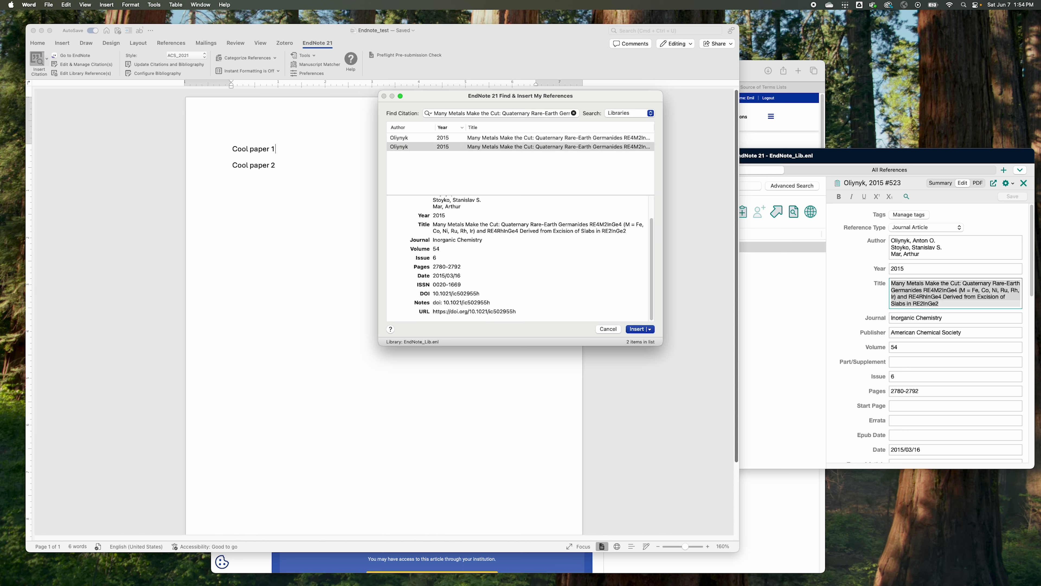
{"action": "left_click", "coordinate": [487, 140]}
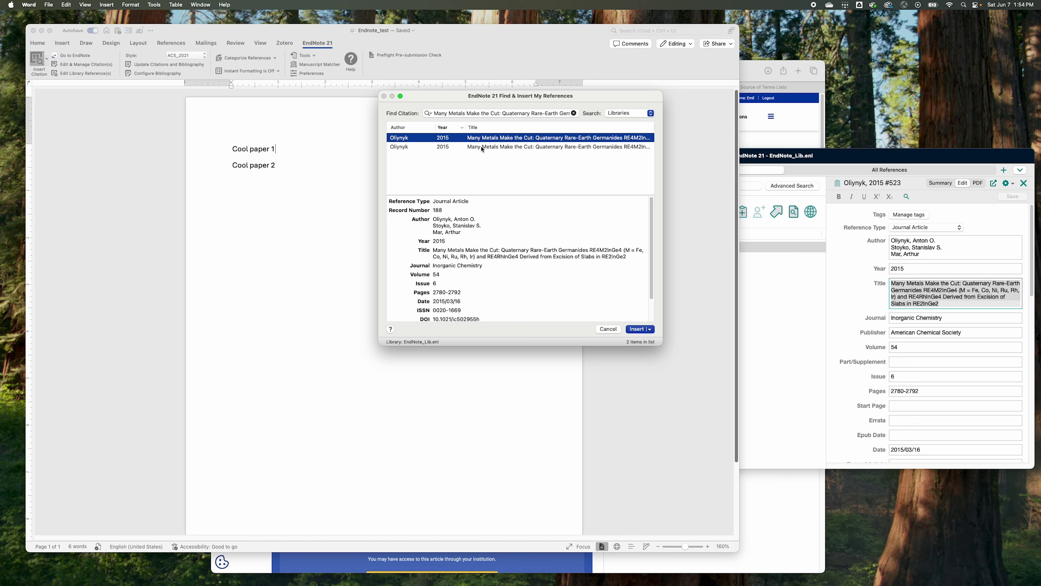
{"action": "left_click", "coordinate": [435, 147]}
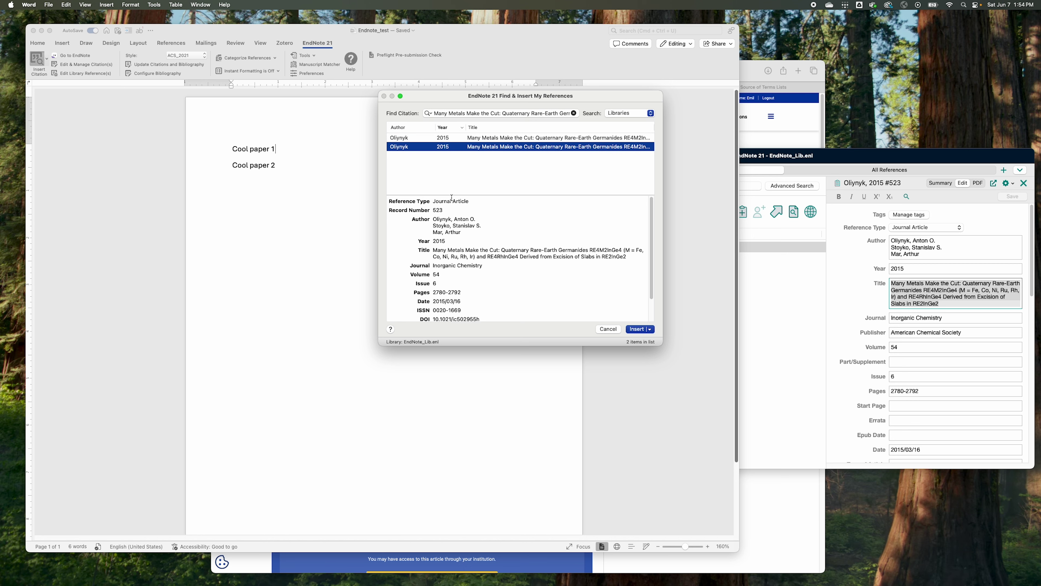
{"action": "double_click", "coordinate": [437, 210]}
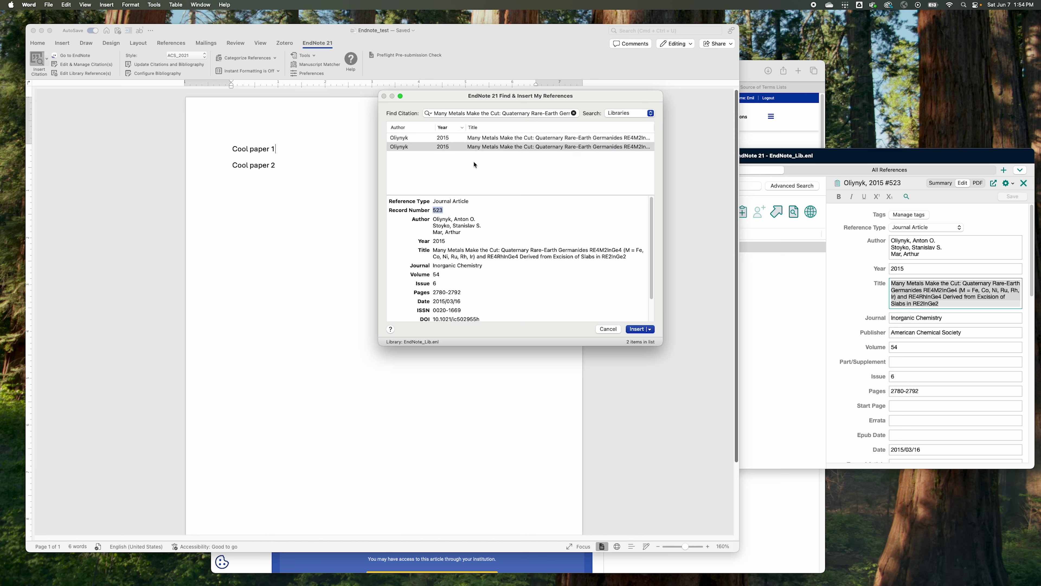
- Insert the duplicate with record number 188 as the citation after "Cool paper 1"
{"action": "left_click", "coordinate": [485, 139]}
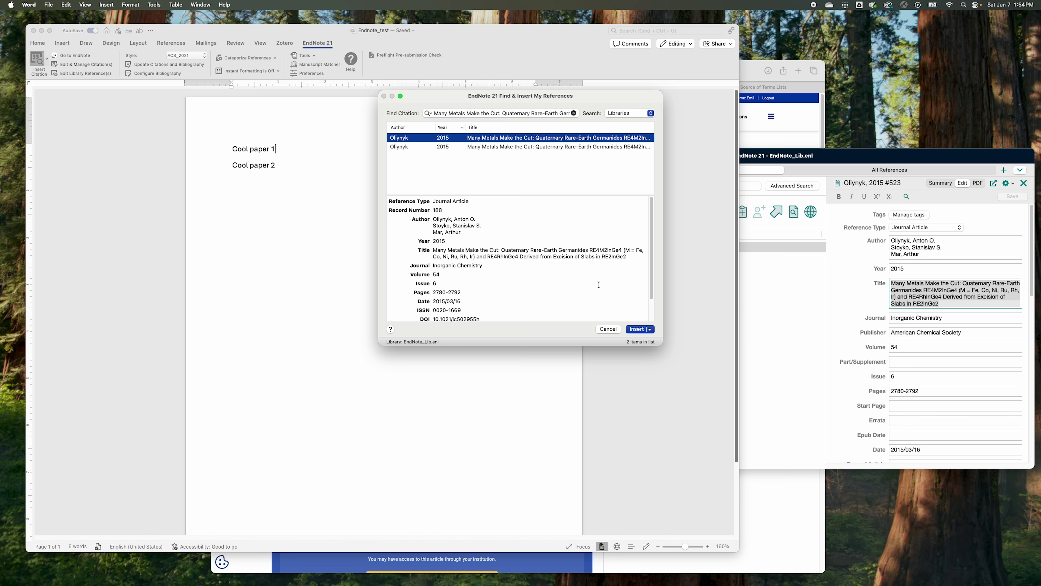
{"action": "left_click", "coordinate": [633, 329]}
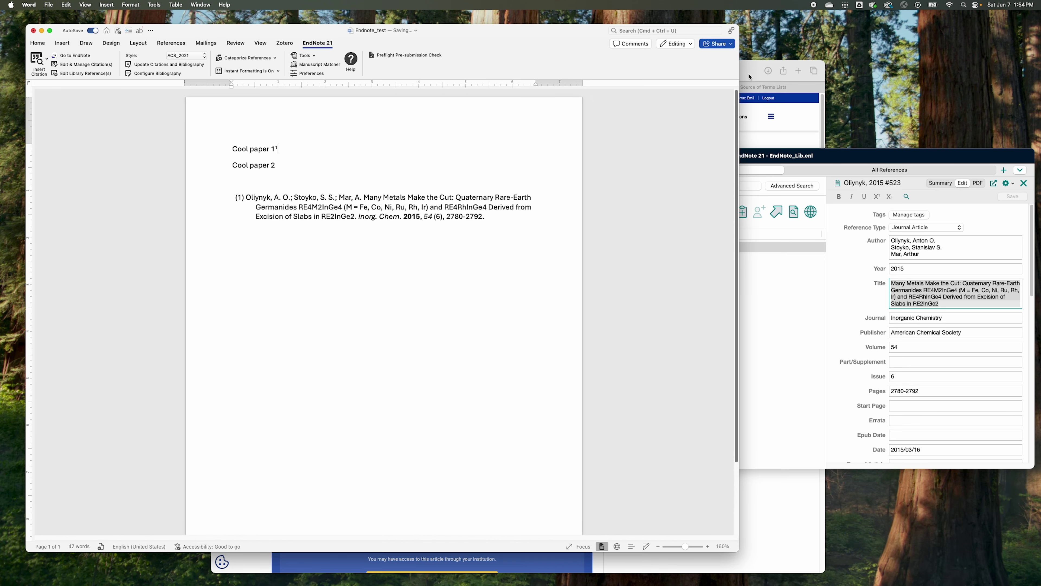
- Switch to Safari and export the citation of the "Not Just Par for the Course" article into EndNote
{"action": "left_click", "coordinate": [773, 92]}
{"action": "left_click", "coordinate": [421, 87]}
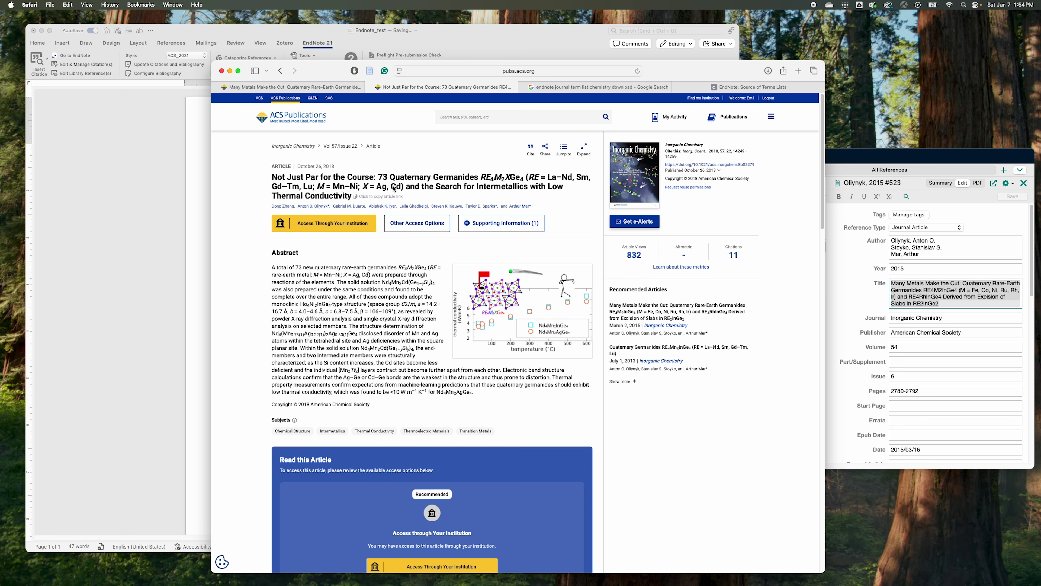
{"action": "left_click", "coordinate": [531, 149]}
{"action": "left_click", "coordinate": [544, 171]}
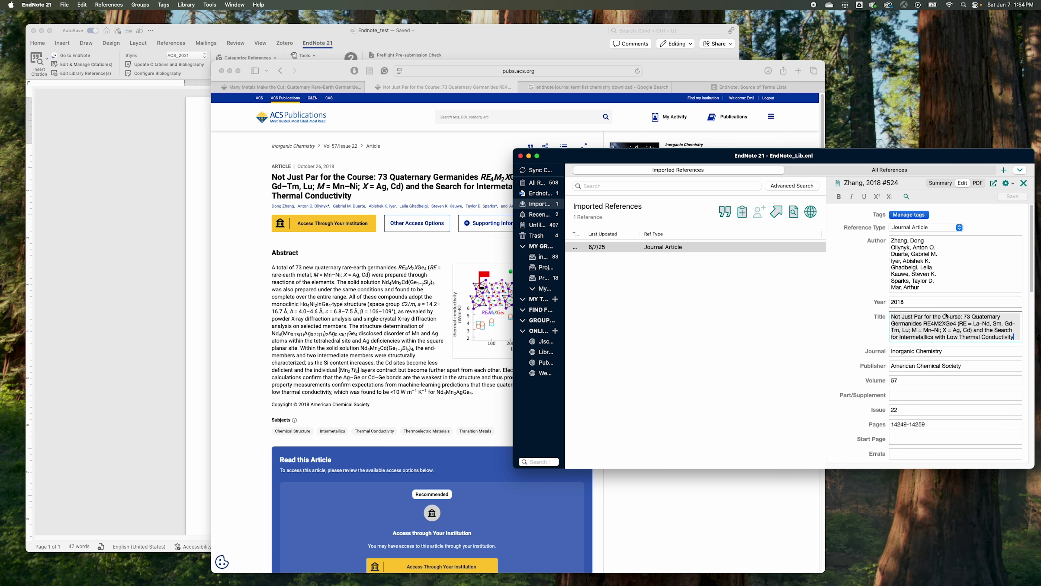
- Copy the newly imported reference's title and use it to find and insert the citation after "Cool paper 2" in Word
{"action": "key", "text": "super+a"}
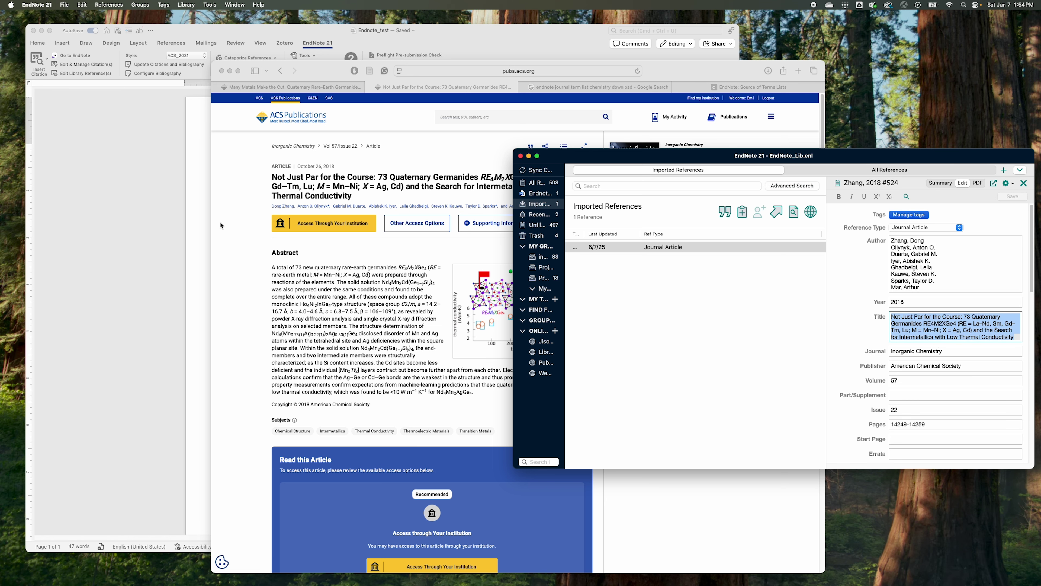
{"action": "left_click", "coordinate": [201, 223]}
{"action": "left_click", "coordinate": [312, 167]}
{"action": "left_click", "coordinate": [44, 65]}
{"action": "key", "text": "super+v"}
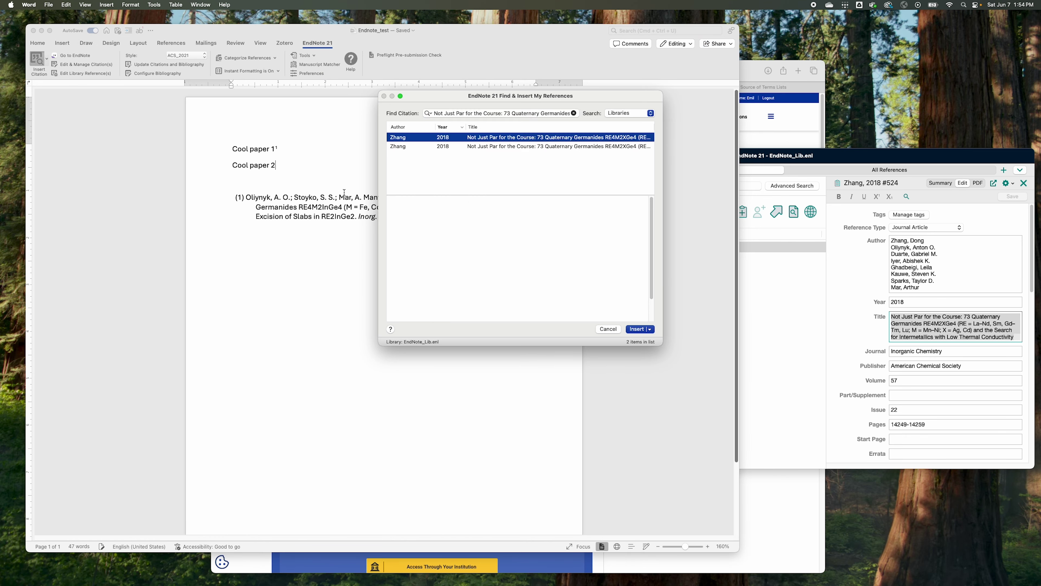
{"action": "key", "text": "Return"}
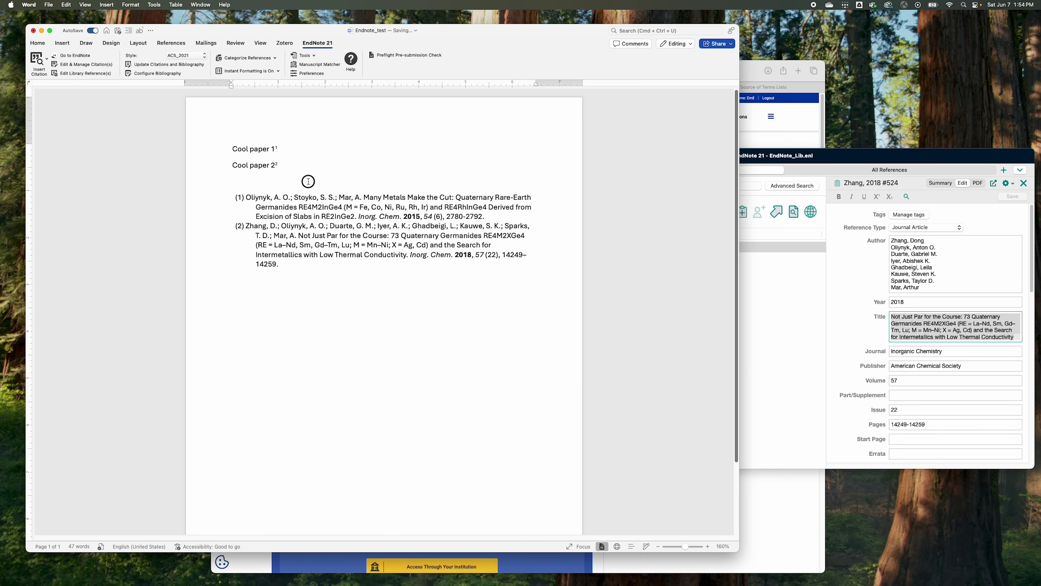
- Review the available citation styles and highlight the abbreviated journal name in the first bibliography entry
{"action": "left_click", "coordinate": [276, 203]}
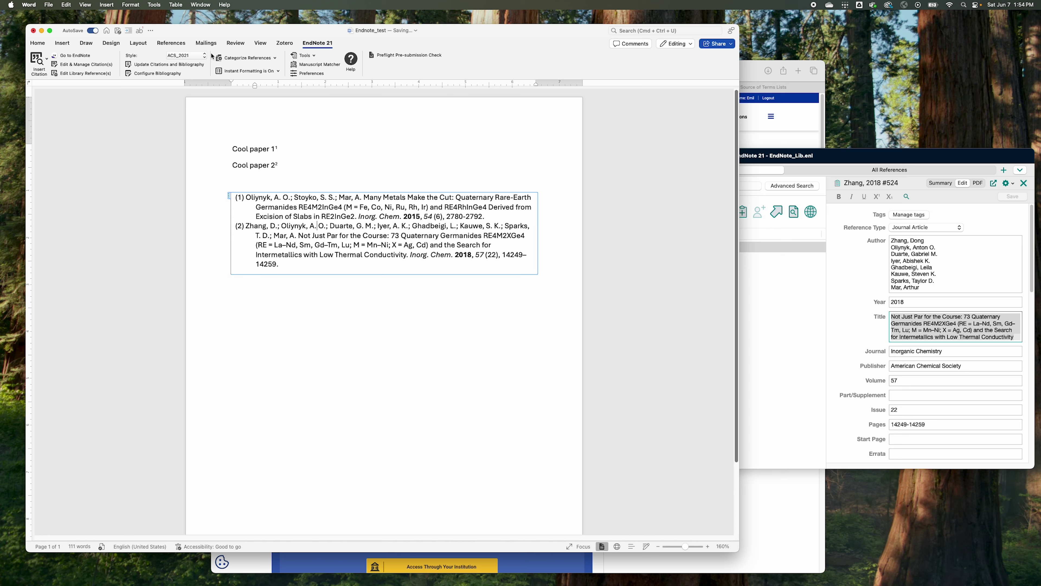
{"action": "left_click", "coordinate": [185, 55]}
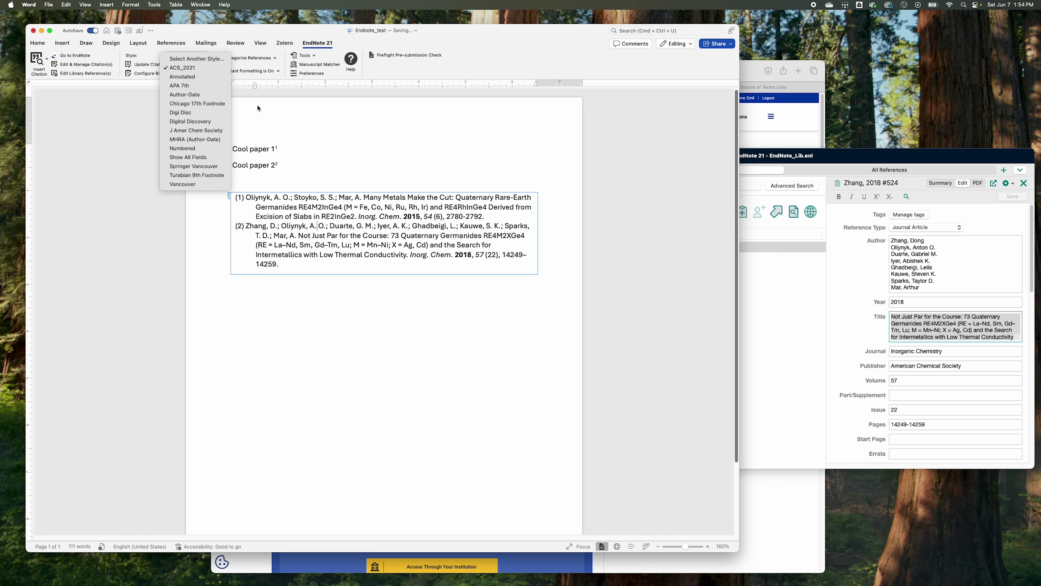
{"action": "left_click", "coordinate": [279, 174]}
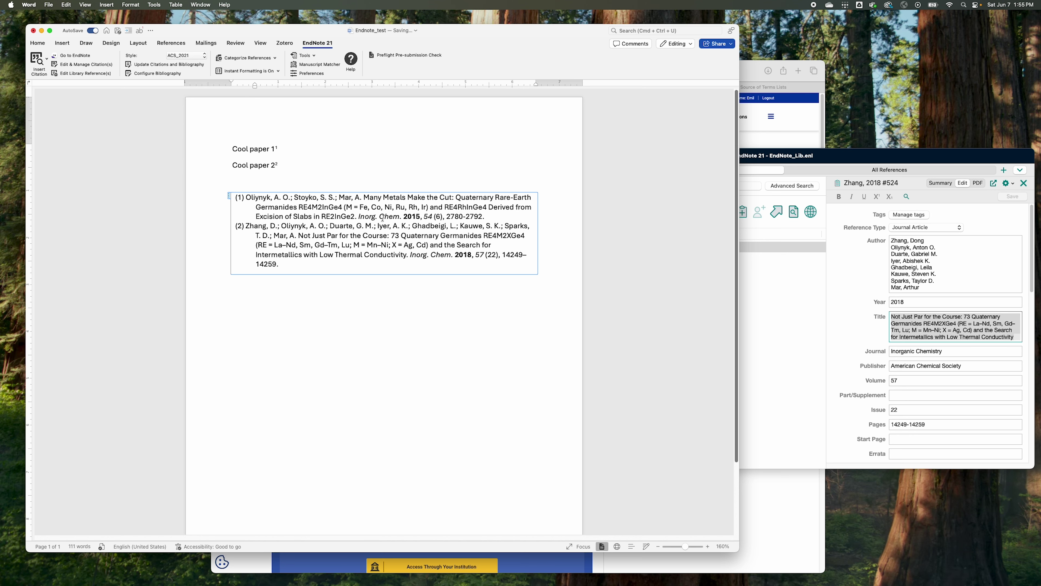
{"action": "left_click_drag", "start_coordinate": [402, 218], "coordinate": [358, 217]}
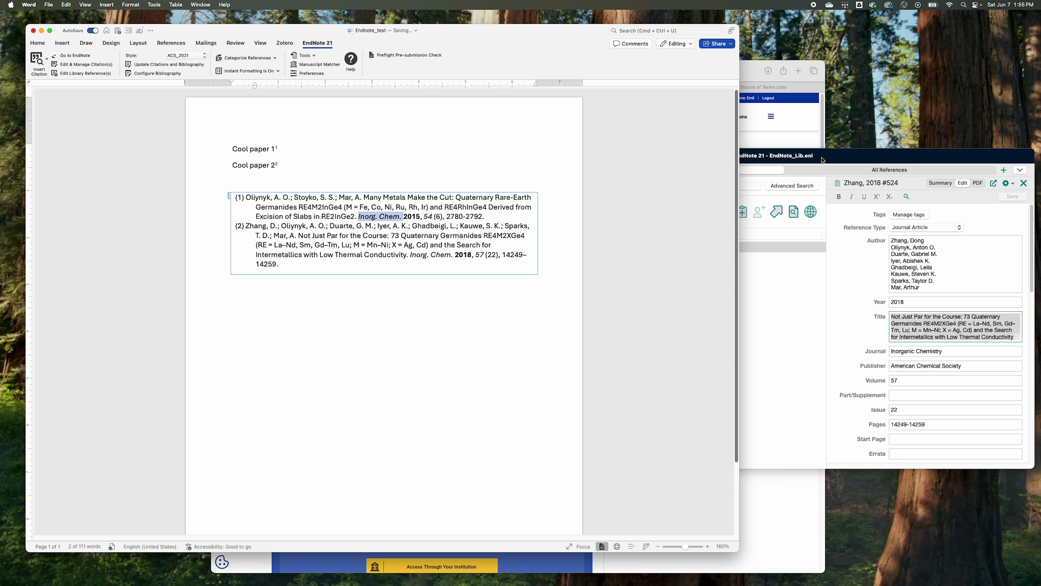
- Switch to EndNote and open the library's Journals Term List
{"action": "left_click", "coordinate": [801, 162]}
{"action": "left_click", "coordinate": [194, 5]}
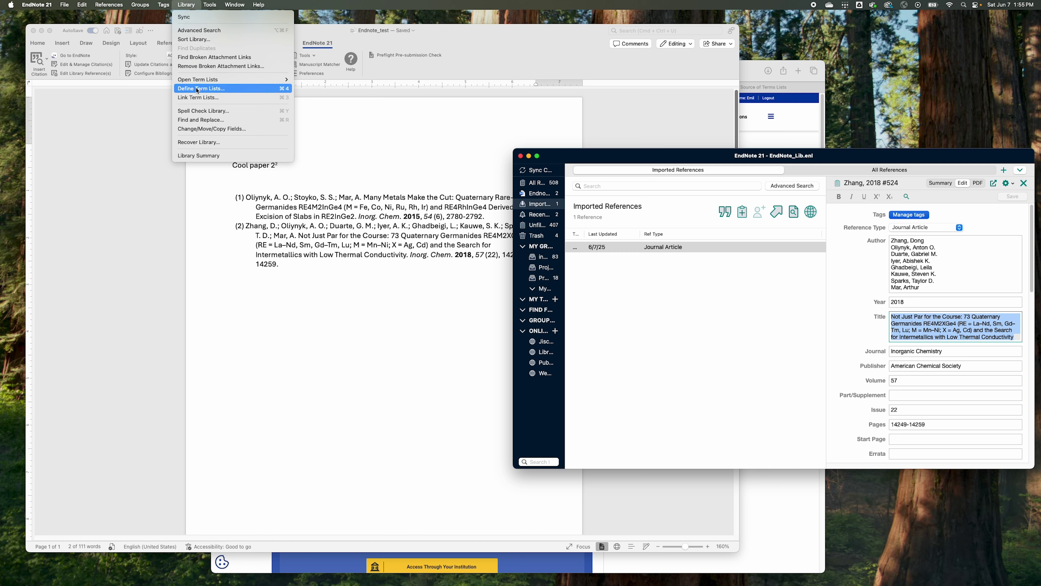
{"action": "mouse_move", "coordinate": [198, 82]}
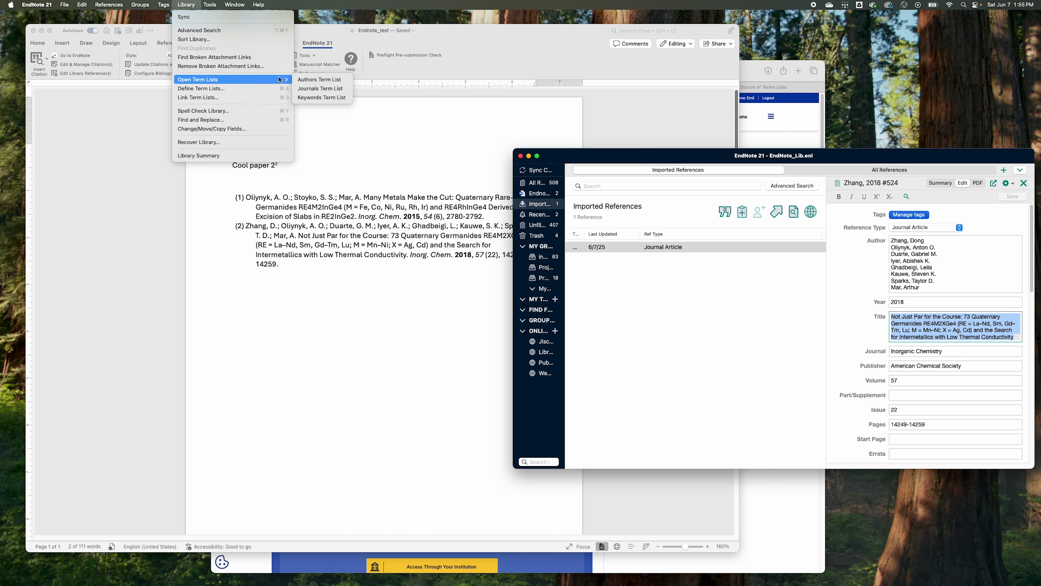
{"action": "left_click", "coordinate": [320, 89]}
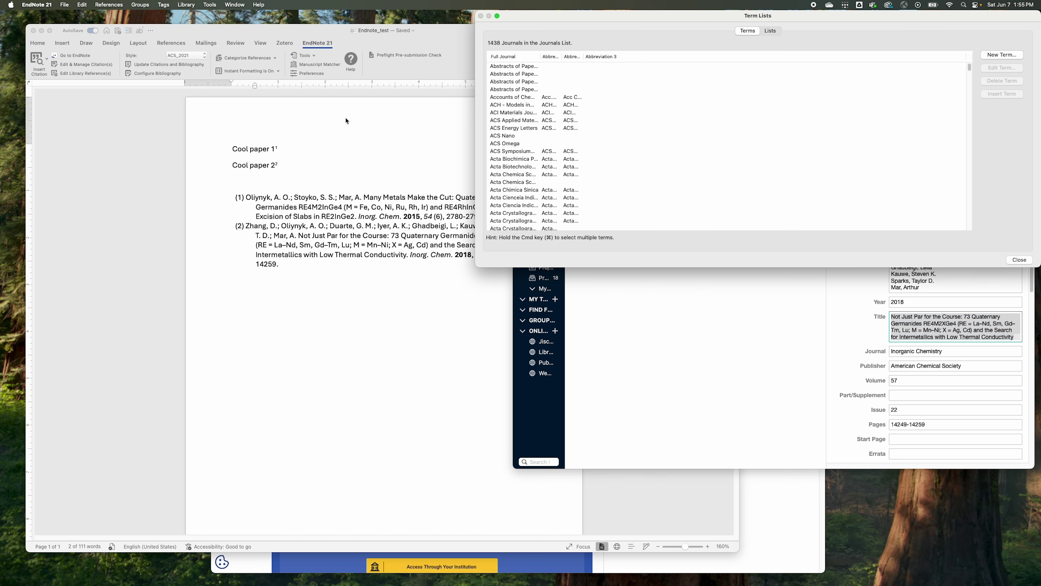
- Enlarge the Term Lists window and widen the Full Journal, Abbreviation 1 and Abbreviation 2 columns
{"action": "left_click_drag", "start_coordinate": [476, 267], "coordinate": [301, 416]}
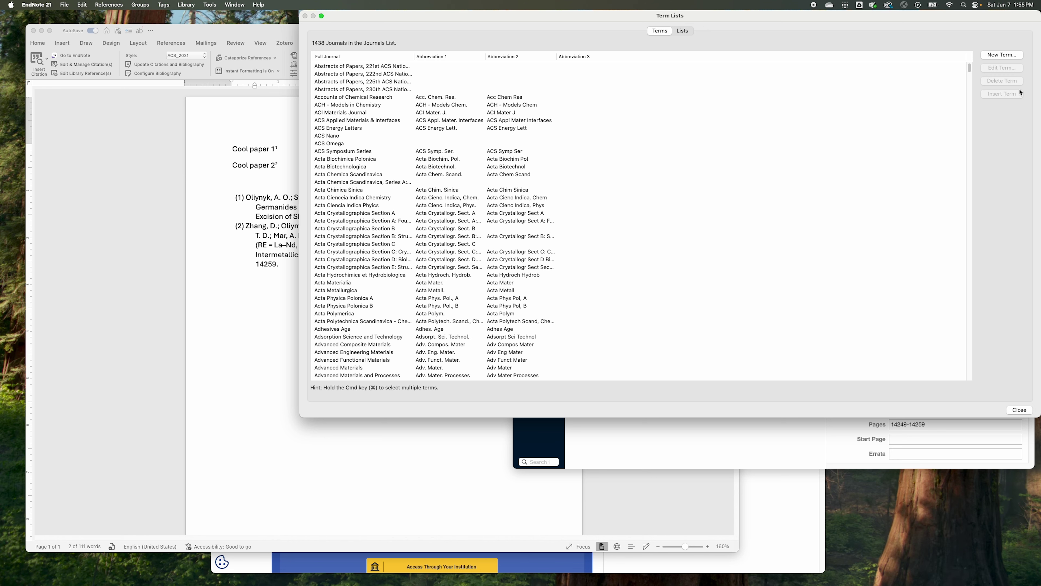
{"action": "left_click_drag", "start_coordinate": [1039, 13], "coordinate": [1011, 22]}
{"action": "left_click_drag", "start_coordinate": [534, 69], "coordinate": [640, 69]}
{"action": "left_click_drag", "start_coordinate": [471, 69], "coordinate": [597, 69]}
{"action": "left_click_drag", "start_coordinate": [406, 69], "coordinate": [504, 69]}
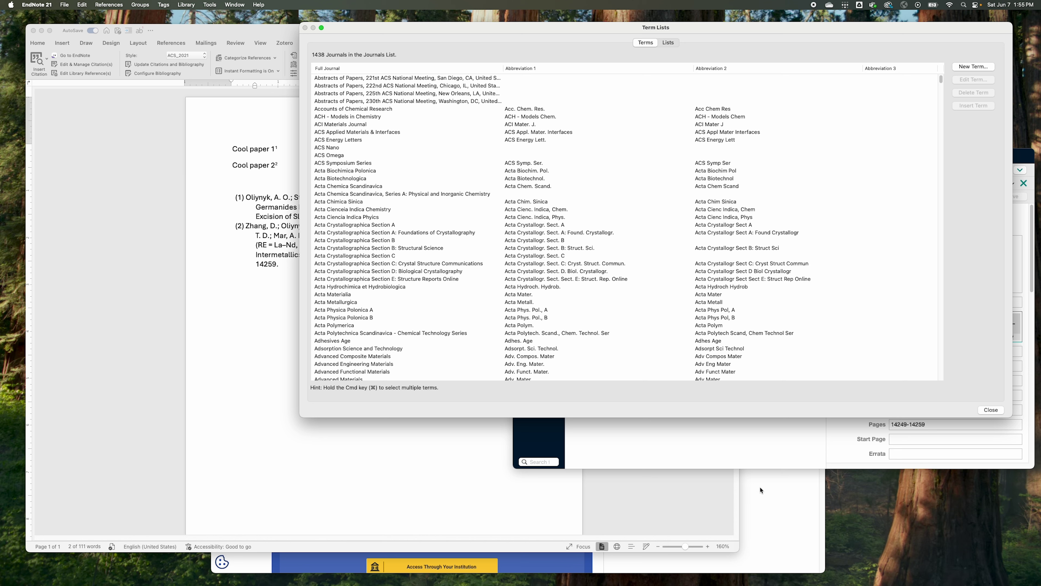
- Examine the Safari search results, the Clarivate Source of Terms Lists page and a library guide on journal term lists, then close the browser window
{"action": "left_click", "coordinate": [772, 516]}
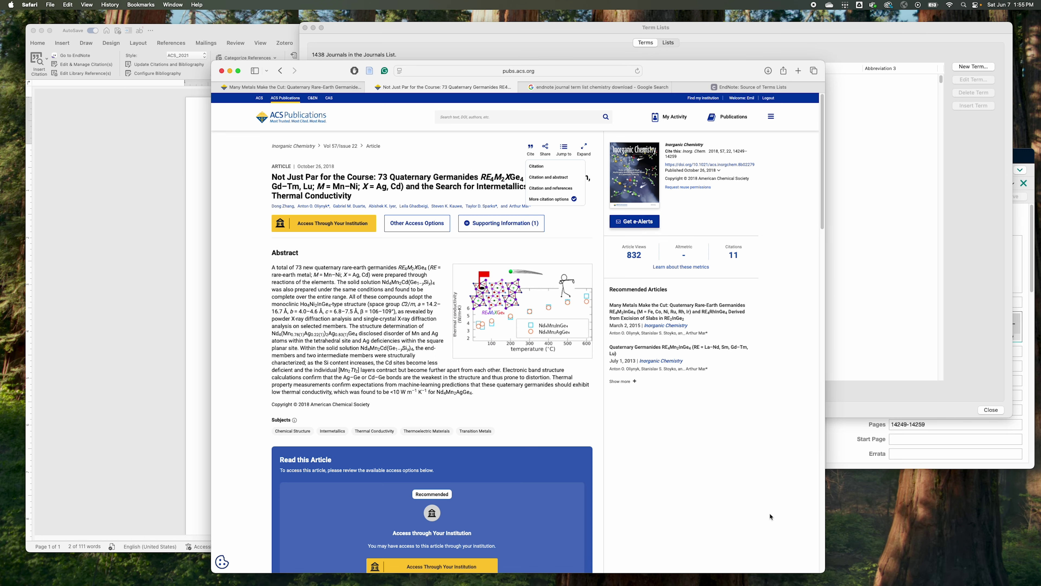
{"action": "left_click", "coordinate": [619, 89]}
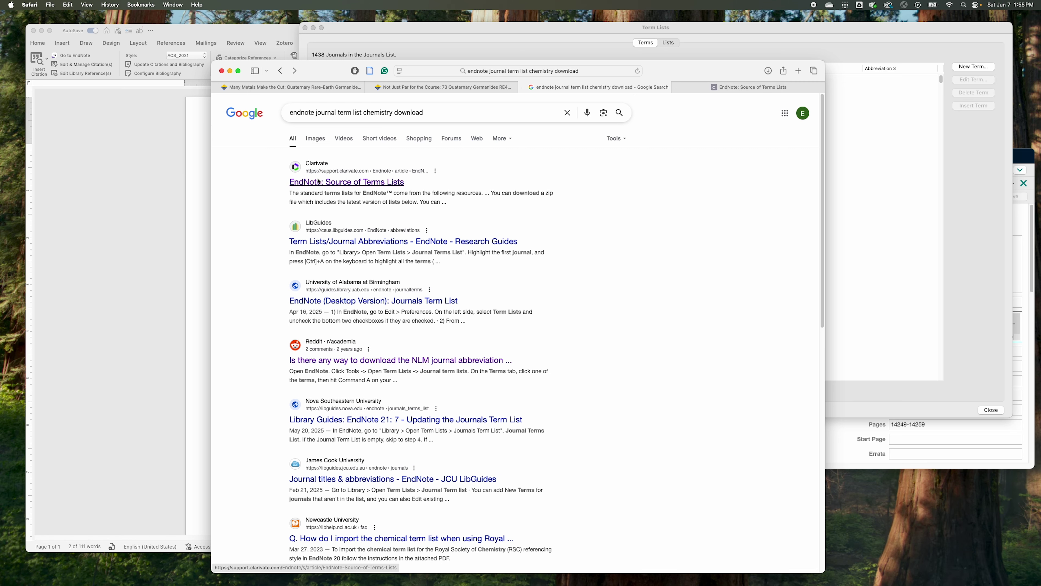
{"action": "left_click", "coordinate": [748, 87]}
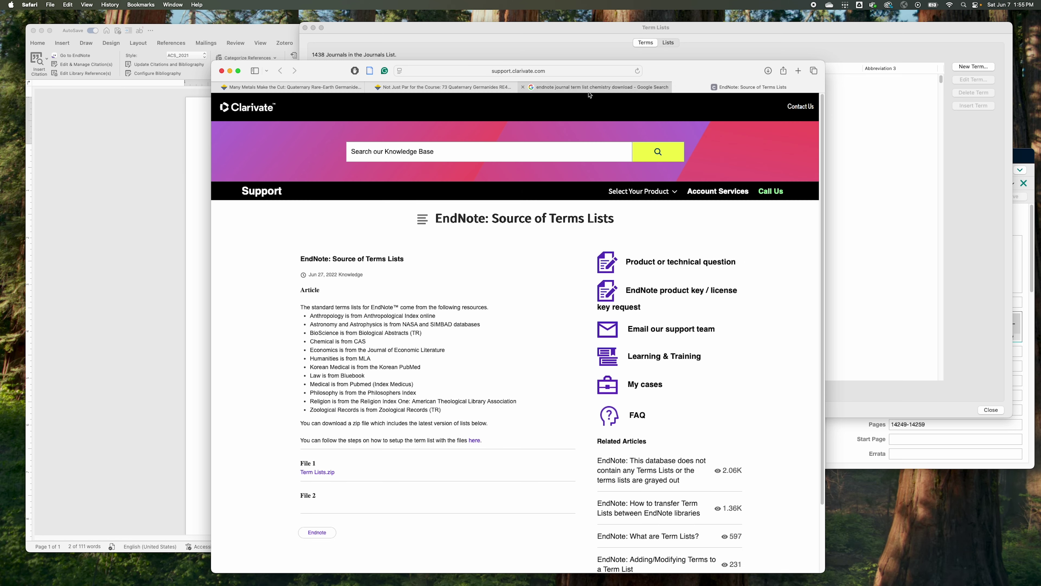
{"action": "left_click", "coordinate": [589, 89]}
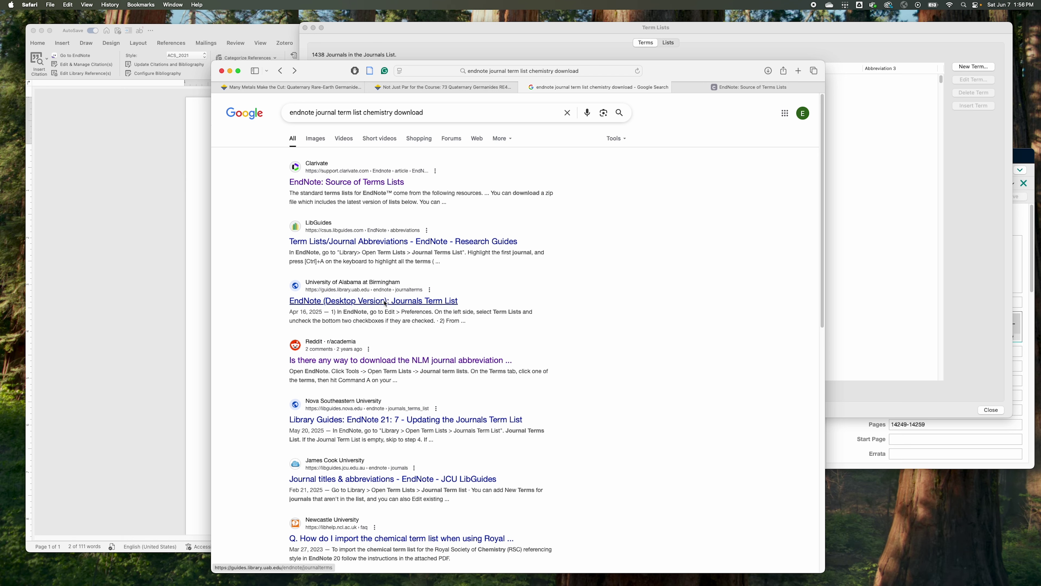
{"action": "left_click", "coordinate": [448, 420]}
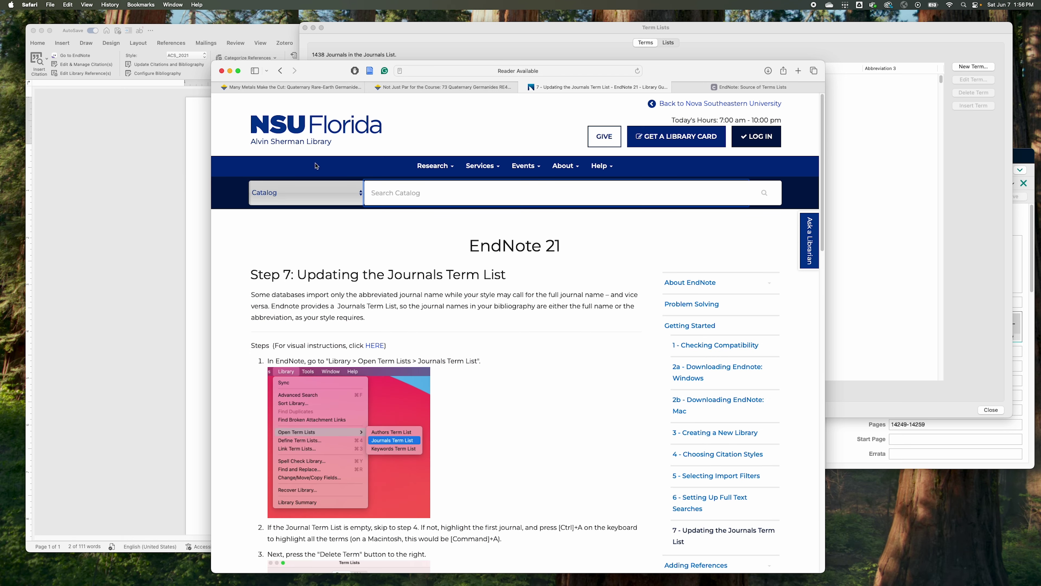
{"action": "left_click", "coordinate": [280, 71]}
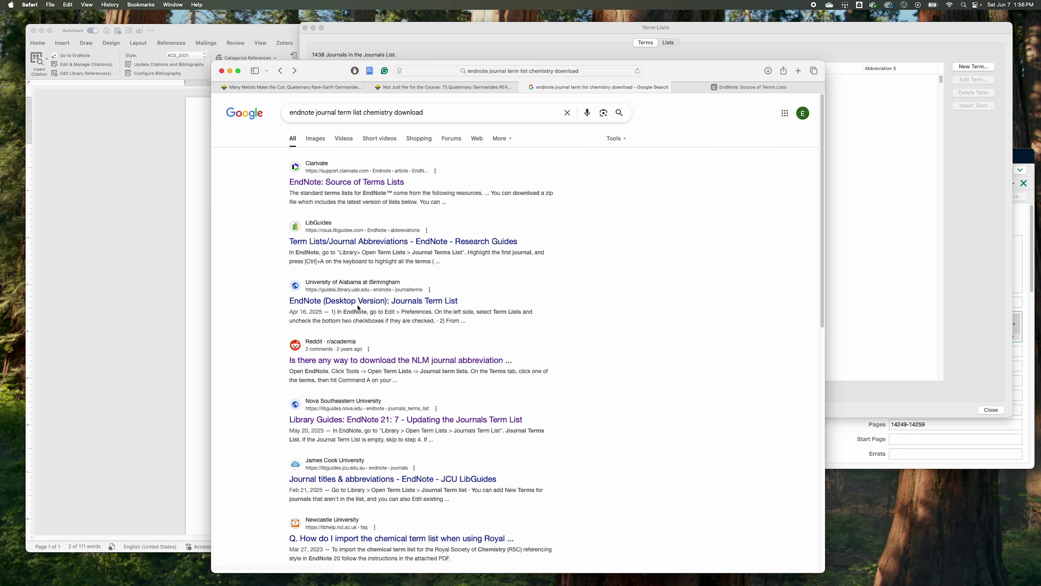
{"action": "scroll", "coordinate": [376, 366], "scroll_direction": "down", "scroll_amount": 2}
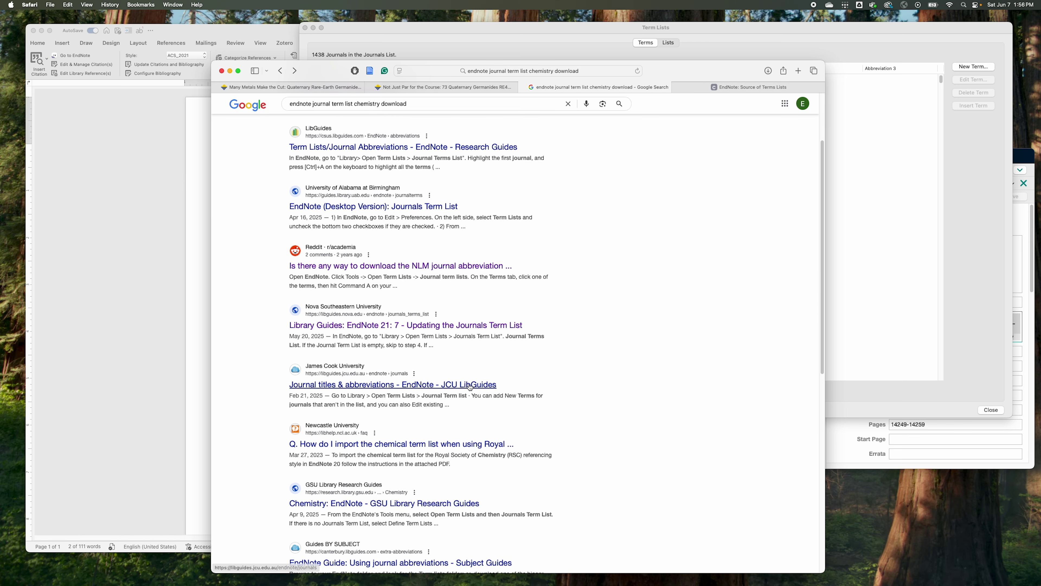
{"action": "left_click", "coordinate": [222, 72]}
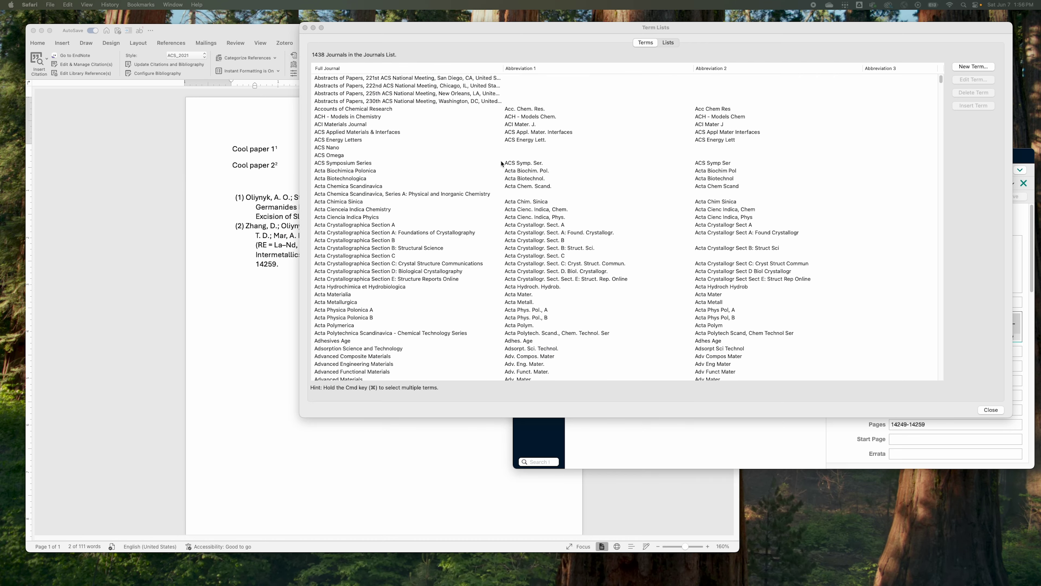
- Check the bibliography in Word, then return to the journals term list and select "Acta Ciencia Indica Phyics"
{"action": "left_click", "coordinate": [444, 170]}
{"action": "left_click", "coordinate": [276, 218]}
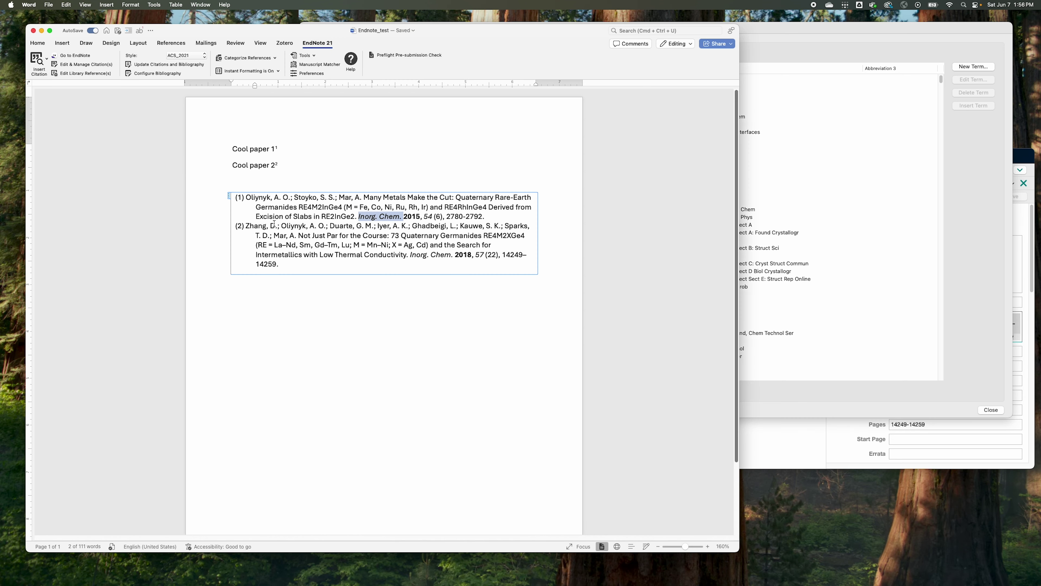
{"action": "left_click", "coordinate": [794, 184]}
{"action": "left_click", "coordinate": [471, 218]}
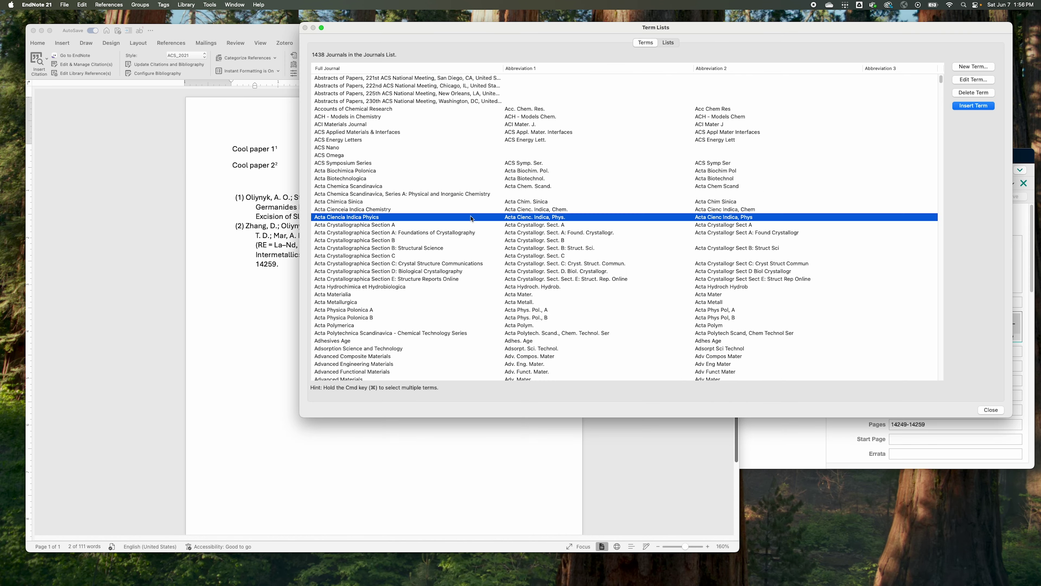
- Find "Inorganic Chemistry" in the journals list, open its term for editing to examine the Abbreviation 1 and Abbreviation 2 entries, then cancel
{"action": "type", "text": "ino"}
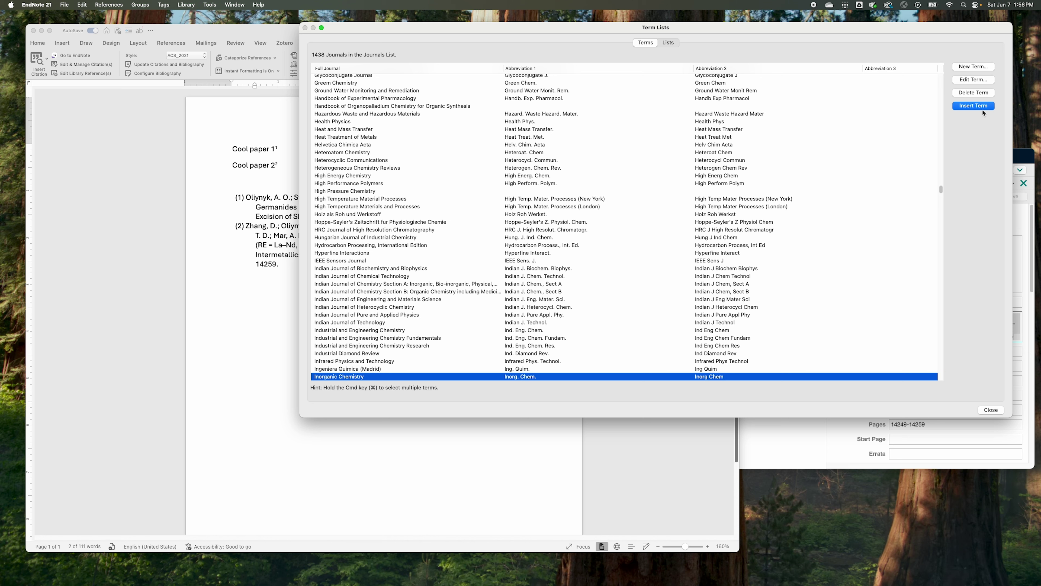
{"action": "left_click", "coordinate": [978, 79]}
{"action": "left_click", "coordinate": [405, 128]}
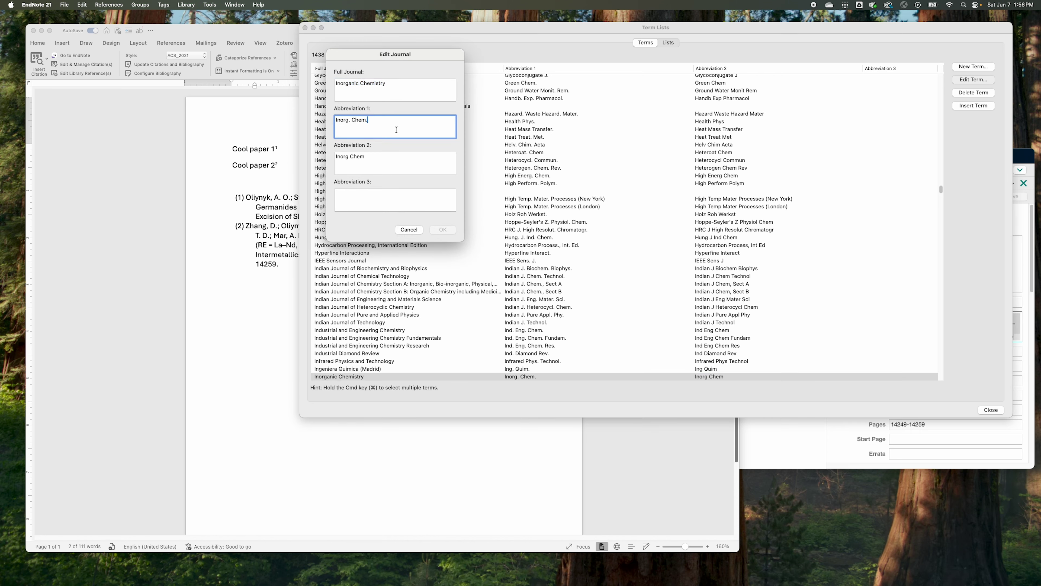
{"action": "left_click", "coordinate": [352, 121]}
{"action": "left_click", "coordinate": [349, 156]}
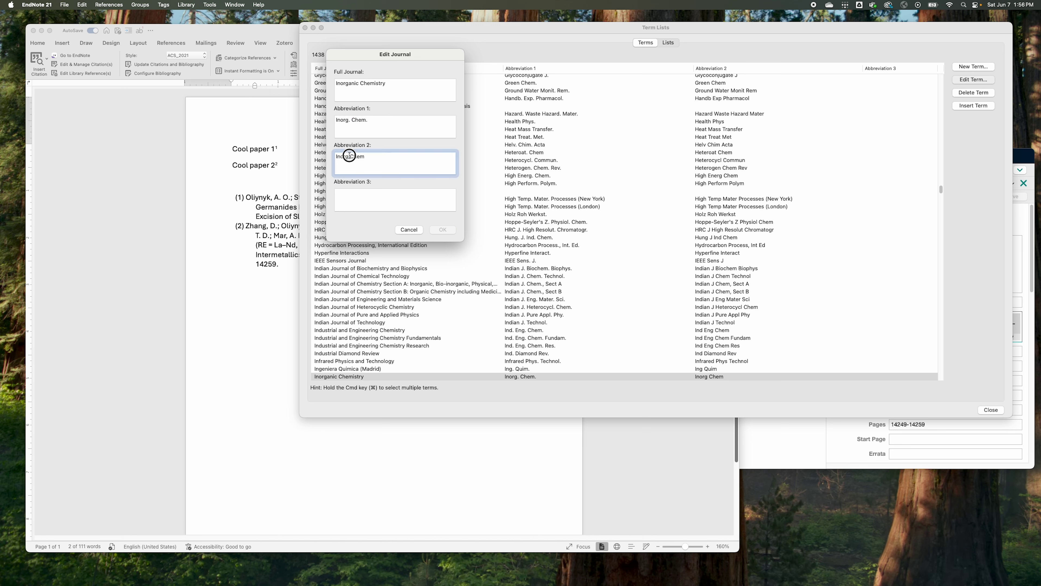
{"action": "left_click", "coordinate": [408, 229]}
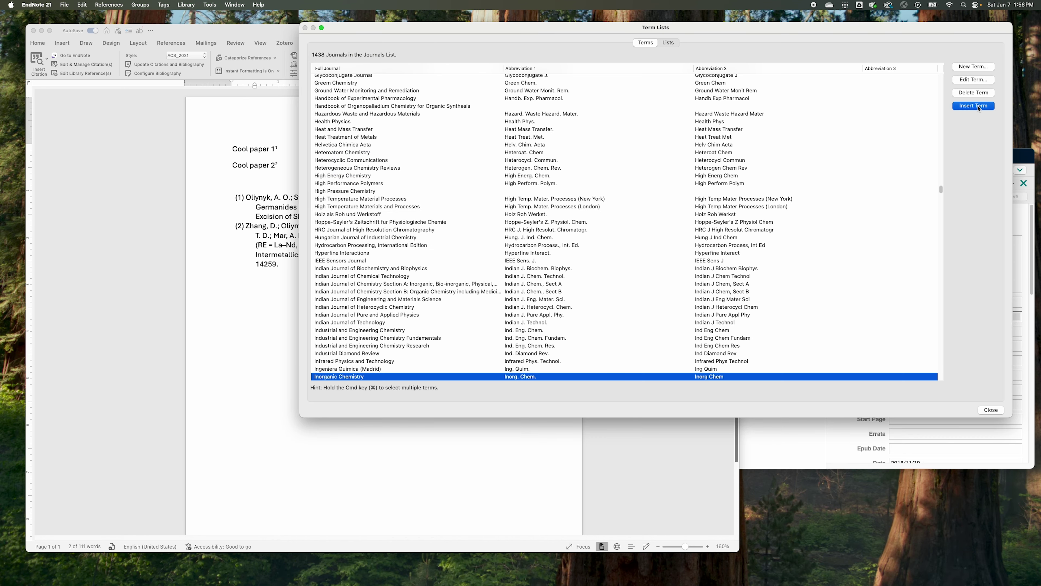
- Close the Term Lists window, return to the EndNote library and reopen its Journals Term List
{"action": "key", "text": "super+w"}
{"action": "left_click", "coordinate": [771, 122]}
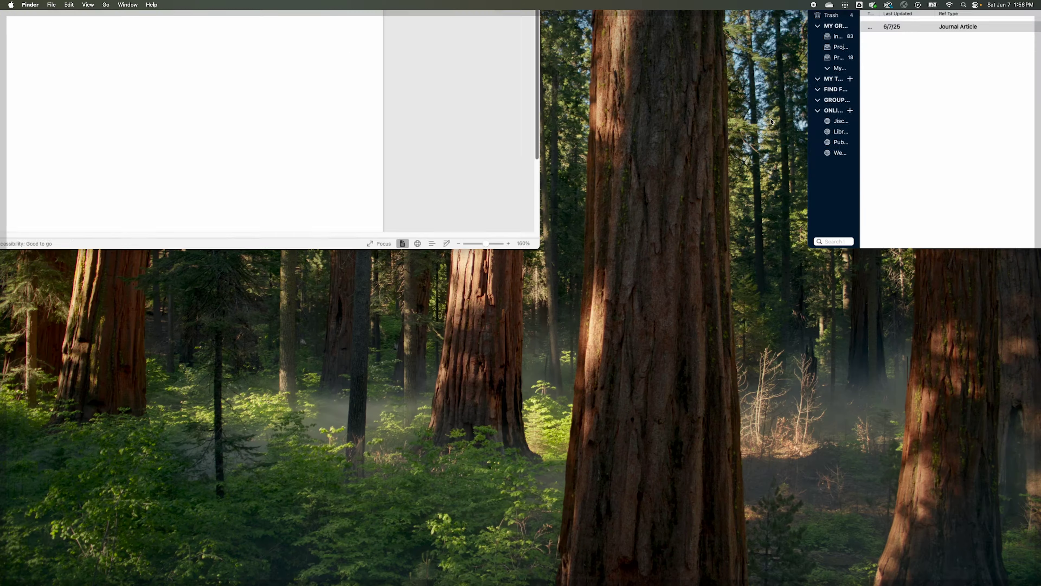
{"action": "left_click", "coordinate": [771, 122]}
{"action": "left_click", "coordinate": [728, 161]}
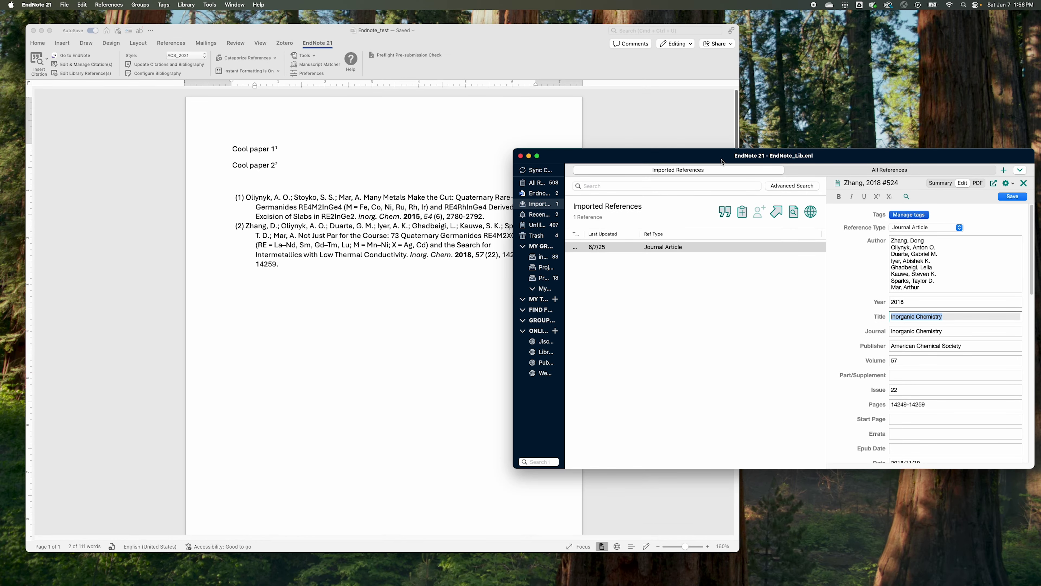
{"action": "left_click", "coordinate": [181, 5]}
{"action": "mouse_move", "coordinate": [208, 6]}
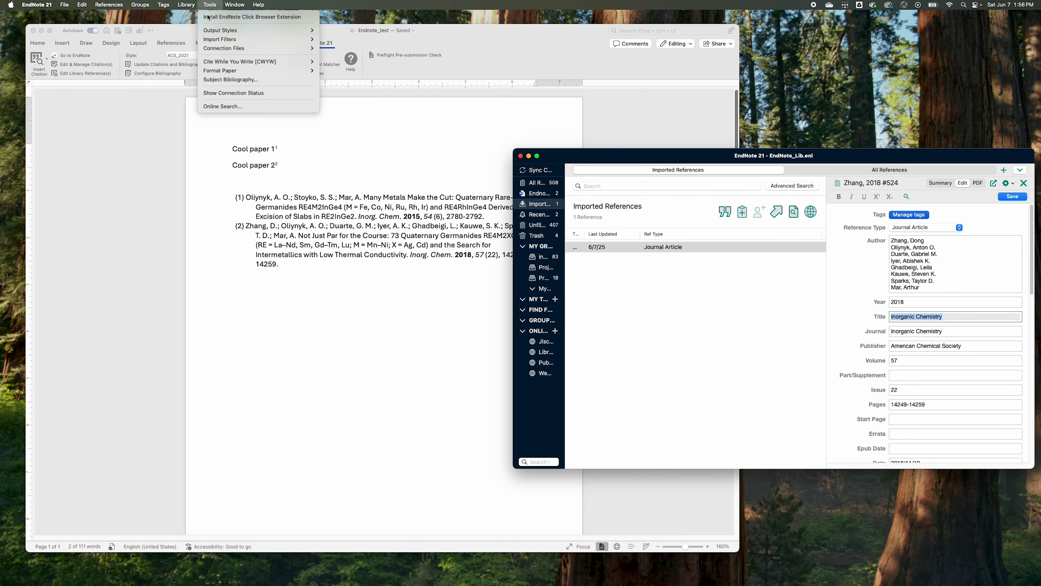
{"action": "mouse_move", "coordinate": [226, 33]}
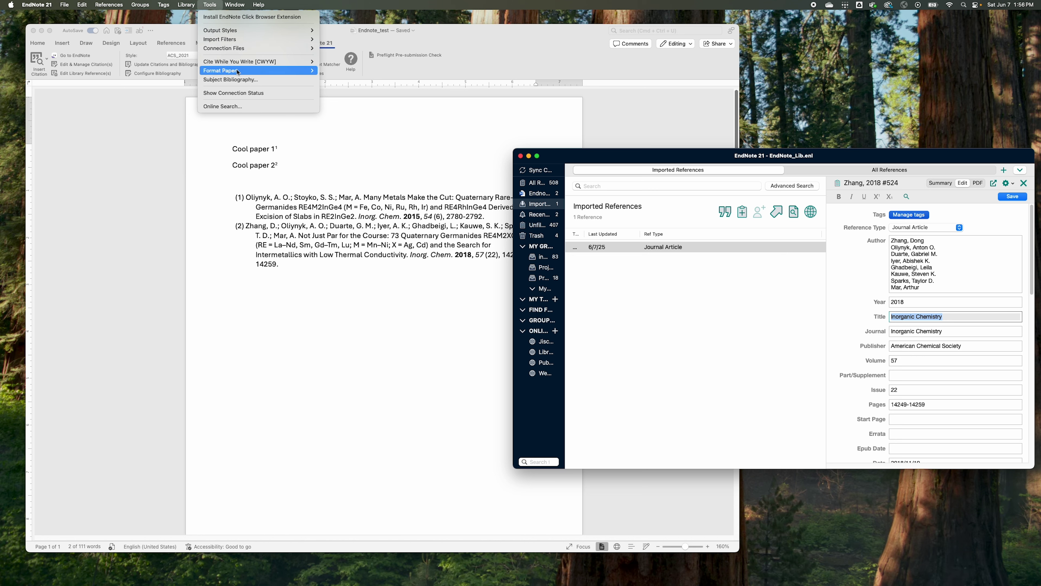
{"action": "mouse_move", "coordinate": [203, 79]}
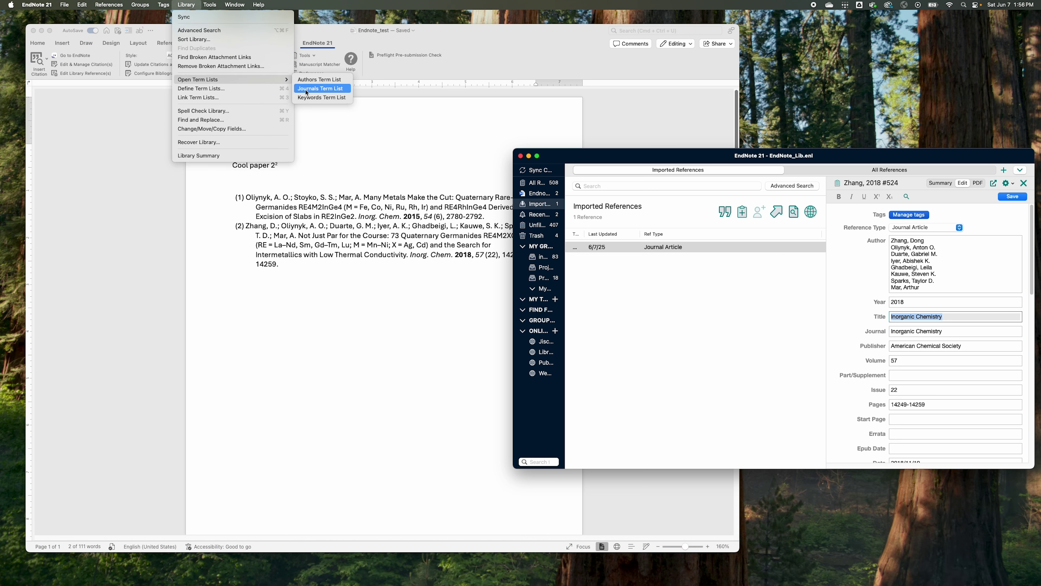
{"action": "left_click", "coordinate": [320, 90]}
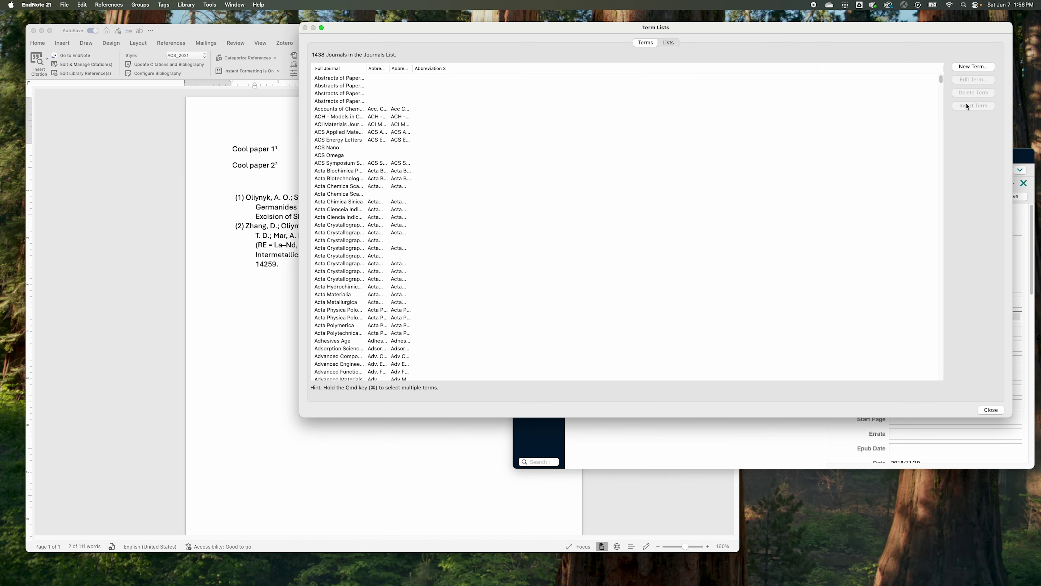
- Start a new journal term with the full journal name "Journal of American Chemical Society", checking the Word bibliography for the abbreviation format
{"action": "left_click", "coordinate": [721, 187]}
{"action": "left_click", "coordinate": [975, 66]}
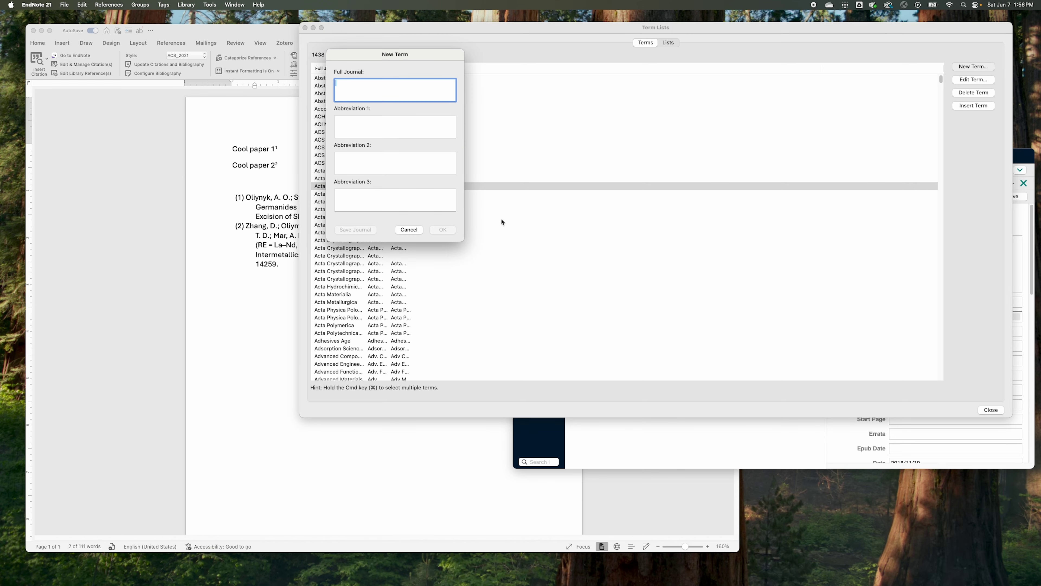
{"action": "type", "text": "Journal of American Chemical Society"}
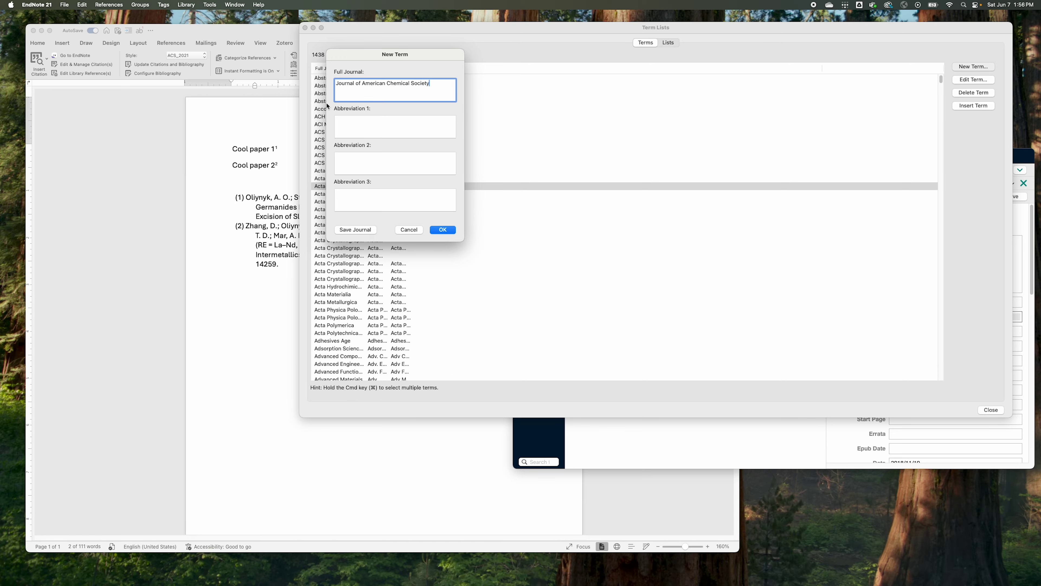
{"action": "key", "text": "super+Tab"}
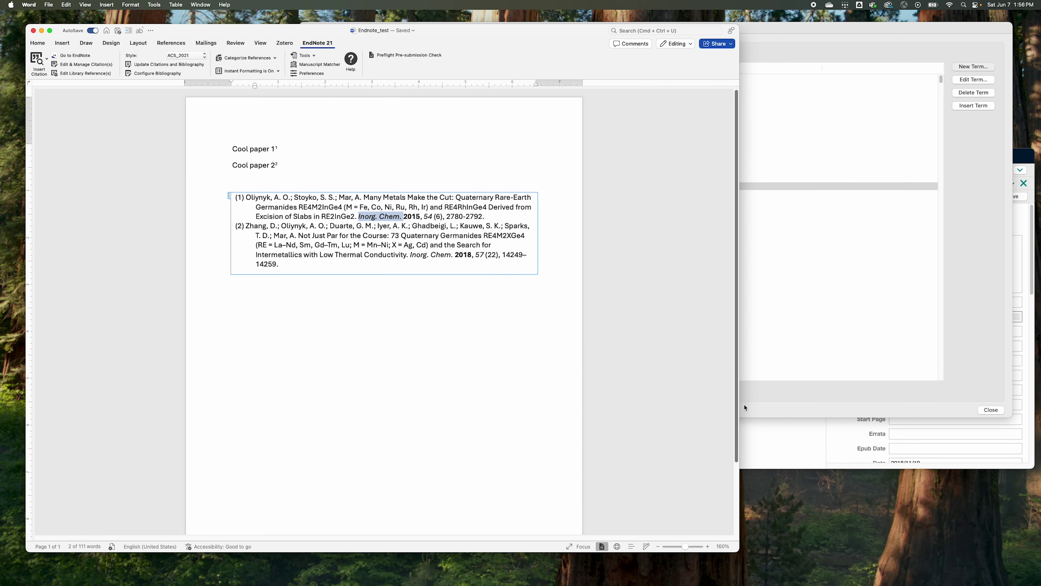
{"action": "key", "text": "ctrl+Up"}
{"action": "left_click", "coordinate": [558, 252]}
{"action": "left_click", "coordinate": [830, 106]}
{"action": "left_click", "coordinate": [396, 121]}
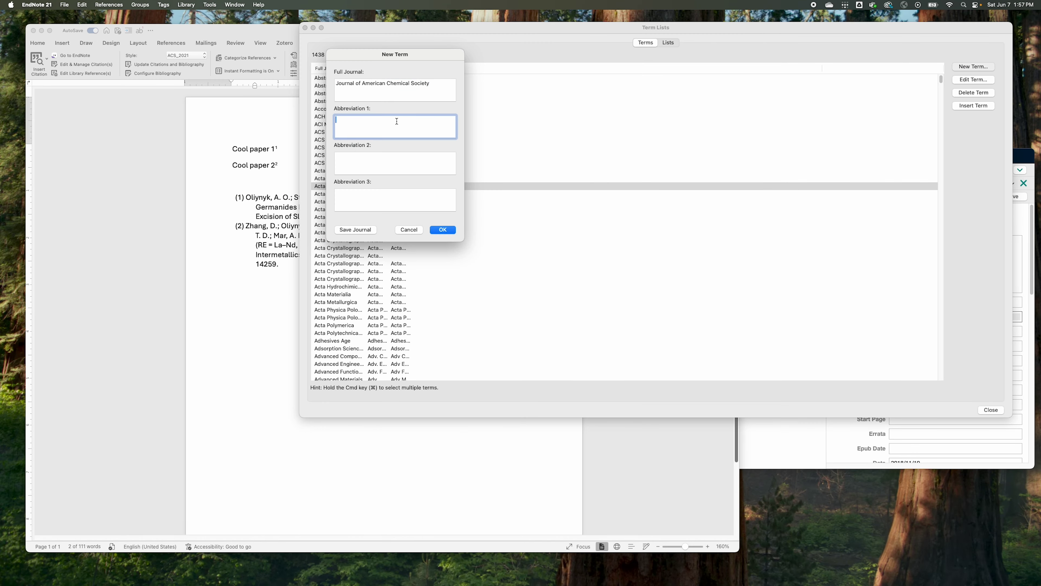
- Enter "J. Amer. Chem. Soc." as Abbreviation 1 of the new journal term
{"action": "type", "text": "J. Amer. S"}
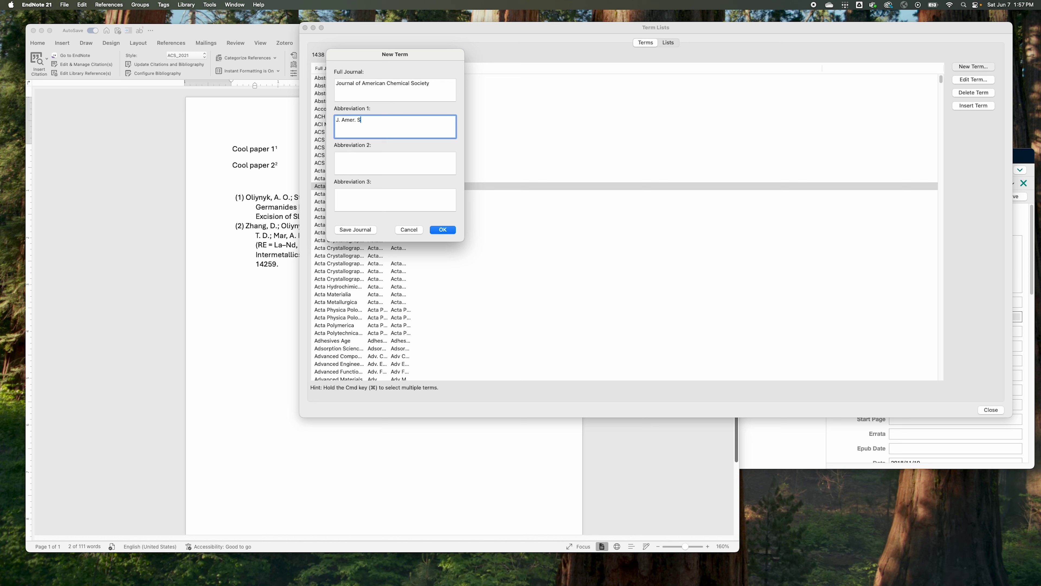
{"action": "key", "text": "BackSpace"}
{"action": "type", "text": "Chen"}
{"action": "type", "text": "m. Soc."}
- Copy Abbreviation 1 into Abbreviation 2, remove periods from the copy, and cancel the new journal term
{"action": "triple_click", "coordinate": [401, 126]}
{"action": "key", "text": "super+c"}
{"action": "left_click", "coordinate": [399, 164]}
{"action": "key", "text": "super+v"}
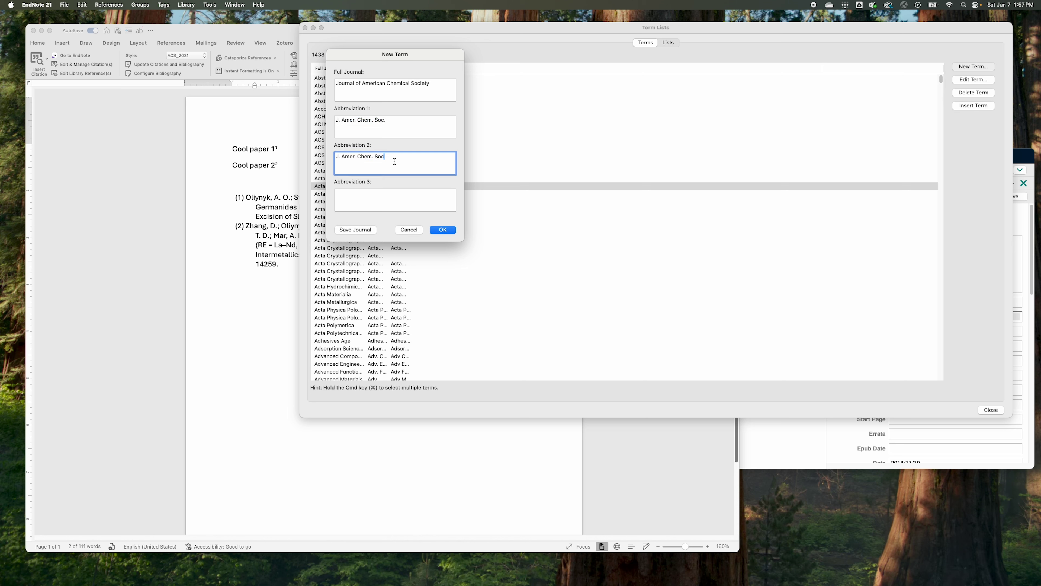
{"action": "key", "text": "BackSpace"}
{"action": "left_click", "coordinate": [356, 156]}
{"action": "key", "text": "BackSpace"}
{"action": "left_click", "coordinate": [341, 157]}
{"action": "key", "text": "BackSpace"}
{"action": "key", "text": "super+a"}
{"action": "left_click", "coordinate": [414, 229]}
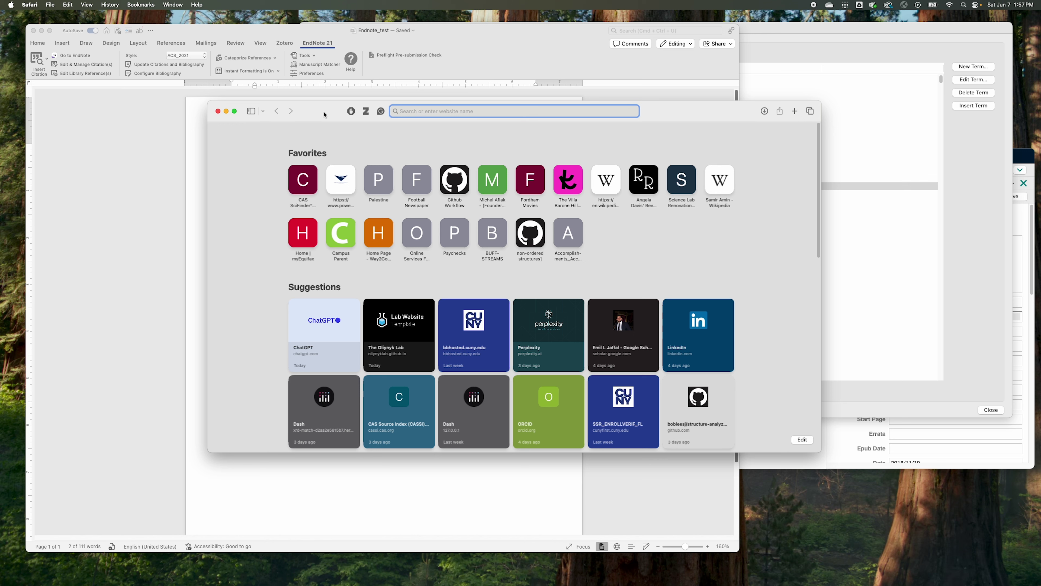
- Open the CAS Source Index (CASSI) Search Tool at cassi.cas.org in Safari and enlarge the page
{"action": "type", "text": "abbre"}
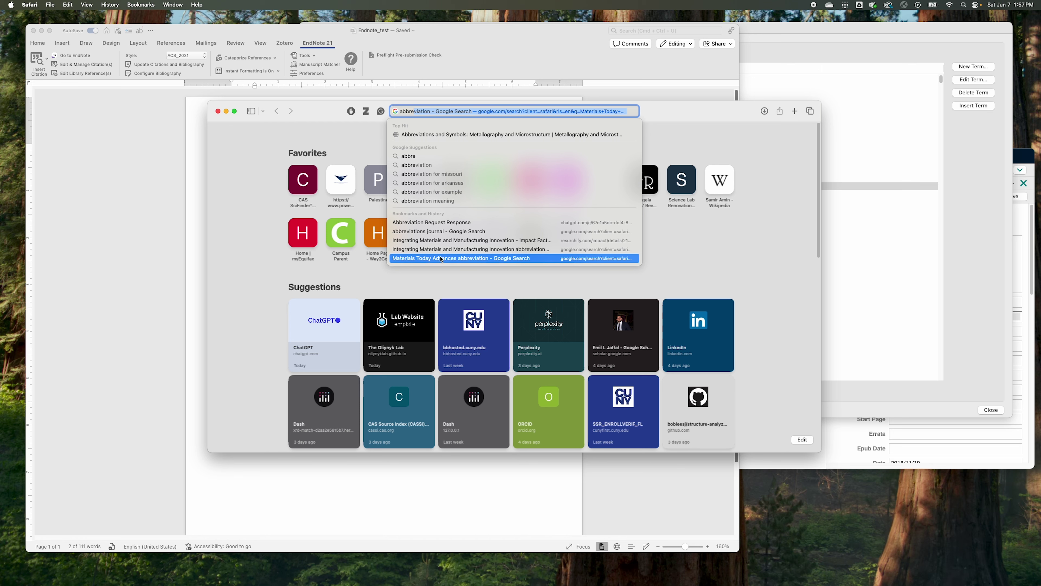
{"action": "left_click", "coordinate": [516, 121]}
{"action": "left_click", "coordinate": [518, 110]}
{"action": "key", "text": "super+v"}
{"action": "key", "text": "Return"}
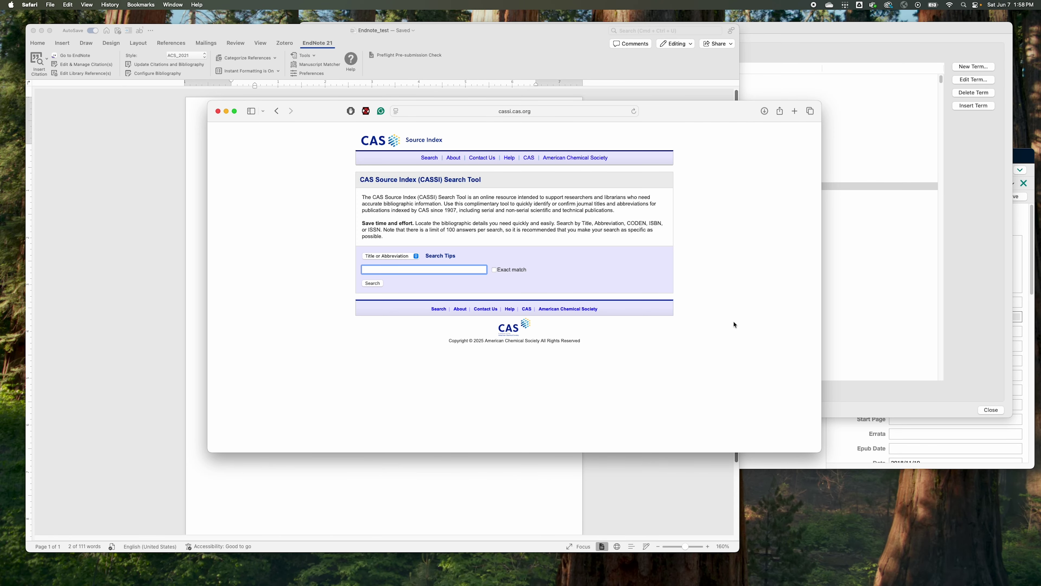
{"action": "key", "text": "super+plus"}
{"action": "key", "text": "super+plus"}
{"action": "key", "text": "super+plus"}
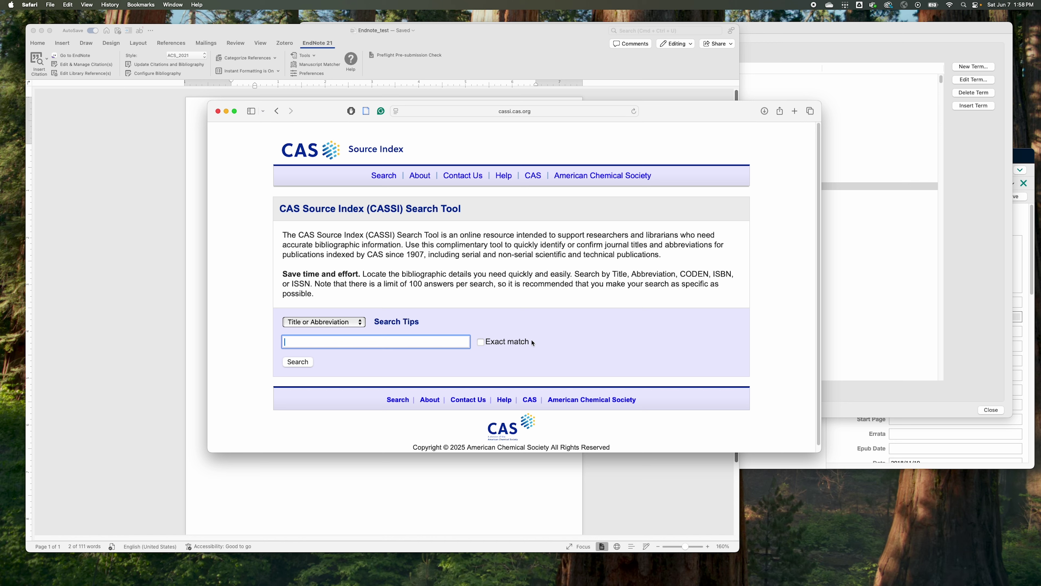
- Search CASSI for "JACS", view the JACS Au record, and return to the search results
{"action": "type", "text": "JACS"}
{"action": "key", "text": "Return"}
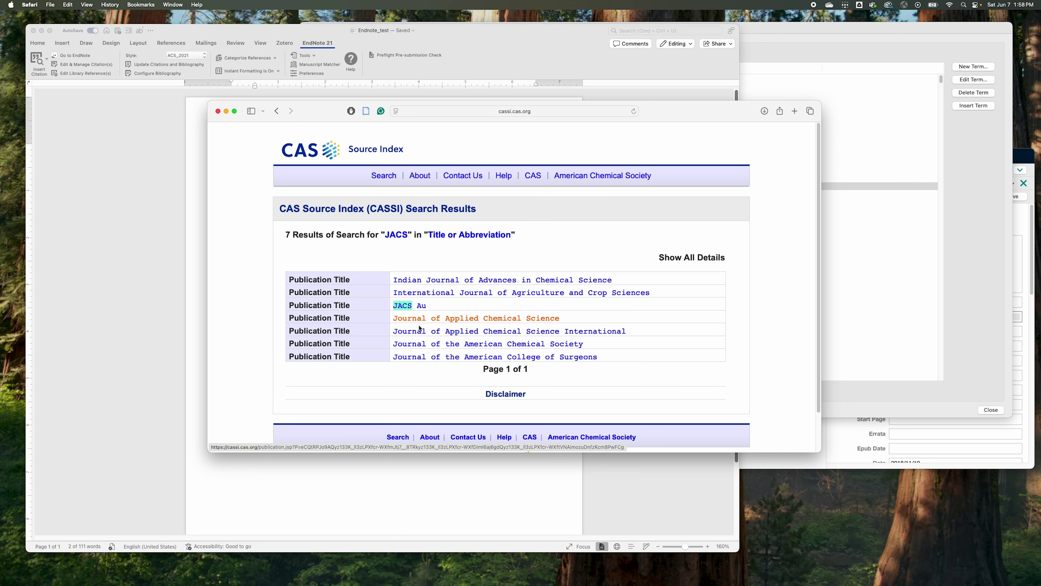
{"action": "left_click", "coordinate": [398, 306]}
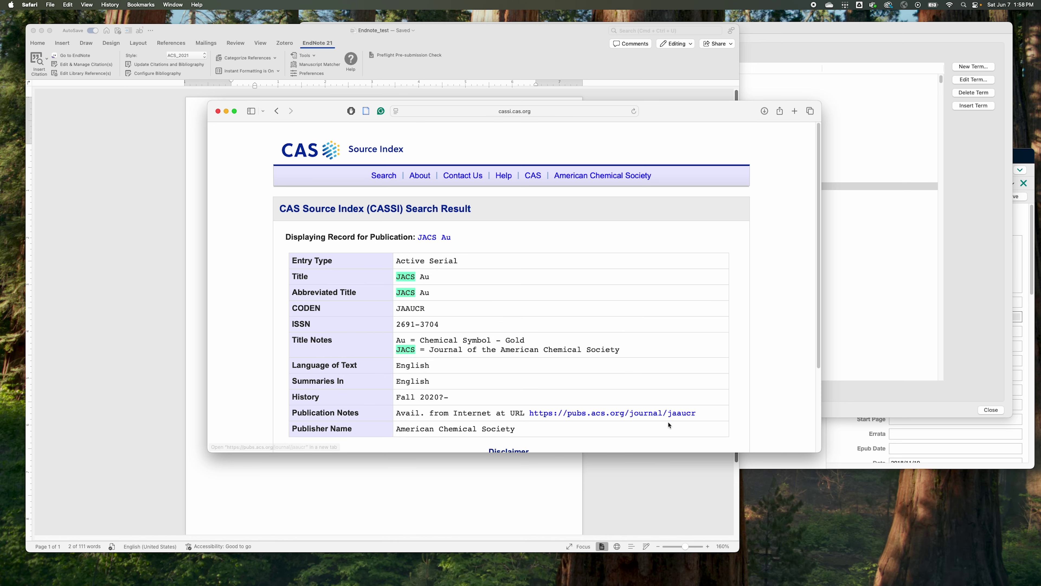
{"action": "scroll", "coordinate": [652, 424], "scroll_direction": "down", "scroll_amount": 2}
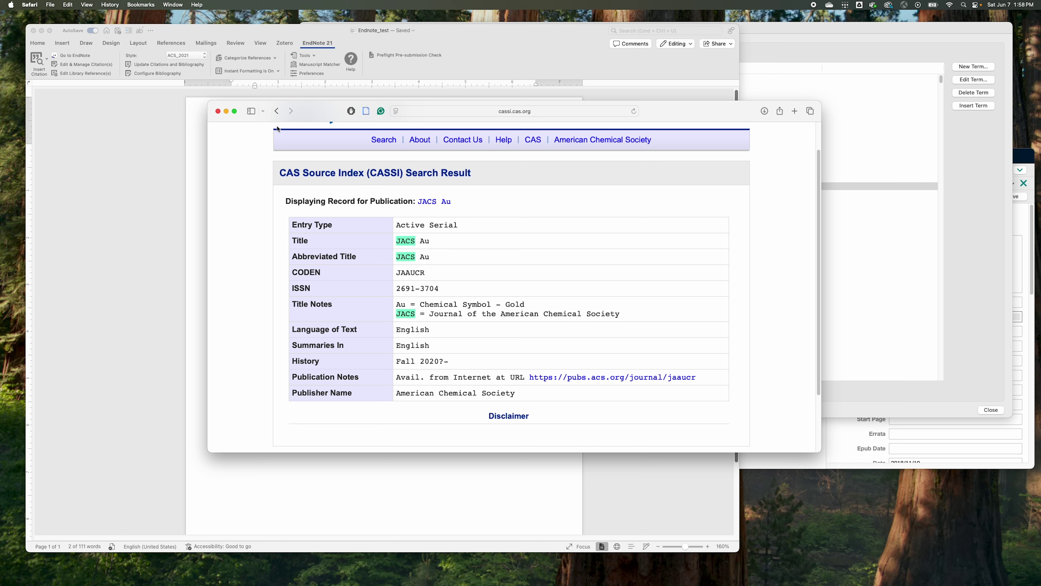
{"action": "left_click", "coordinate": [277, 111]}
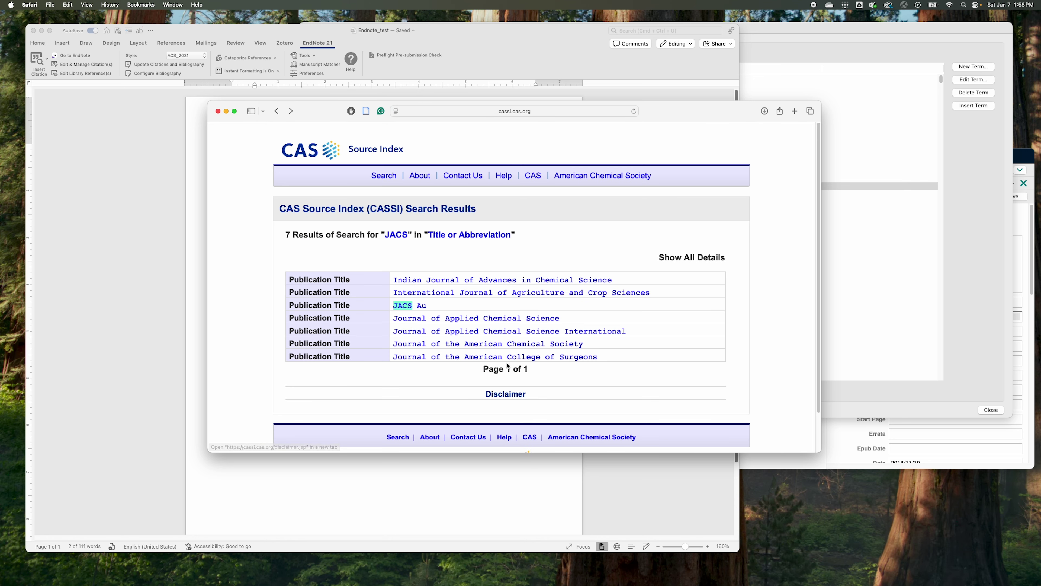
- Open the "Journal of the American Chemical Society" record, examine its title and abbreviated title, and return to the search results
{"action": "left_click", "coordinate": [516, 347]}
{"action": "scroll", "coordinate": [437, 292], "scroll_direction": "down", "scroll_amount": 2}
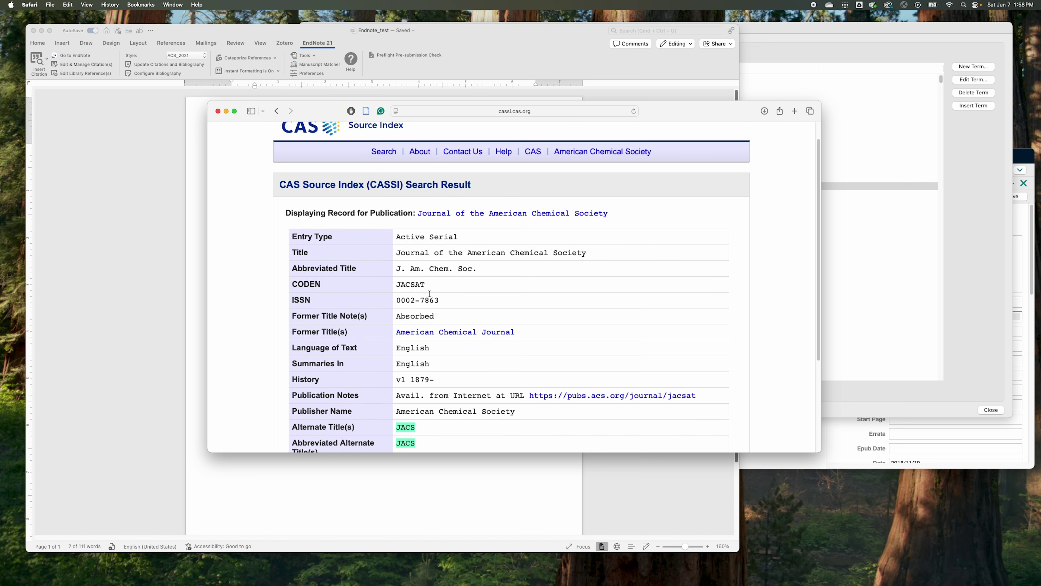
{"action": "left_click_drag", "start_coordinate": [488, 249], "coordinate": [383, 248]}
{"action": "left_click", "coordinate": [407, 249]}
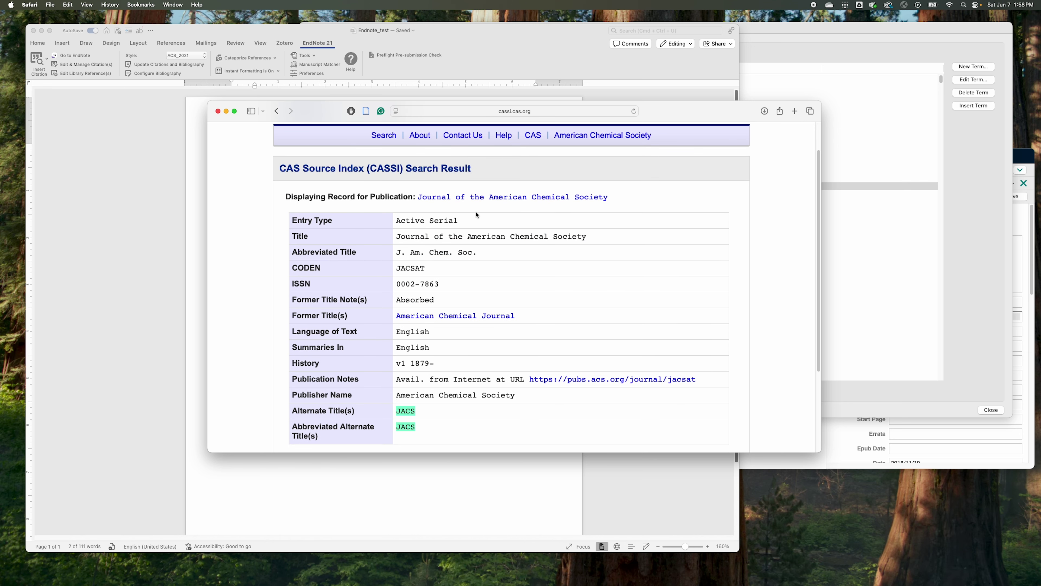
{"action": "scroll", "coordinate": [492, 246], "scroll_direction": "down", "scroll_amount": 5}
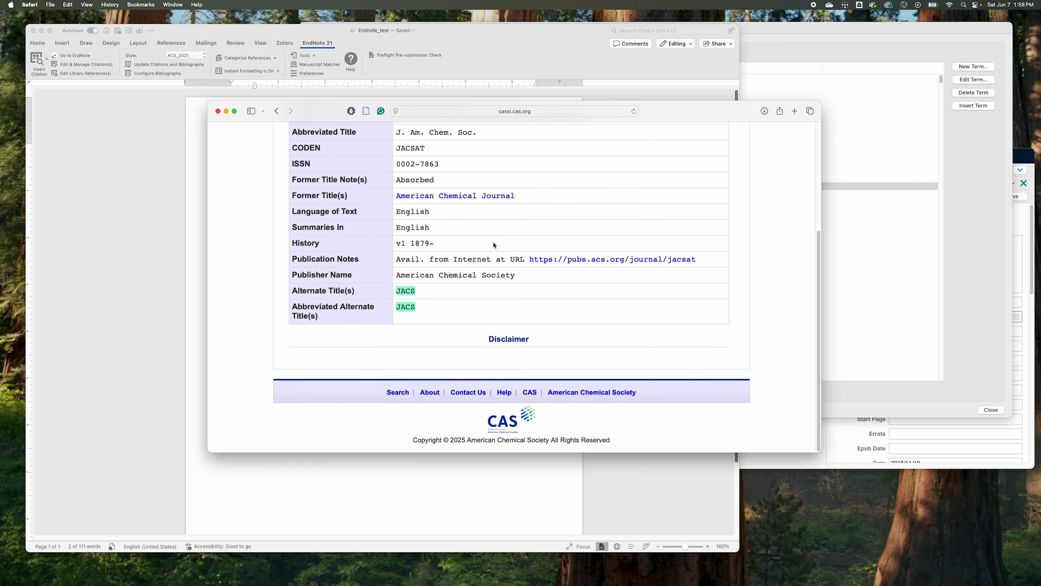
{"action": "left_click", "coordinate": [276, 111]}
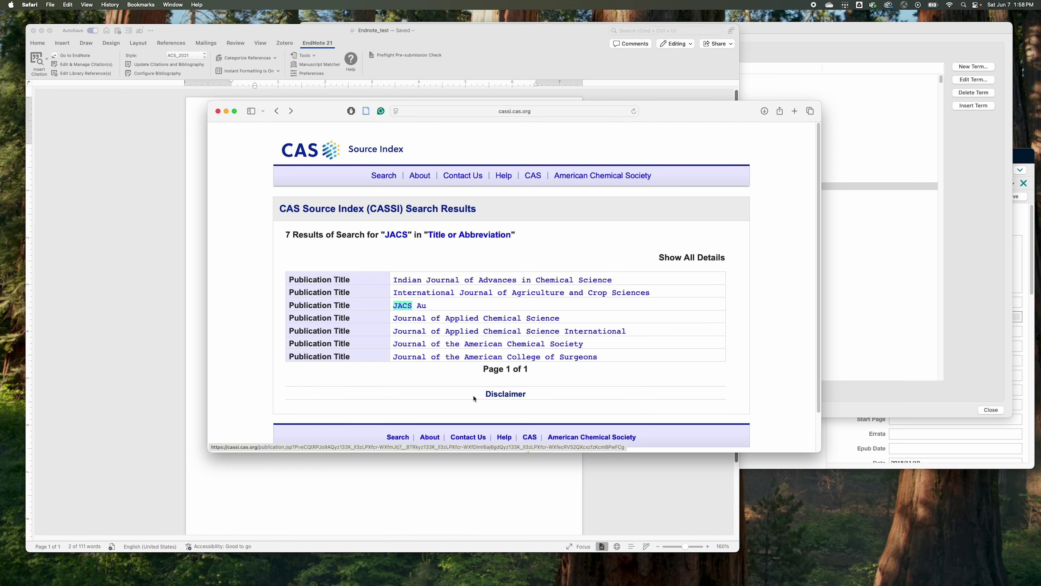
- Run a new CASSI search for "Digital Discovery", check the journal's abbreviated title, and leave the record
{"action": "left_click", "coordinate": [383, 176]}
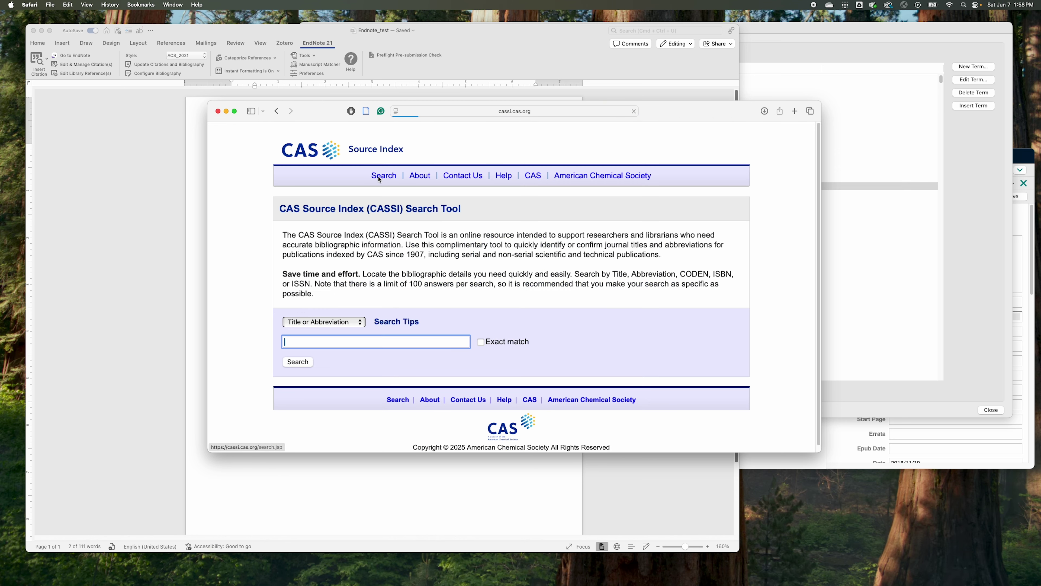
{"action": "type", "text": "Digita"}
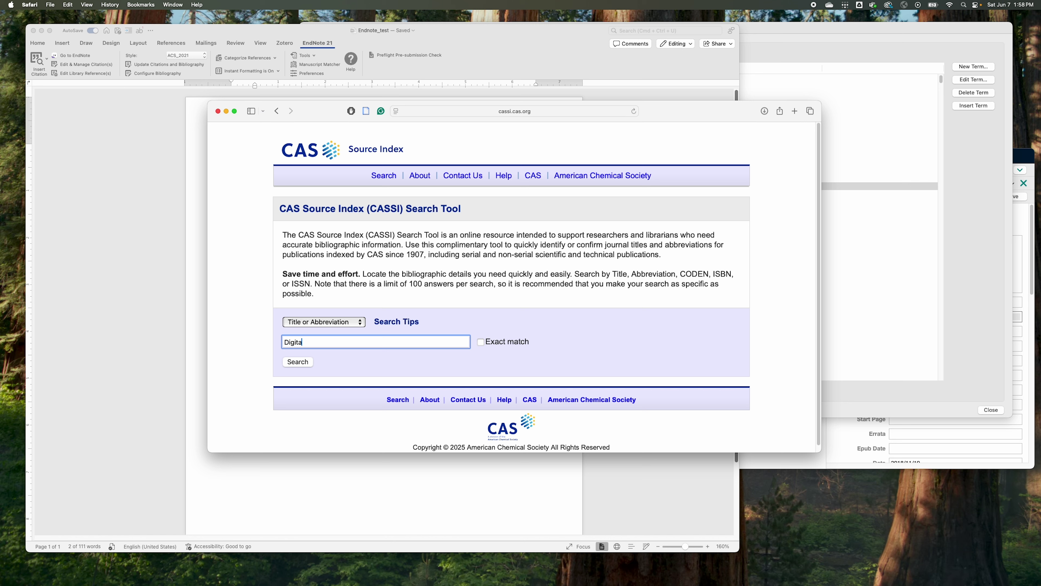
{"action": "type", "text": "l Discovery"}
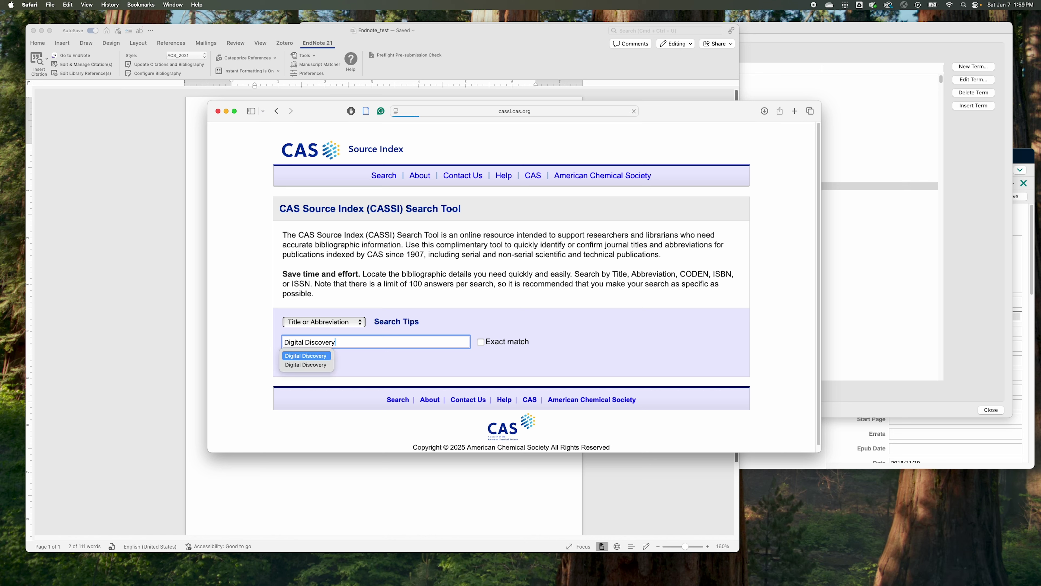
{"action": "left_click", "coordinate": [316, 355]}
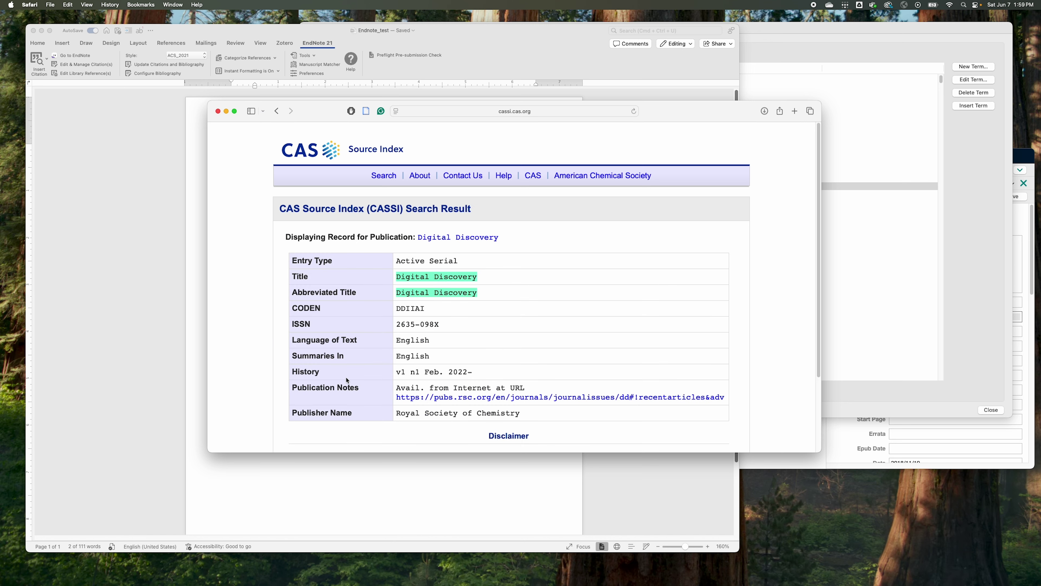
{"action": "left_click_drag", "start_coordinate": [397, 292], "coordinate": [489, 291]}
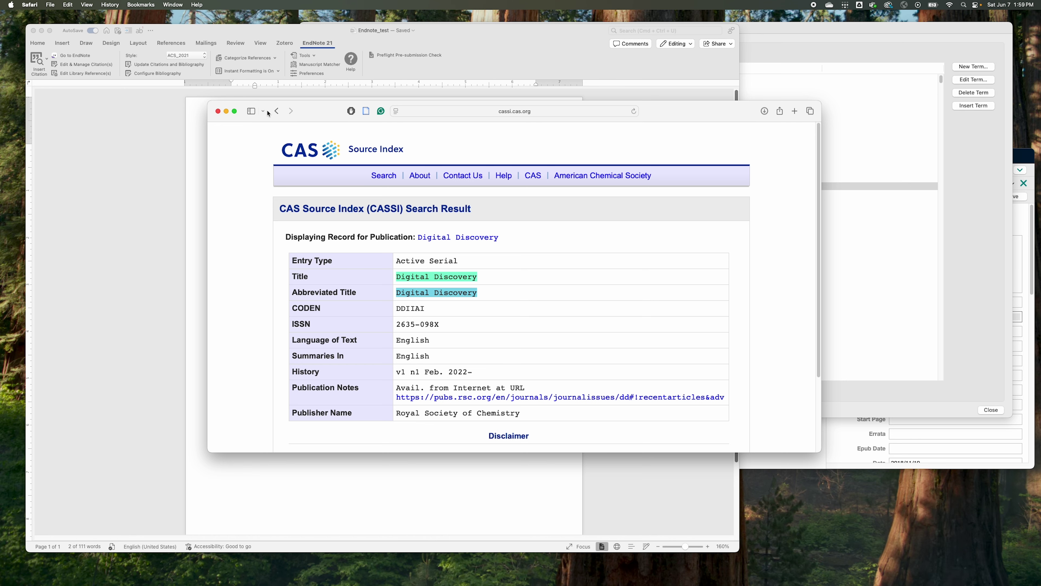
{"action": "left_click", "coordinate": [277, 111]}
- Search Google for "Digital Discovery abbreviation" in a new browser tab
{"action": "left_click", "coordinate": [795, 111]}
{"action": "type", "text": "Digital discovery abbreviation - Google Search"}
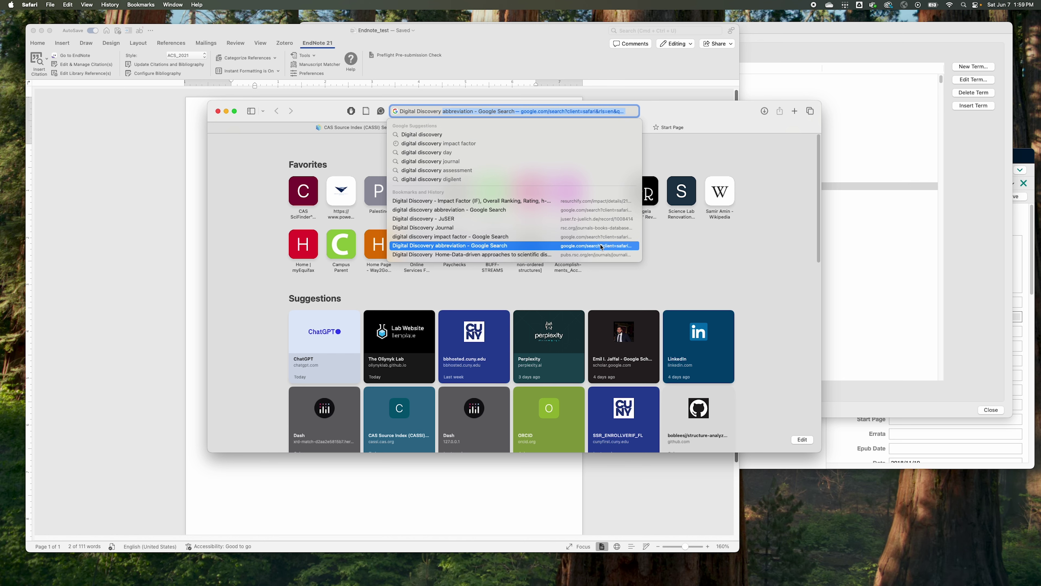
{"action": "left_click", "coordinate": [451, 245]}
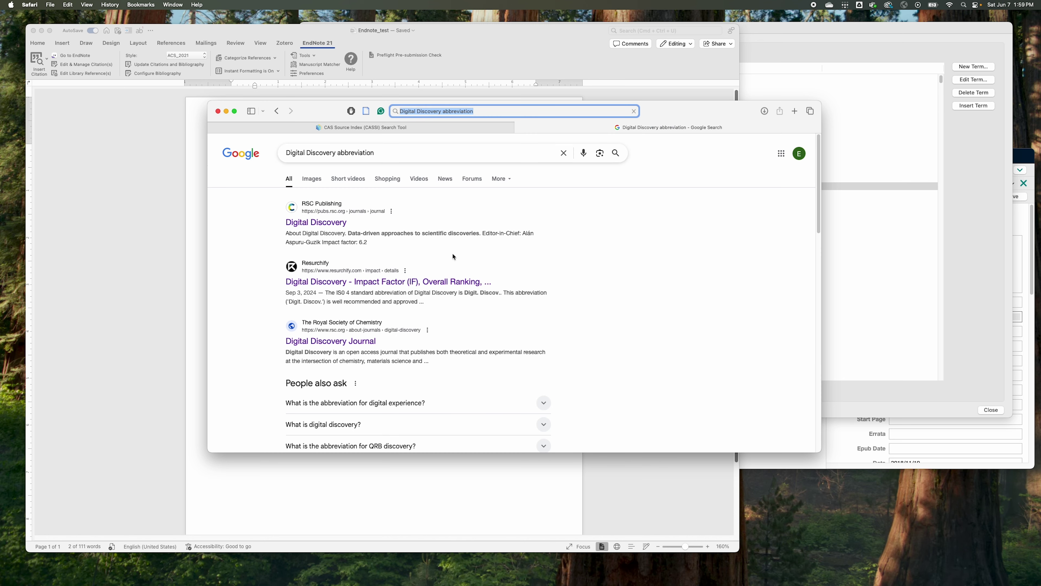
- Open the Resurchify page for Digital Discovery, return to the Google results and look through them for the journal's abbreviation
{"action": "left_click", "coordinate": [390, 285]}
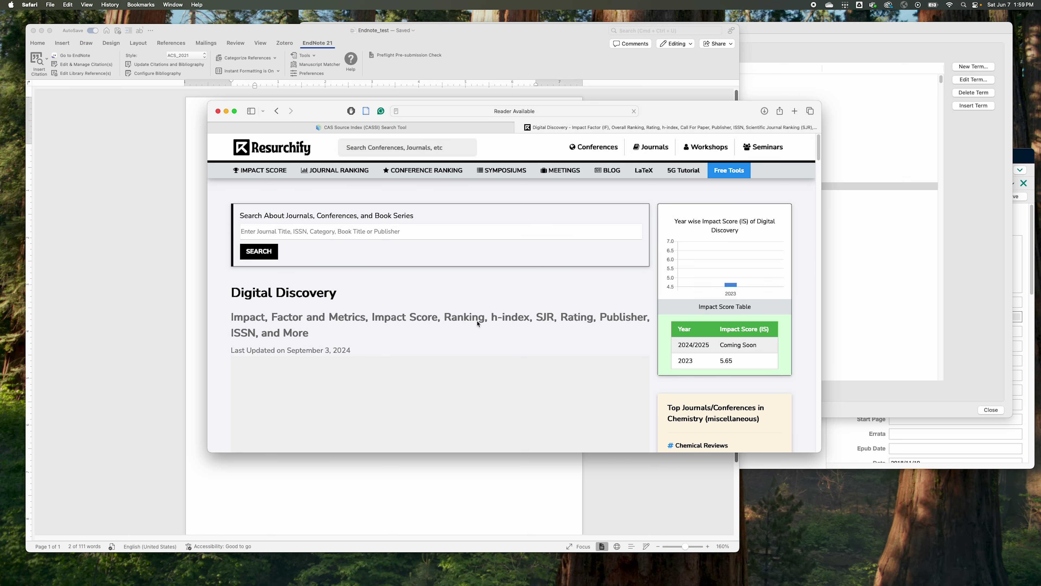
{"action": "left_click", "coordinate": [276, 111]}
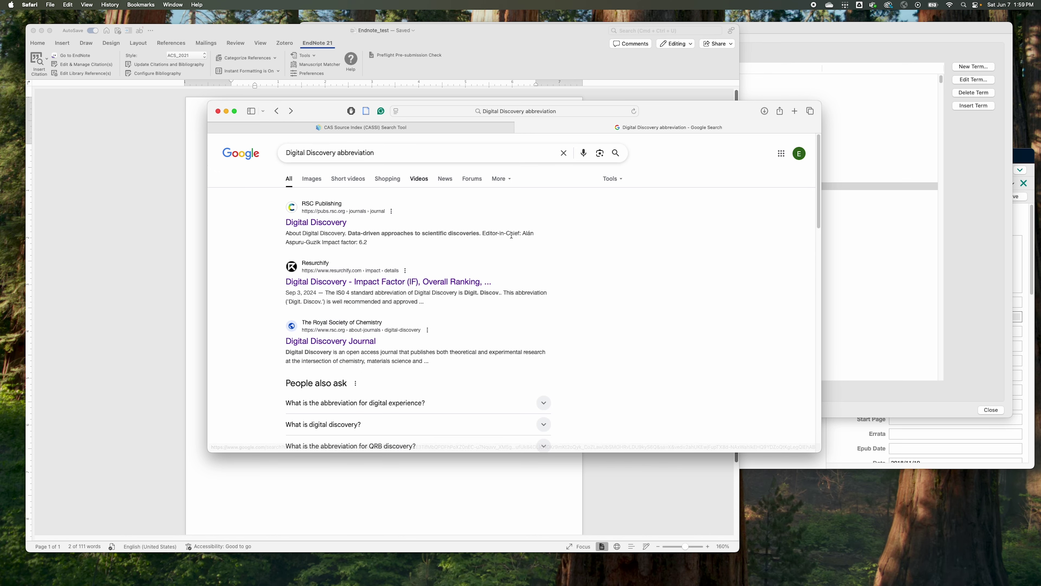
{"action": "scroll", "coordinate": [500, 282], "scroll_direction": "down", "scroll_amount": 1}
{"action": "scroll", "coordinate": [500, 282], "scroll_direction": "down", "scroll_amount": 5}
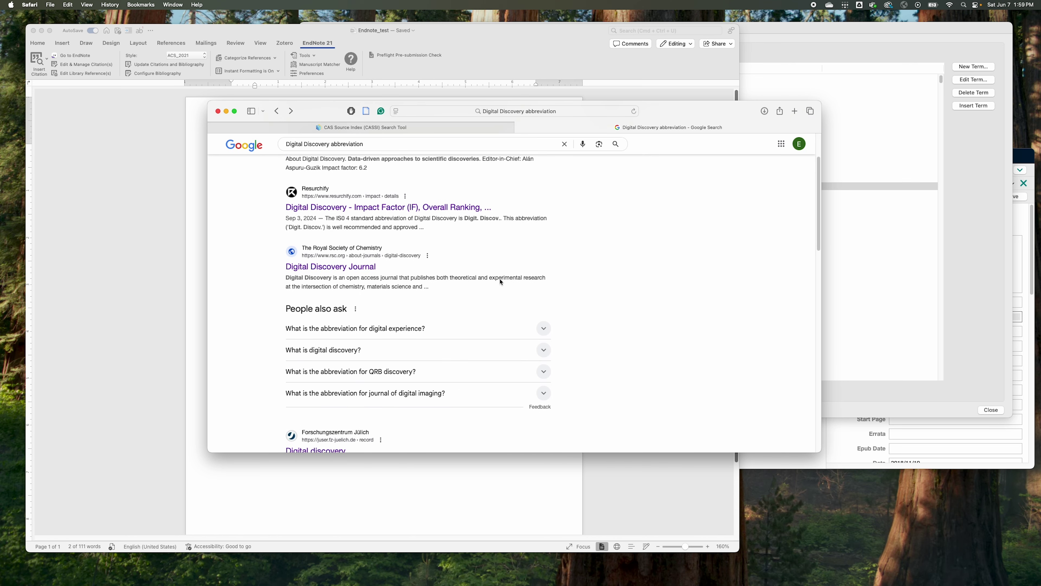
- Close the browser window holding the CASSI and Google searches and return to the Word document
{"action": "left_click", "coordinate": [473, 131]}
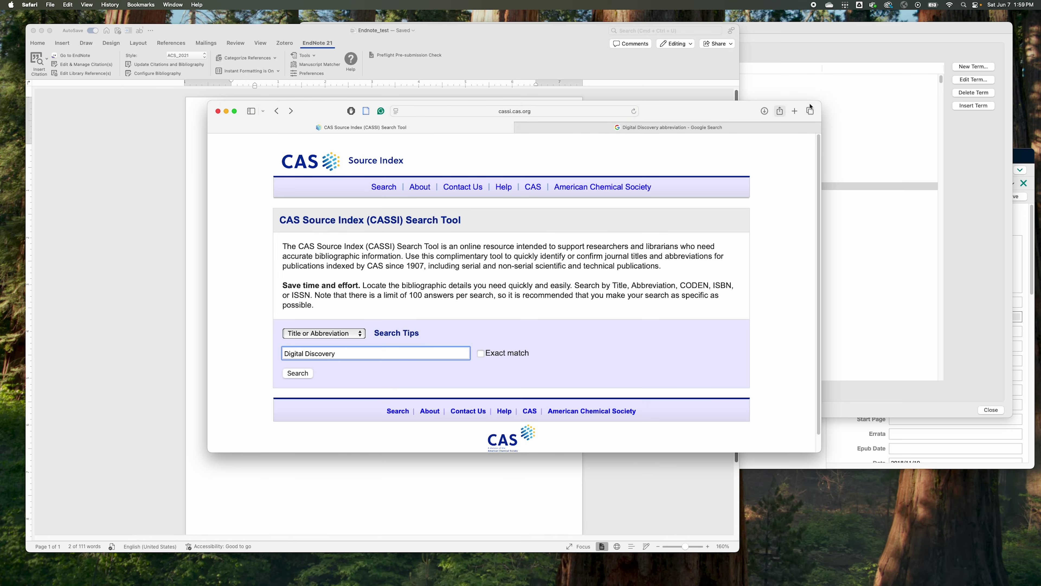
{"action": "left_click", "coordinate": [834, 39]}
{"action": "left_click", "coordinate": [267, 156]}
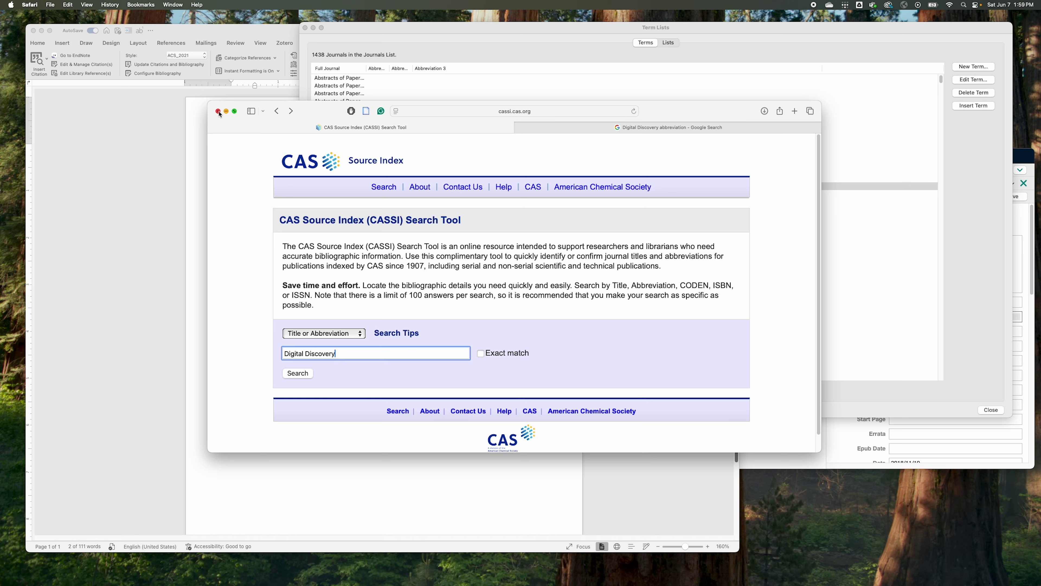
{"action": "left_click", "coordinate": [219, 114]}
{"action": "left_click", "coordinate": [225, 176]}
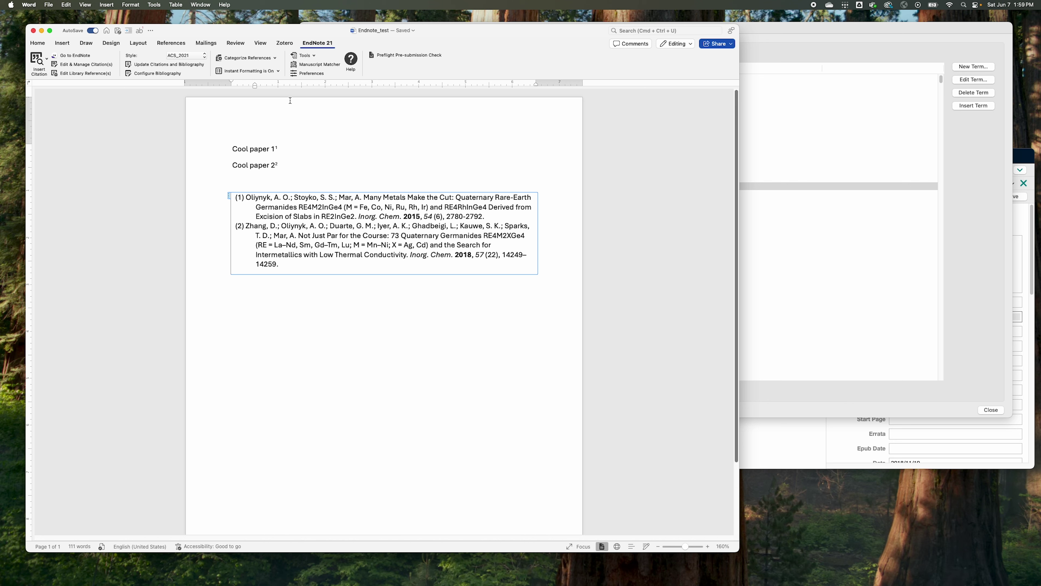
- Look for the output style settings in EndNote, and view the available citation styles in Word without changing the style
{"action": "left_click", "coordinate": [840, 29]}
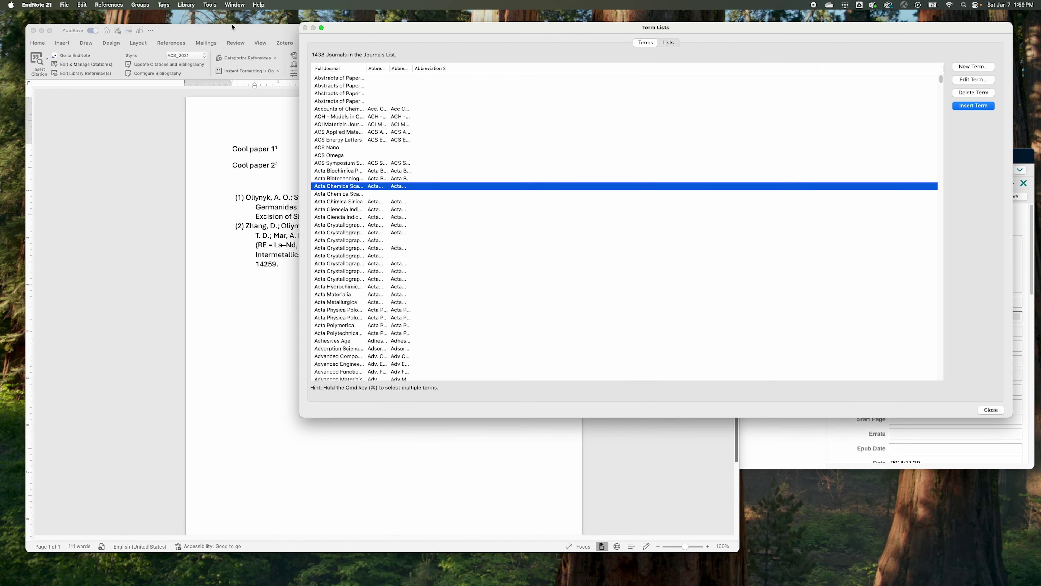
{"action": "left_click", "coordinate": [209, 5]}
{"action": "mouse_move", "coordinate": [216, 71]}
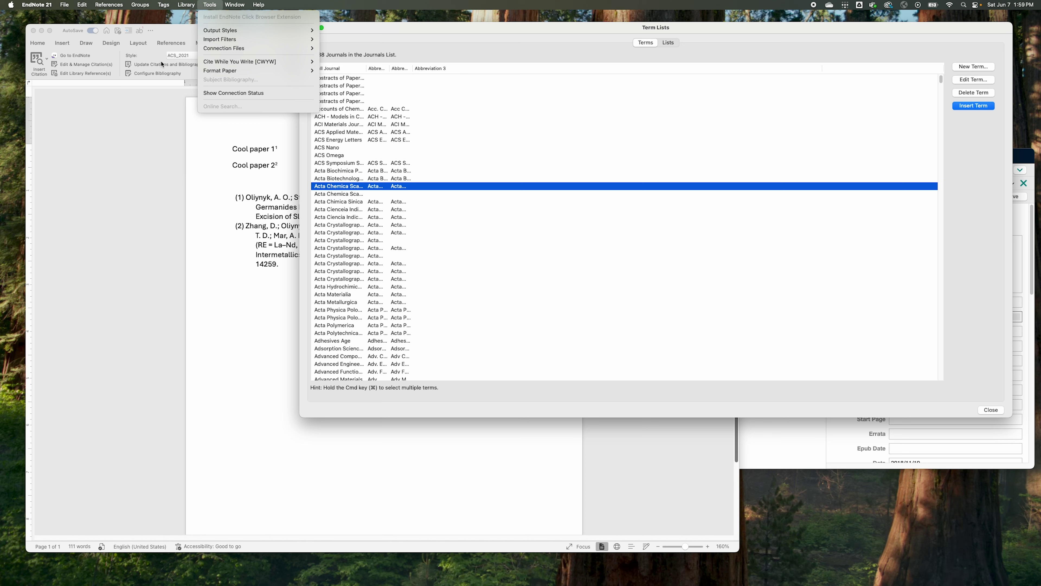
{"action": "left_click", "coordinate": [185, 57]}
{"action": "left_click", "coordinate": [186, 57]}
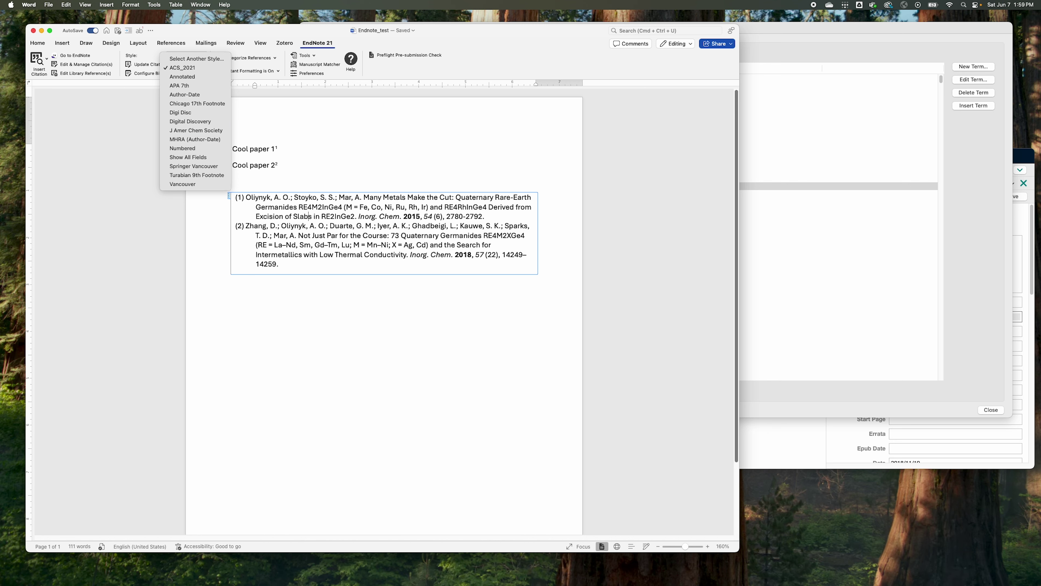
{"action": "key", "text": "Escape"}
- Search Google for "journal of american chemical society" in an enlarged new browser window, and open the journal's ACS Publications page
{"action": "left_click_drag", "start_coordinate": [560, 1], "coordinate": [560, 47]}
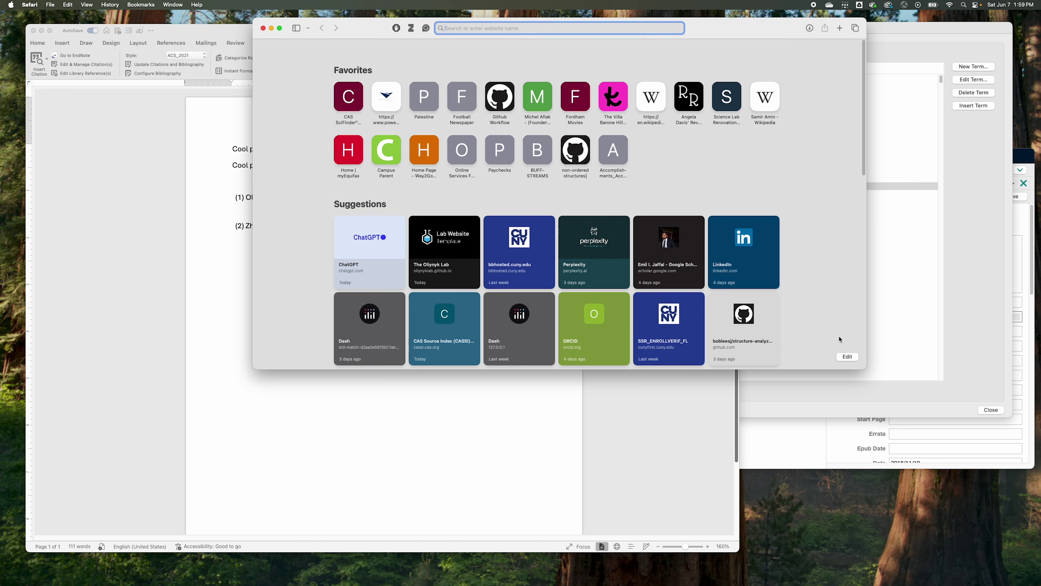
{"action": "left_click_drag", "start_coordinate": [865, 368], "coordinate": [885, 539]}
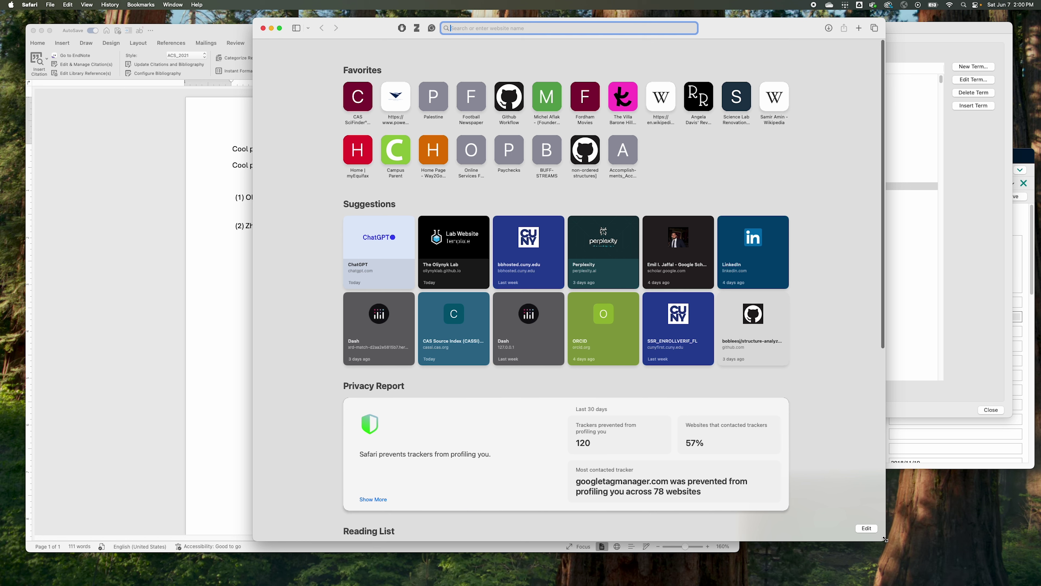
{"action": "type", "text": "journal of american"}
{"action": "key", "text": "Down"}
{"action": "key", "text": "Return"}
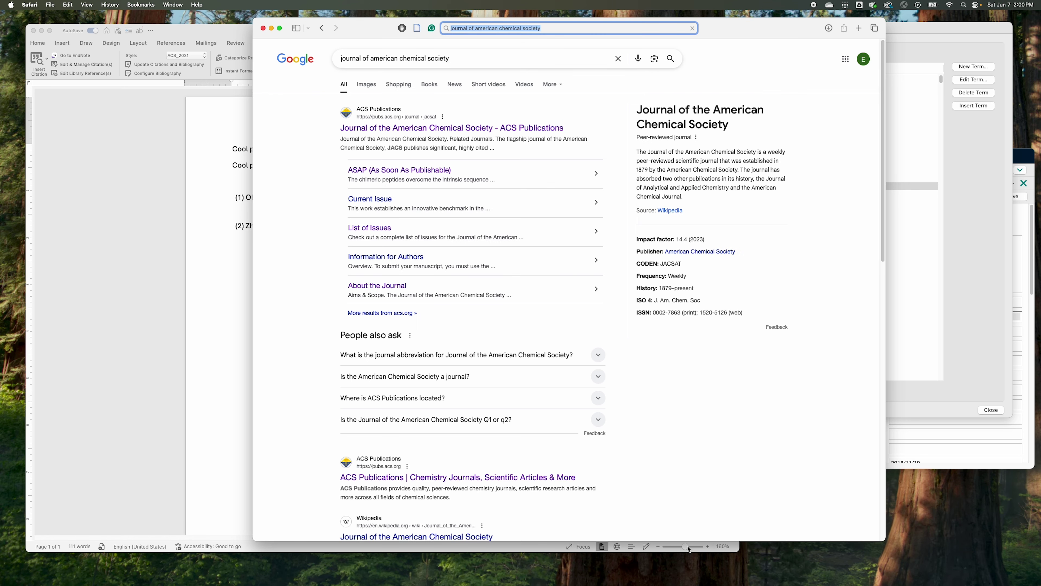
{"action": "left_click", "coordinate": [512, 141]}
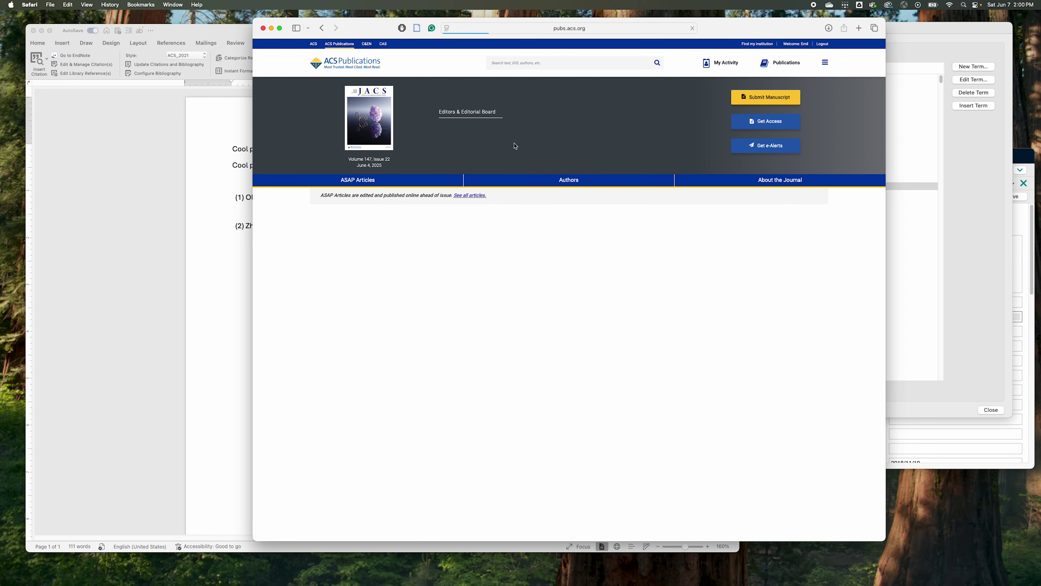
{"action": "scroll", "coordinate": [447, 234], "scroll_direction": "down", "scroll_amount": 6}
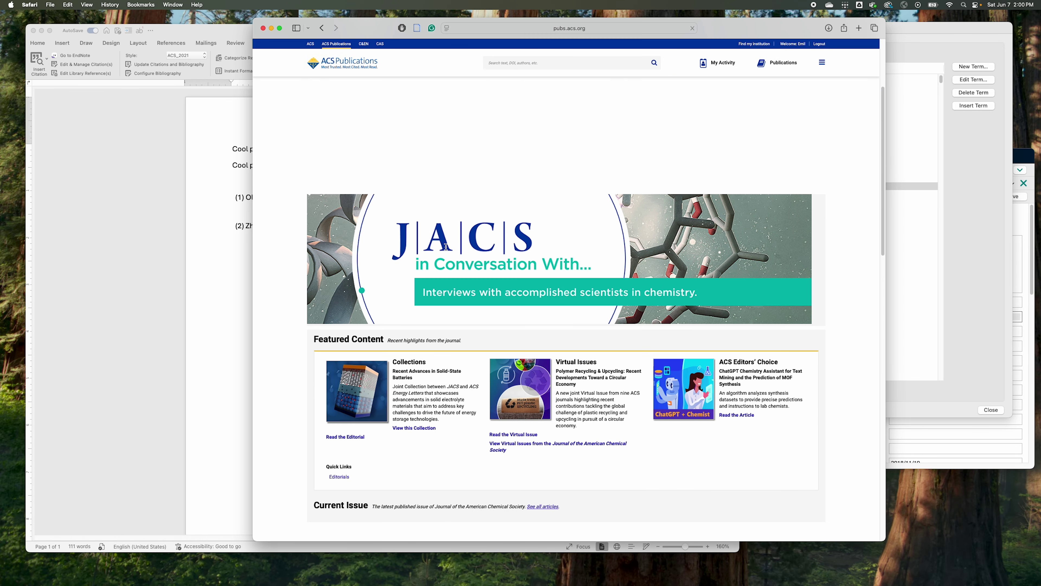
- Search Google for "JACS style format citations" in a new browser tab
{"action": "left_click", "coordinate": [859, 28]}
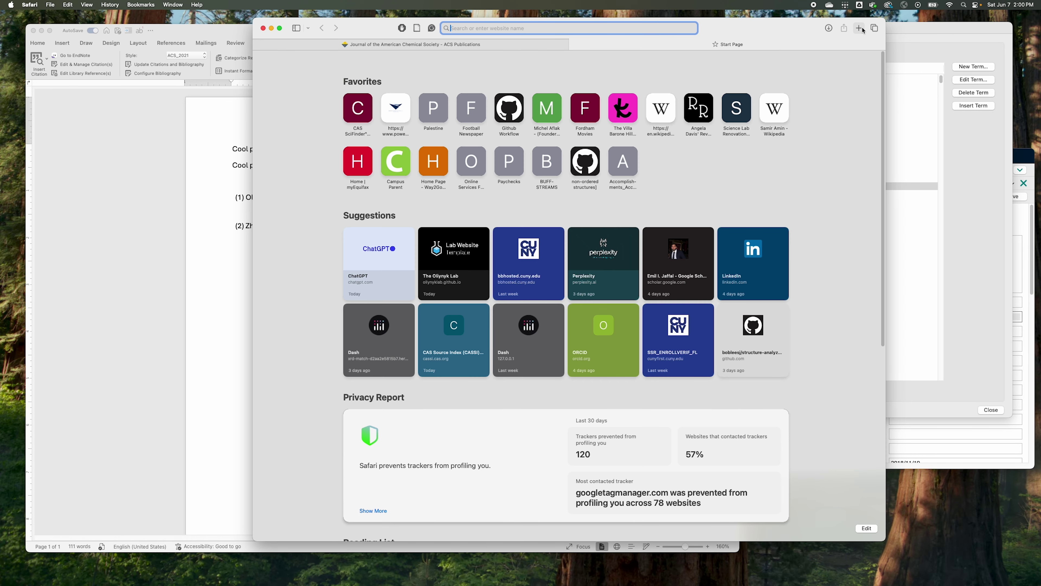
{"action": "type", "text": "JACS"}
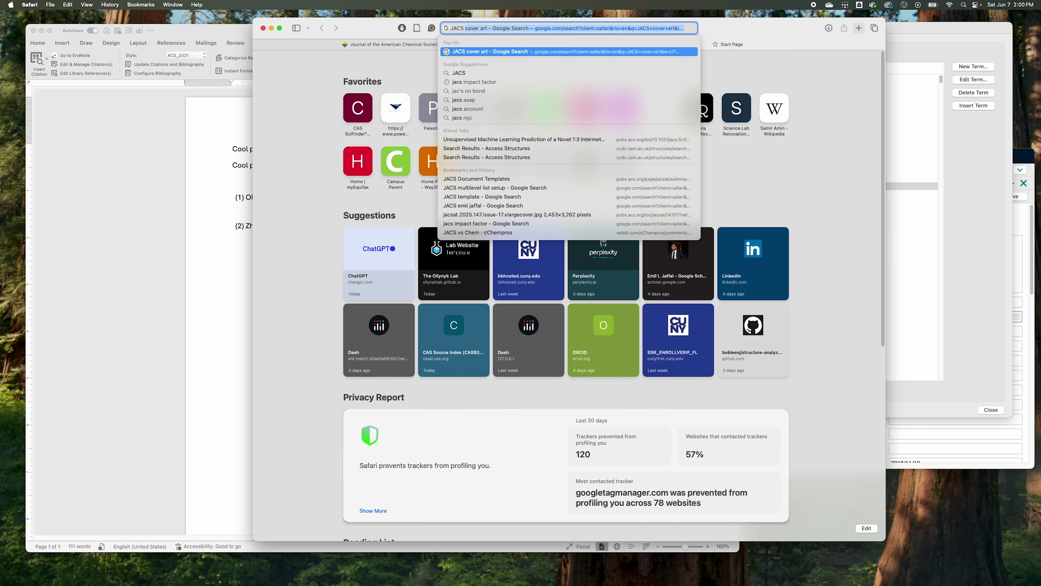
{"action": "key", "text": "BackSpace"}
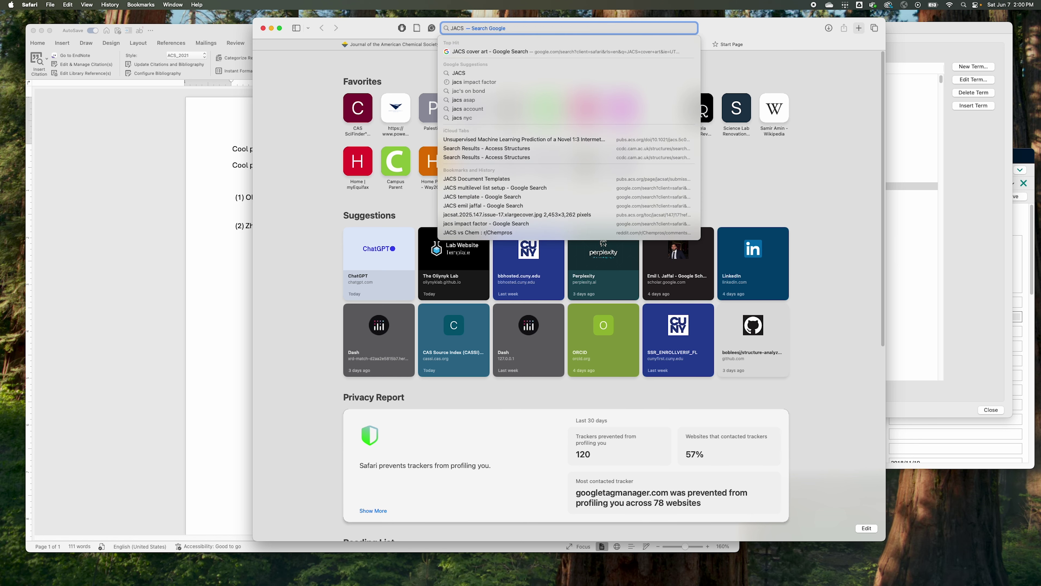
{"action": "type", "text": "style f"}
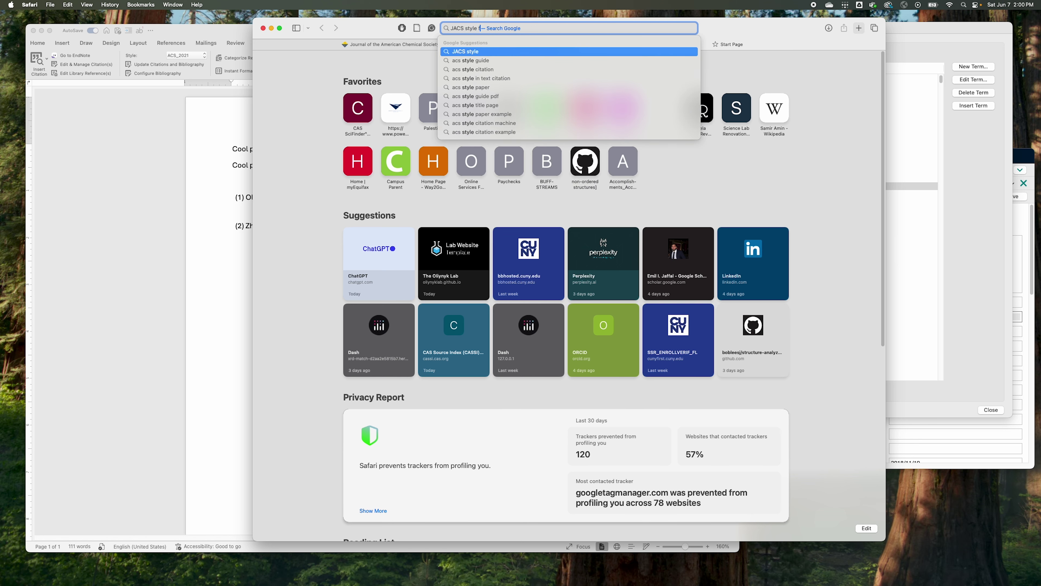
{"action": "type", "text": "ormat citations"}
{"action": "key", "text": "Return"}
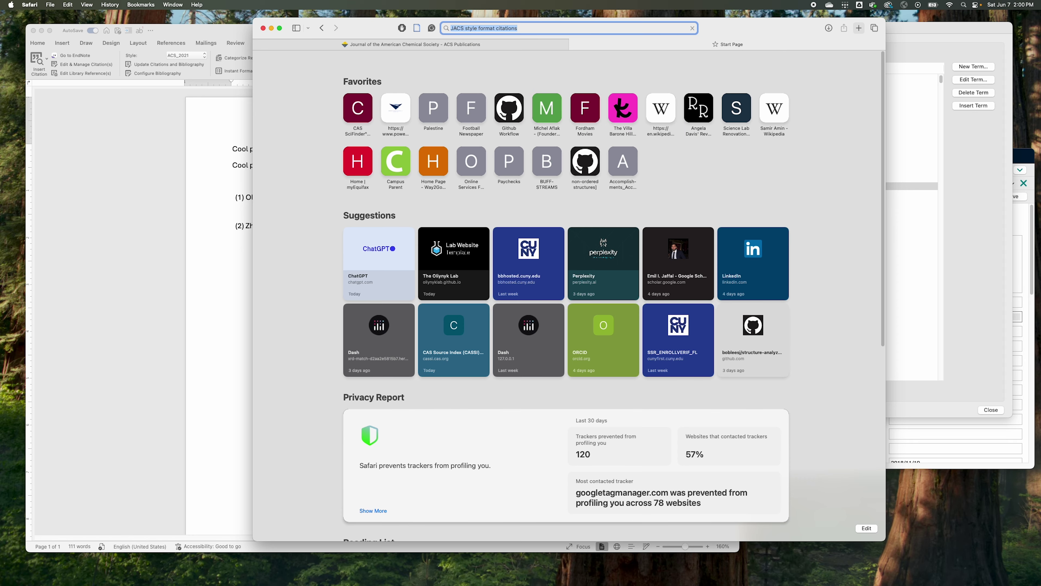
- Open the "ACS Style Quick Guide" result, enlarge the page and view the scientific journal citation examples
{"action": "scroll", "coordinate": [480, 335], "scroll_direction": "down", "scroll_amount": 3}
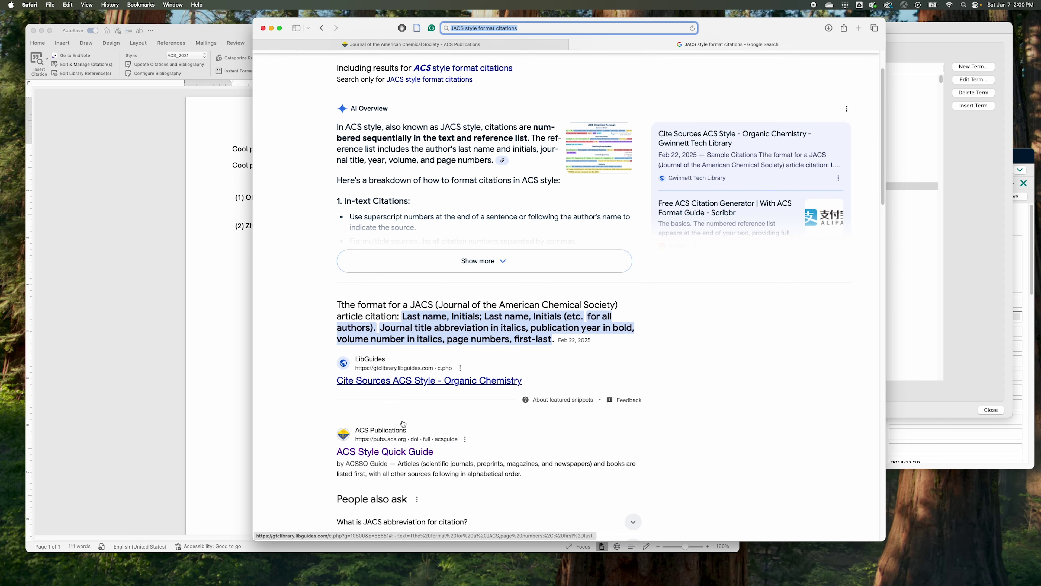
{"action": "left_click", "coordinate": [412, 452]}
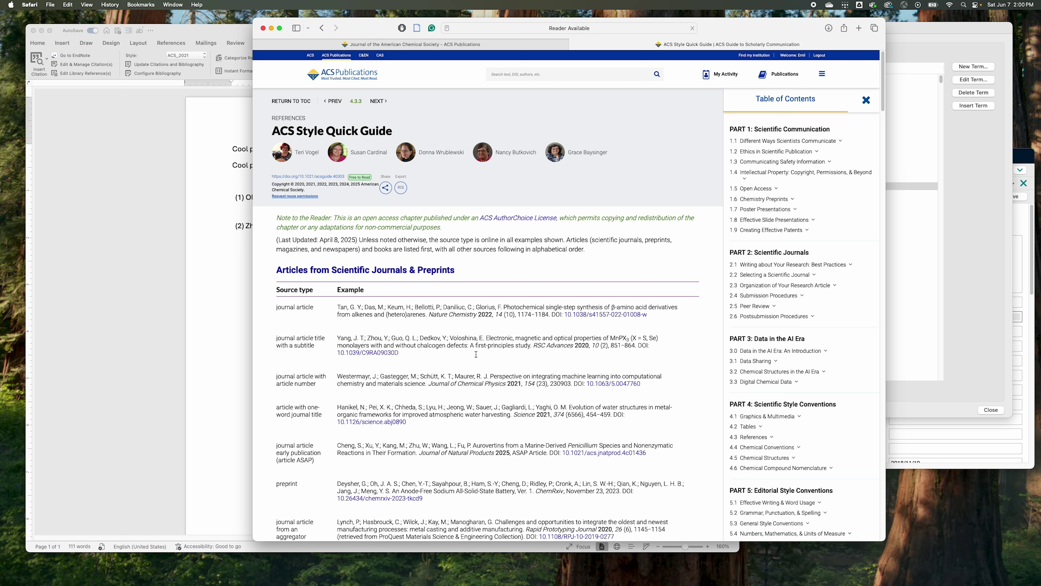
{"action": "scroll", "coordinate": [472, 344], "scroll_direction": "down", "scroll_amount": 2}
{"action": "key", "text": "super+plus"}
{"action": "scroll", "coordinate": [458, 401], "scroll_direction": "down", "scroll_amount": 2}
{"action": "scroll", "coordinate": [458, 401], "scroll_direction": "down", "scroll_amount": 5}
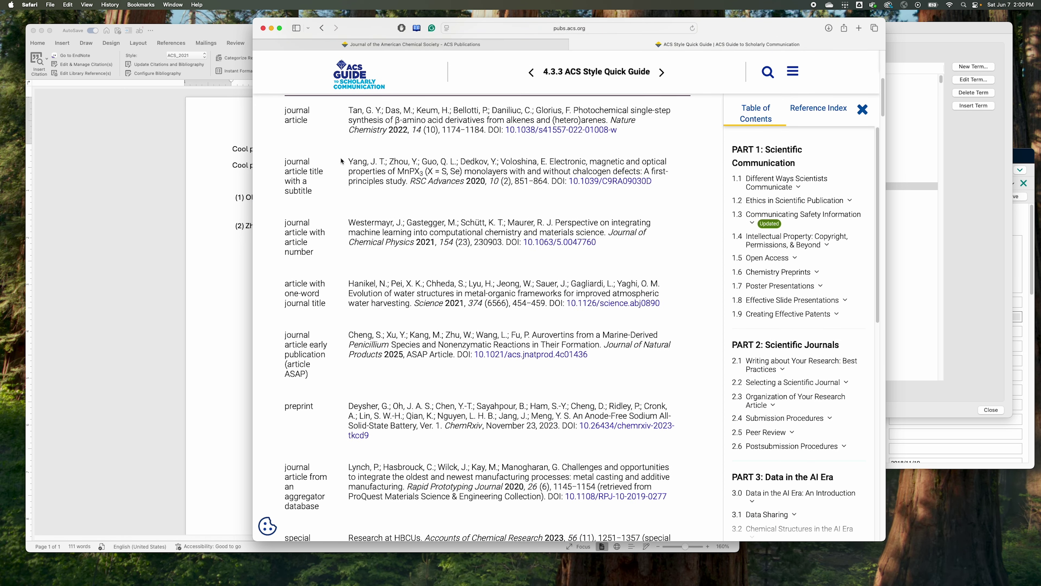
- Highlight the complete example citation for the "journal article" source type in the ACS guide
{"action": "scroll", "coordinate": [341, 161], "scroll_direction": "up", "scroll_amount": 1}
{"action": "left_click_drag", "start_coordinate": [341, 136], "coordinate": [600, 168]}
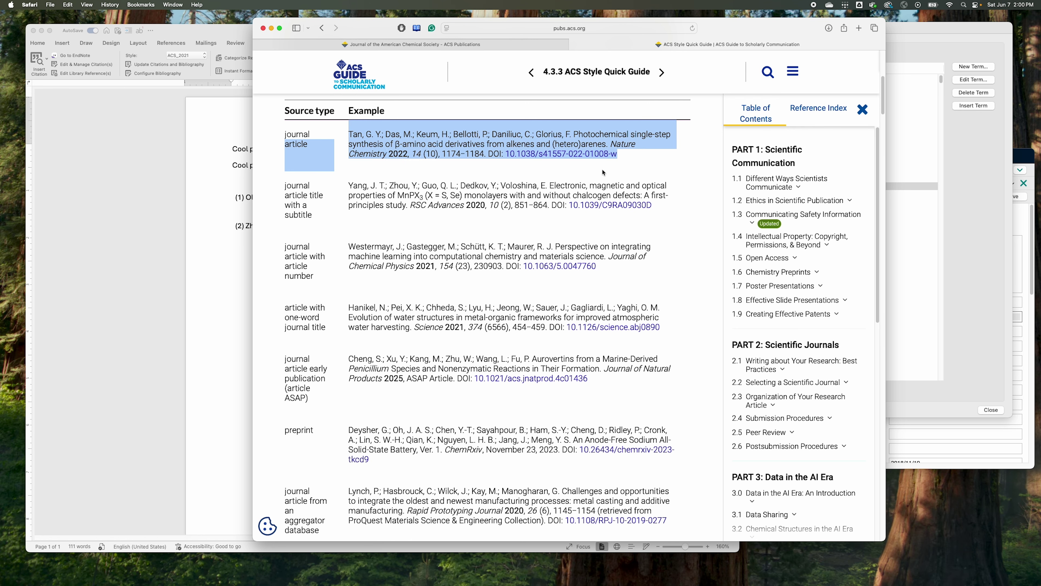
{"action": "left_click", "coordinate": [626, 172]}
{"action": "left_click_drag", "start_coordinate": [348, 133], "coordinate": [657, 168]}
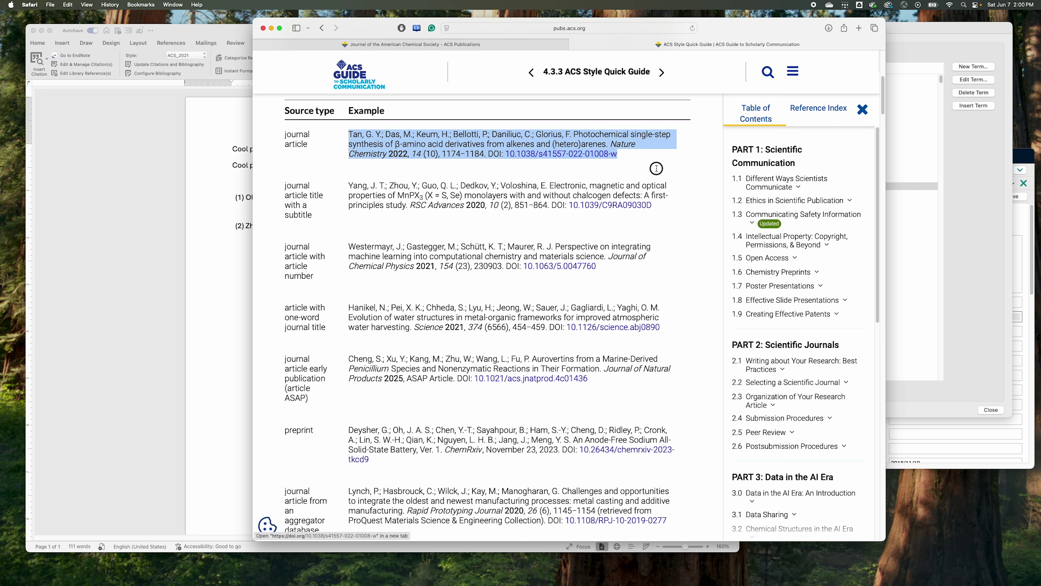
- Open the first ASAP article from the JACS journal page and look through it for a reference list
{"action": "left_click", "coordinate": [520, 41]}
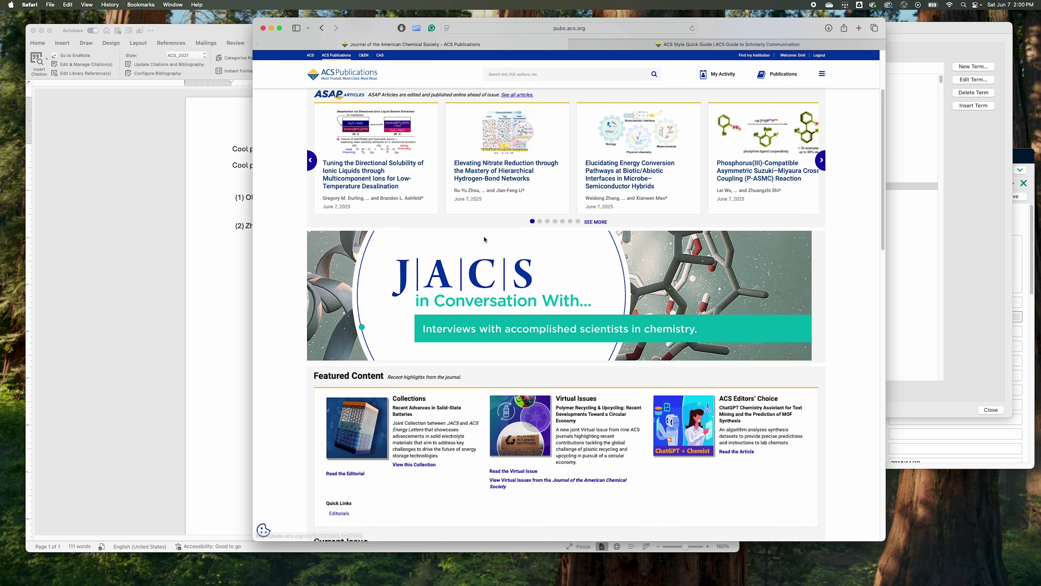
{"action": "left_click", "coordinate": [381, 185]}
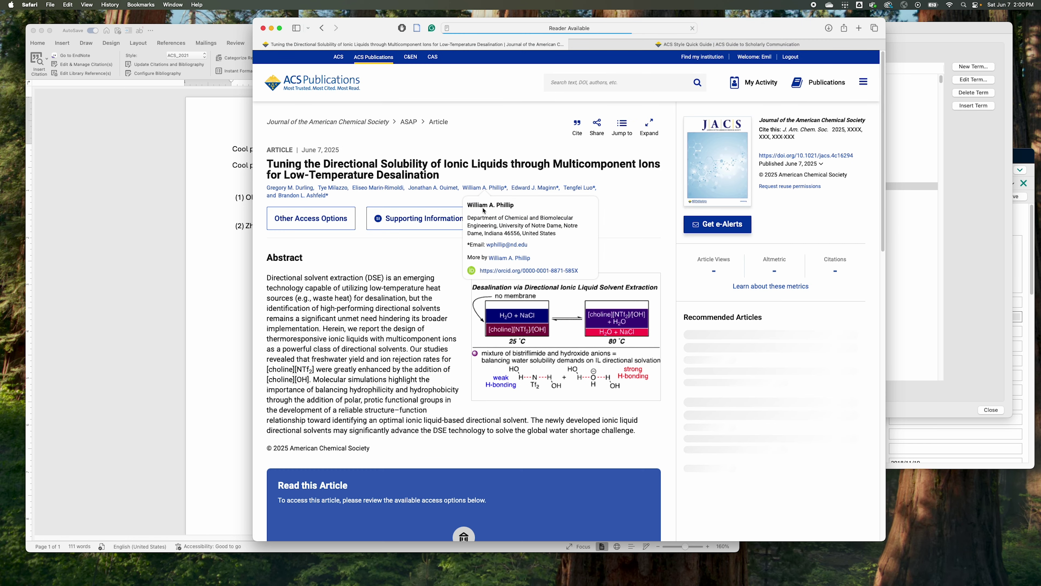
{"action": "scroll", "coordinate": [484, 210], "scroll_direction": "down", "scroll_amount": 8}
{"action": "scroll", "coordinate": [483, 210], "scroll_direction": "down", "scroll_amount": 5}
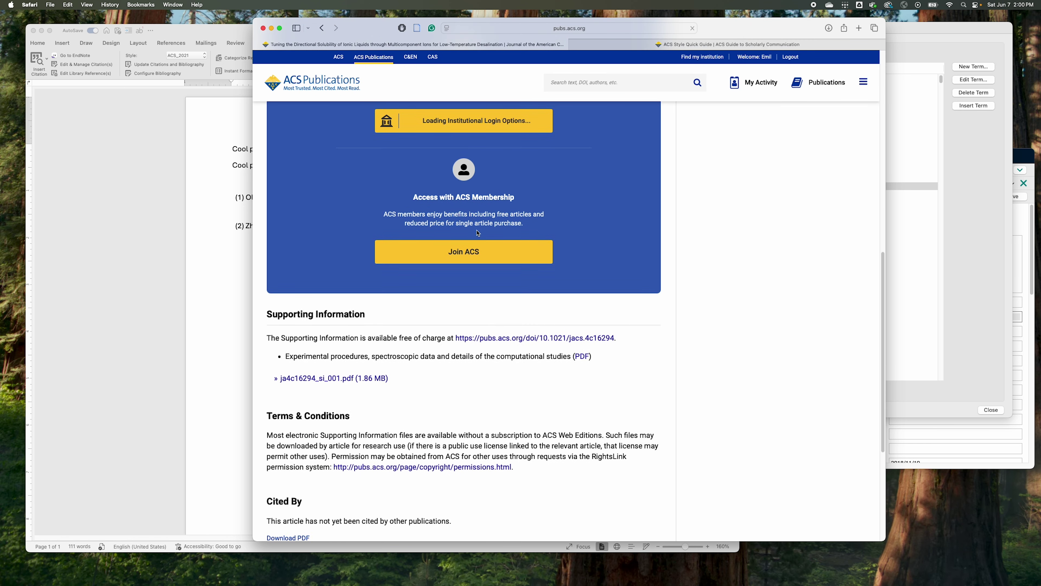
{"action": "scroll", "coordinate": [399, 386], "scroll_direction": "up", "scroll_amount": 10}
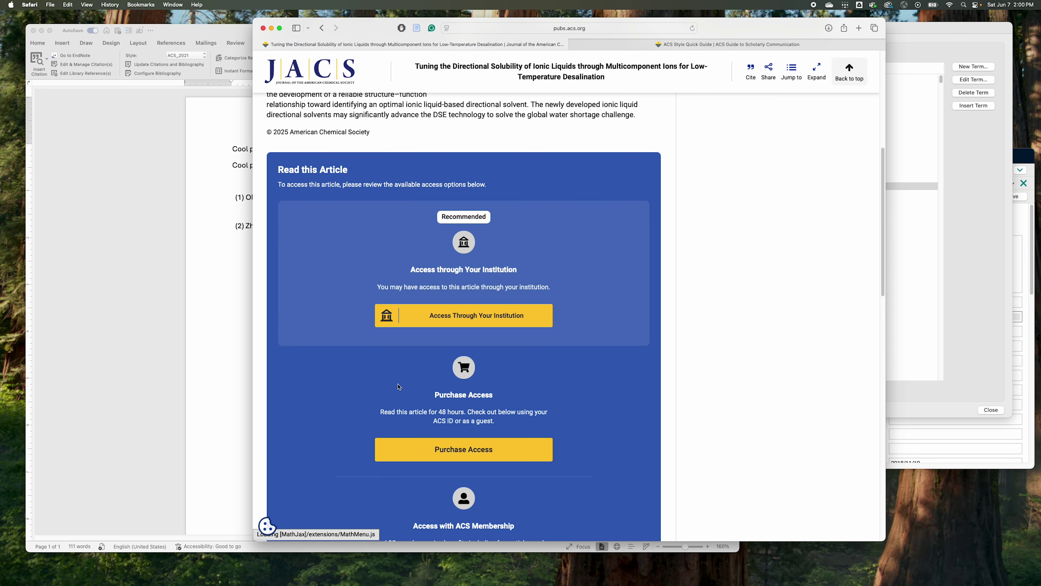
- Open the saved JACS article PDF from the desktop and zoom in on the reference list on page 14
{"action": "key", "text": "F11"}
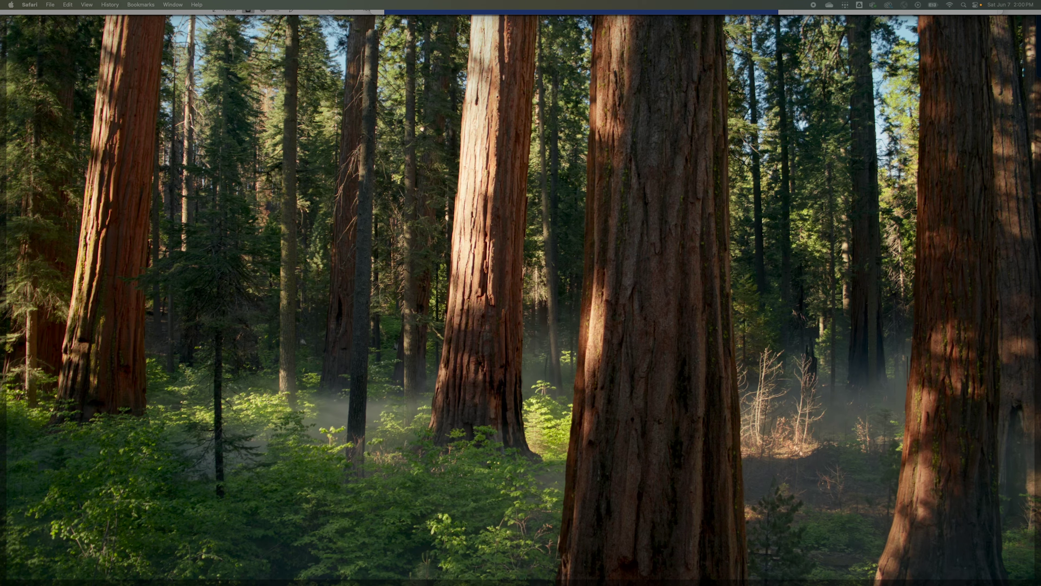
{"action": "key", "text": "F11"}
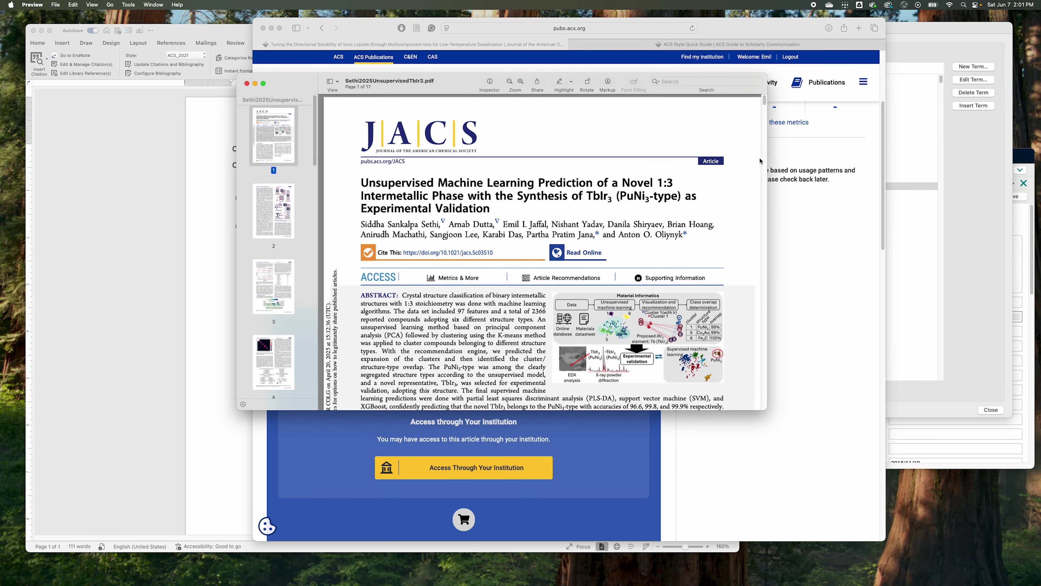
{"action": "left_click_drag", "start_coordinate": [765, 106], "coordinate": [756, 338]}
{"action": "scroll", "coordinate": [532, 207], "scroll_direction": "down", "scroll_amount": 15}
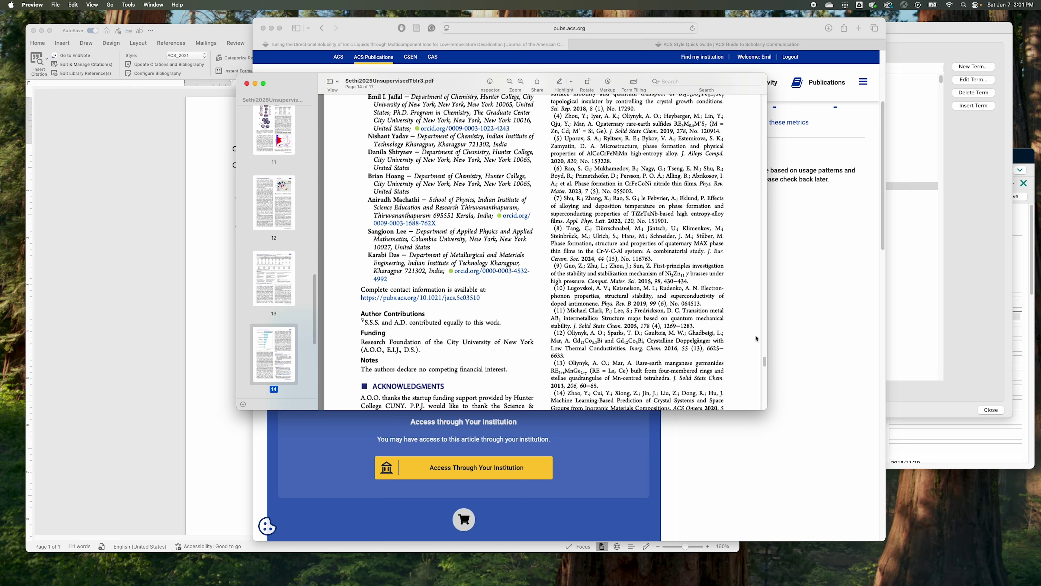
{"action": "scroll", "coordinate": [532, 207], "scroll_direction": "up", "scroll_amount": 3}
{"action": "scroll", "coordinate": [649, 164], "scroll_direction": "up", "scroll_amount": 5}
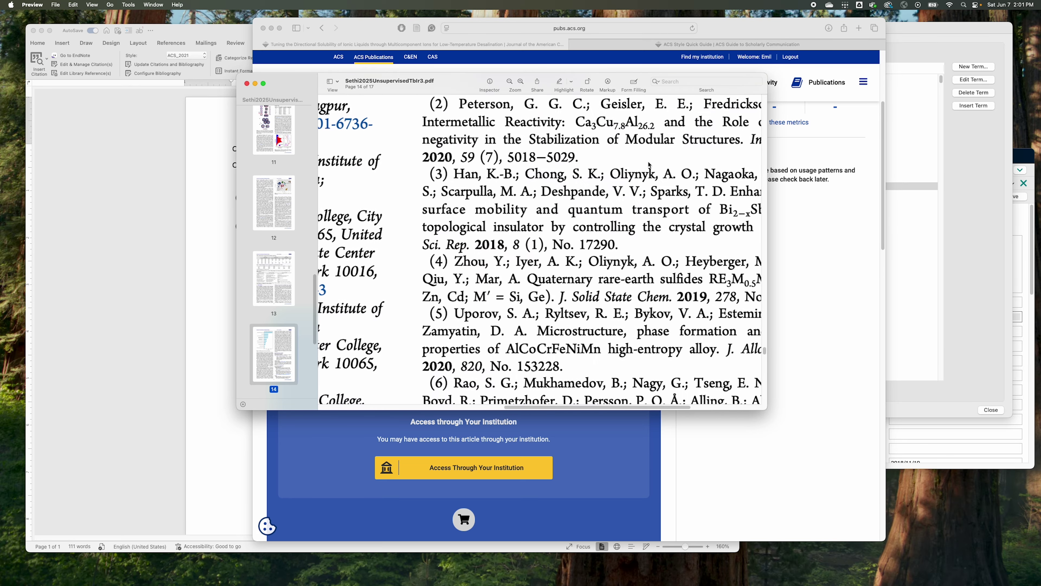
- Examine the citation format of reference 2 in the PDF, highlighting the second author's name and initials
{"action": "scroll", "coordinate": [649, 164], "scroll_direction": "down", "scroll_amount": 5}
{"action": "left_click_drag", "start_coordinate": [559, 221], "coordinate": [520, 196]}
{"action": "left_click", "coordinate": [382, 166]}
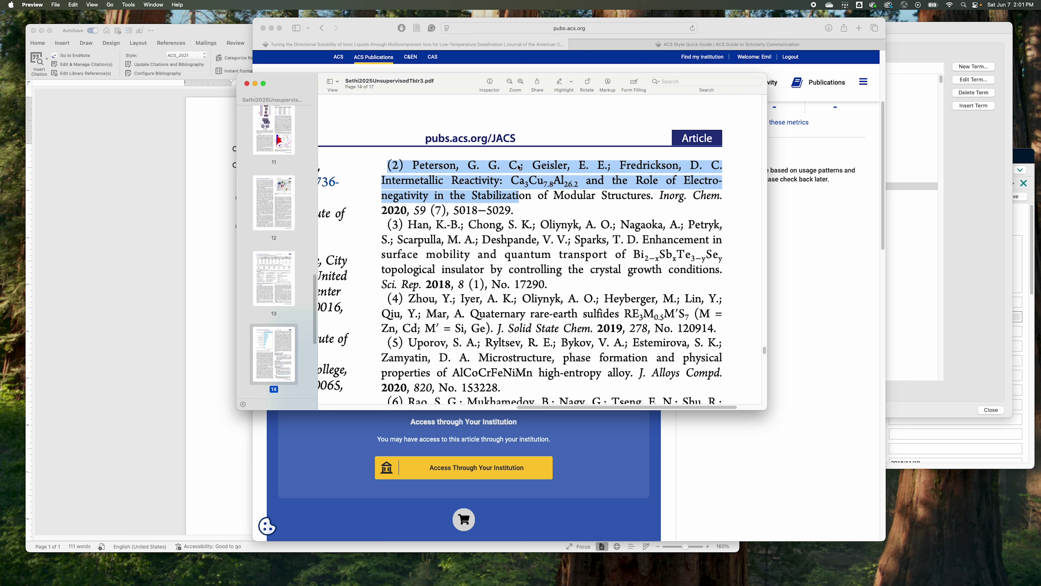
{"action": "left_click_drag", "start_coordinate": [532, 166], "coordinate": [607, 170]}
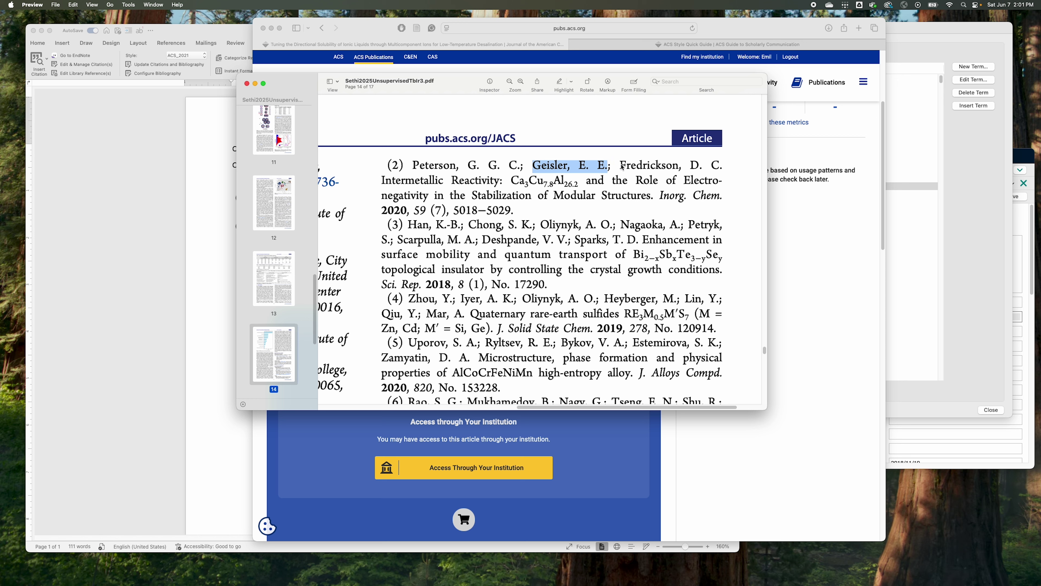
{"action": "scroll", "coordinate": [611, 169], "scroll_direction": "right", "scroll_amount": 2}
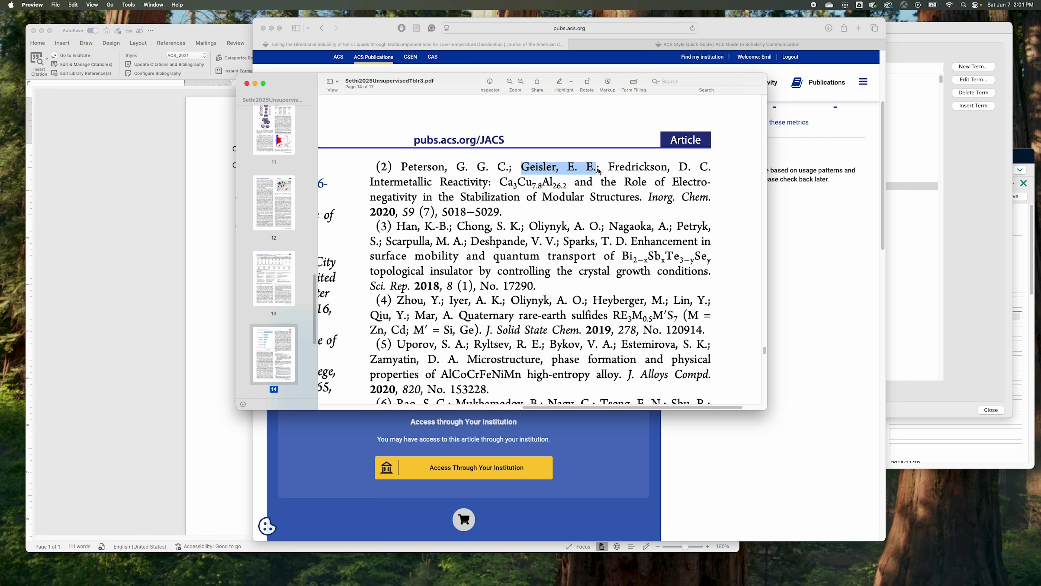
- Examine reference 2 in the PDF part by part, highlighting the abbreviated journal name, year, volume and issue
{"action": "left_click", "coordinate": [529, 182]}
{"action": "left_click", "coordinate": [484, 283]}
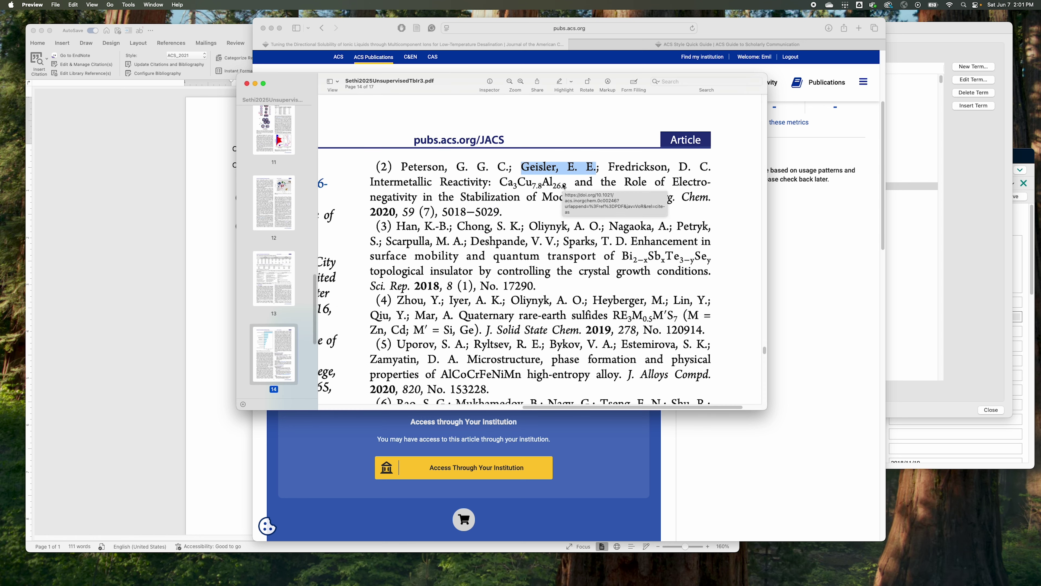
{"action": "left_click_drag", "start_coordinate": [711, 198], "coordinate": [650, 201]}
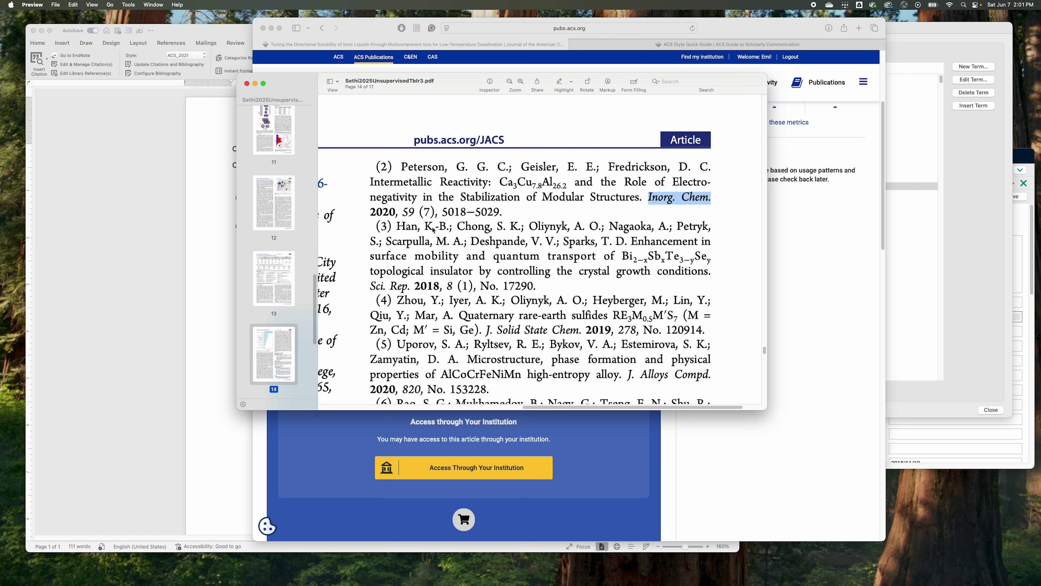
{"action": "double_click", "coordinate": [388, 214]}
{"action": "double_click", "coordinate": [411, 214]}
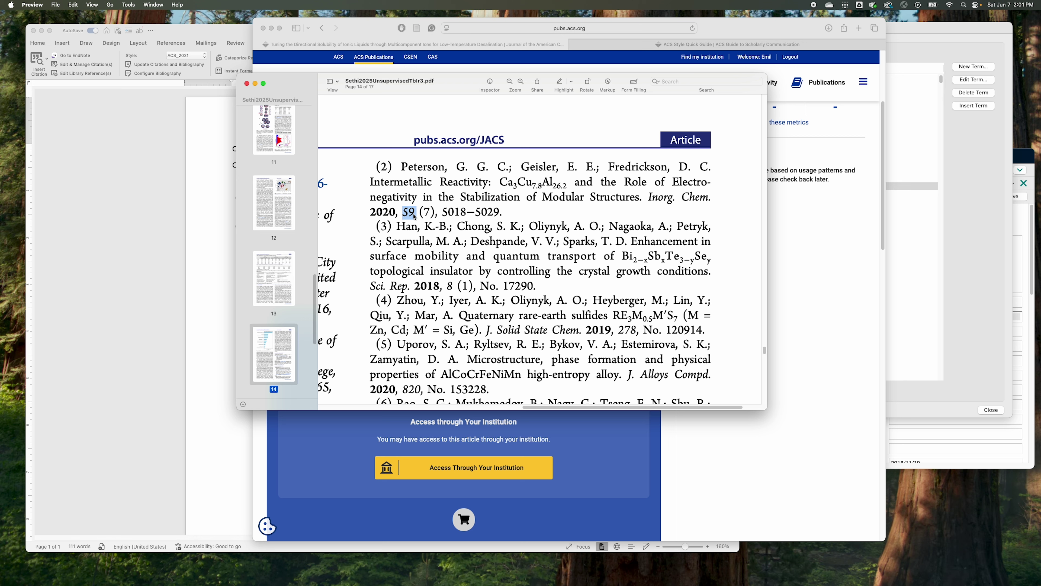
{"action": "double_click", "coordinate": [426, 212]}
{"action": "double_click", "coordinate": [407, 213]}
{"action": "left_click", "coordinate": [431, 214]}
- Switch to EndNote and close the journals term list
{"action": "left_click", "coordinate": [906, 57]}
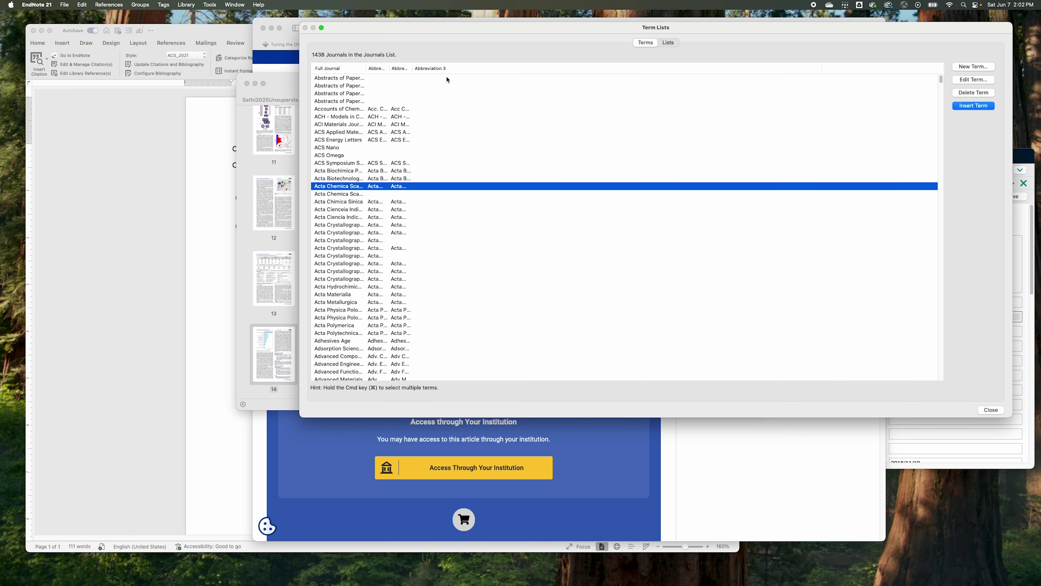
{"action": "left_click", "coordinate": [235, 4]}
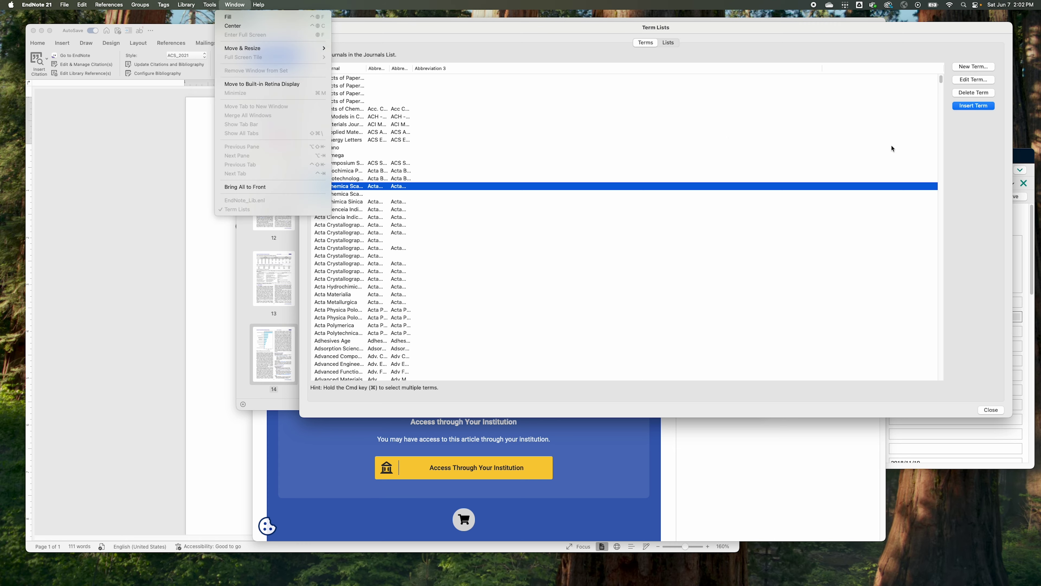
{"action": "left_click", "coordinate": [978, 395]}
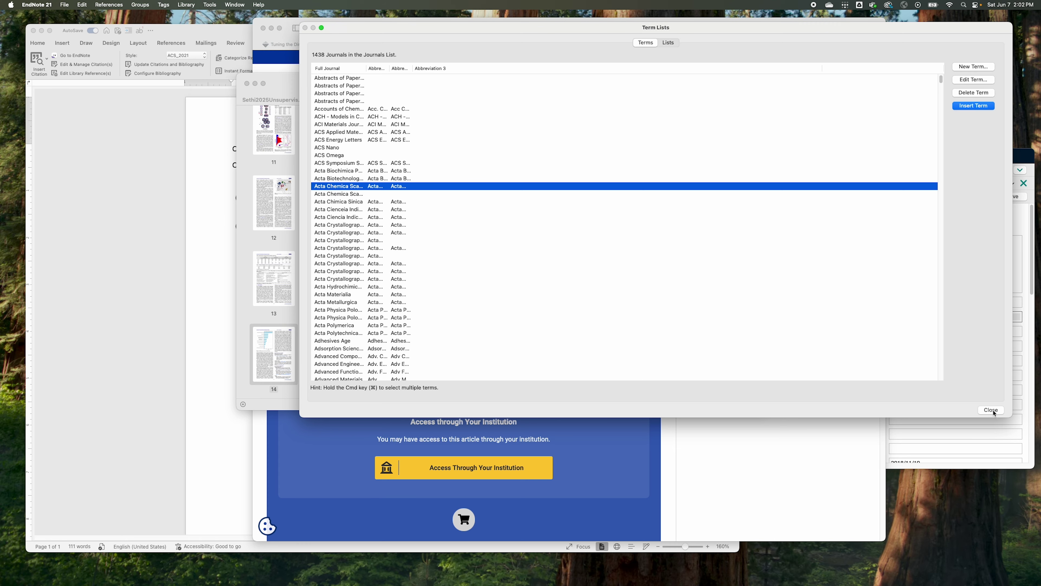
{"action": "left_click", "coordinate": [991, 409]}
- Open the ACS_2021 output style for editing, and reposition and enlarge its window
{"action": "left_click", "coordinate": [186, 5]}
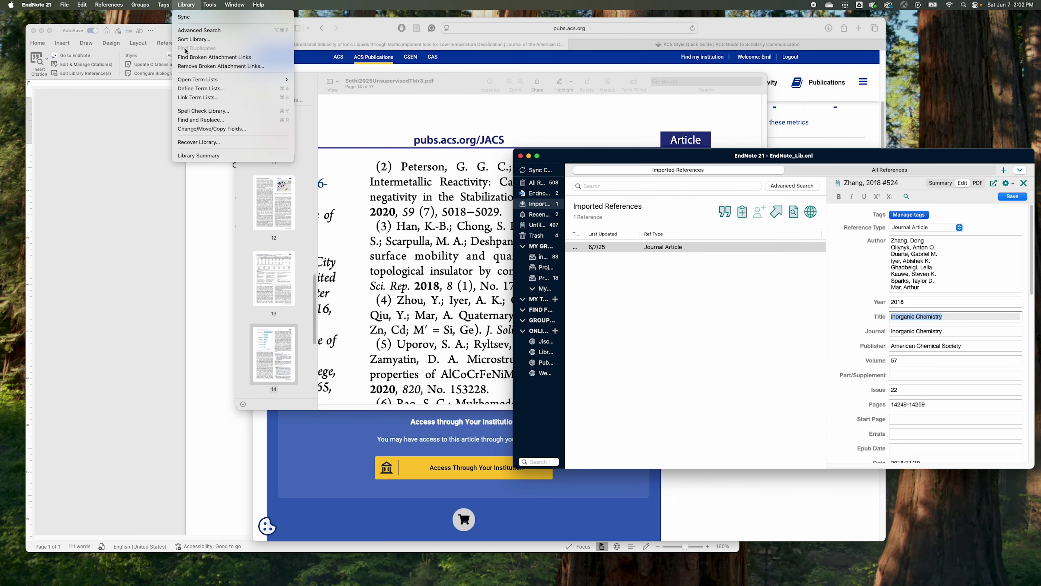
{"action": "mouse_move", "coordinate": [195, 83]}
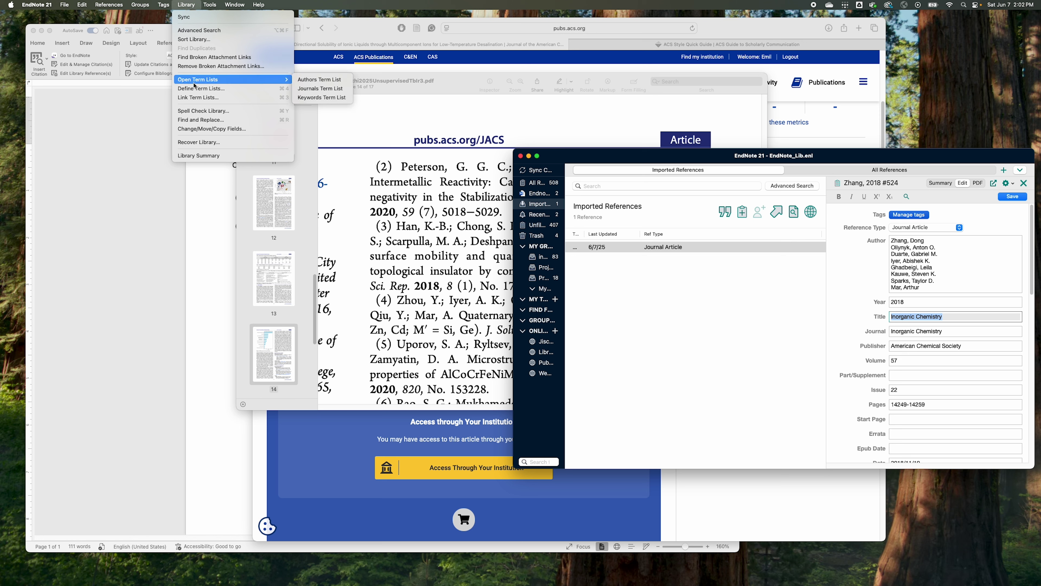
{"action": "mouse_move", "coordinate": [219, 4]}
{"action": "mouse_move", "coordinate": [221, 31]}
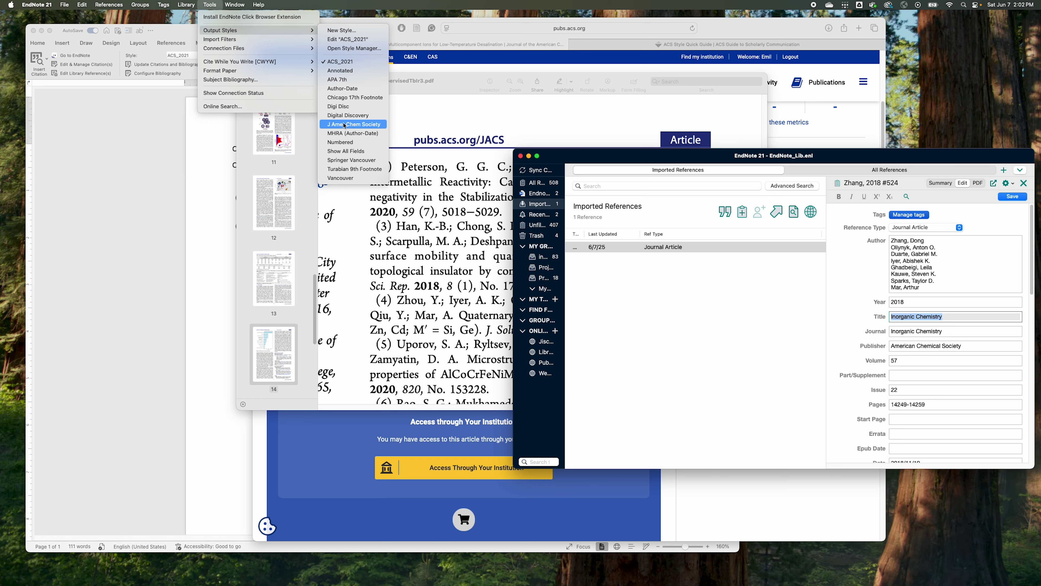
{"action": "left_click", "coordinate": [348, 39]}
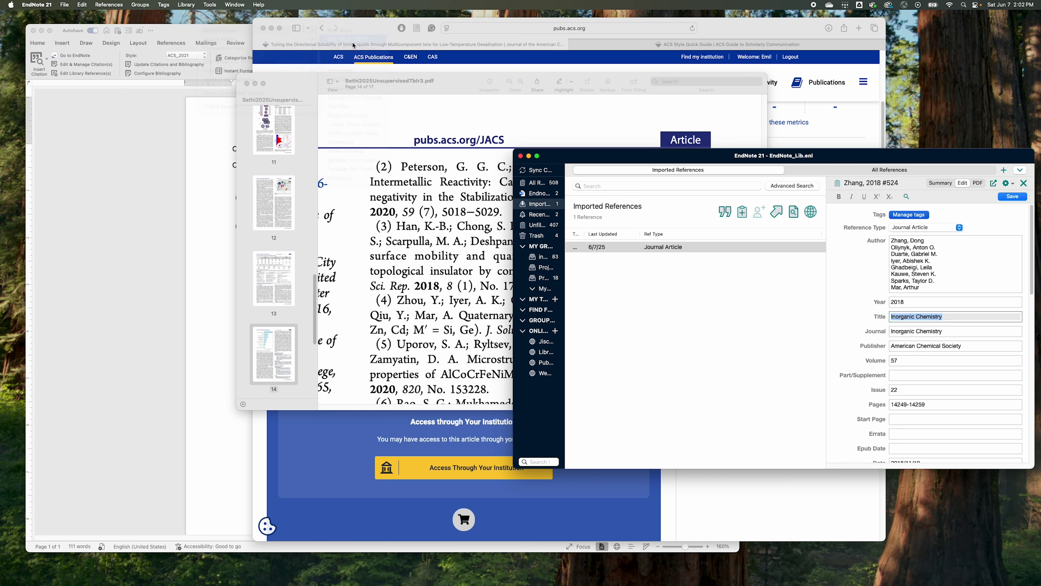
{"action": "left_click_drag", "start_coordinate": [705, 16], "coordinate": [441, 85]}
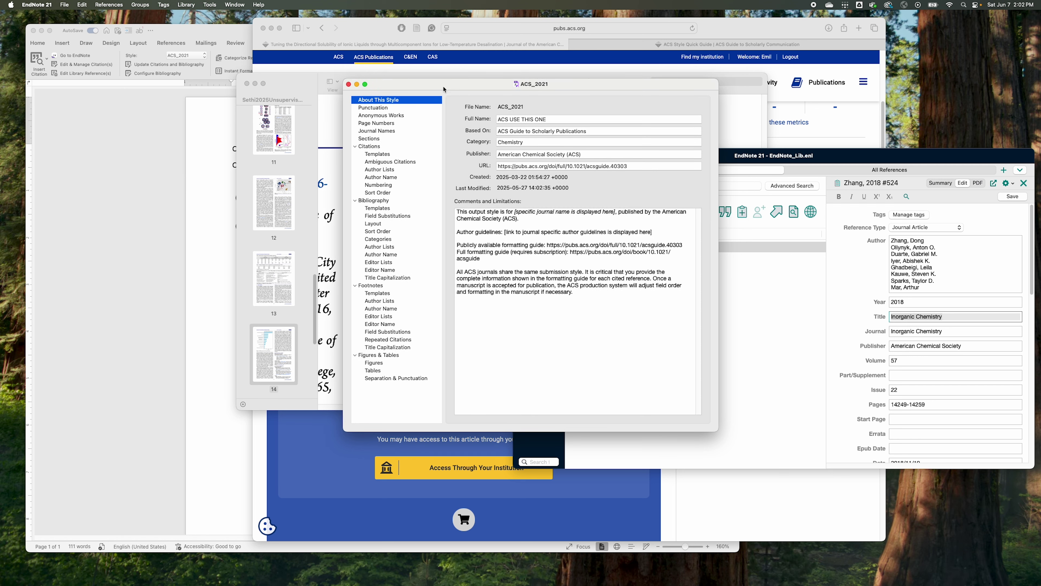
{"action": "left_click_drag", "start_coordinate": [344, 431], "coordinate": [240, 499]}
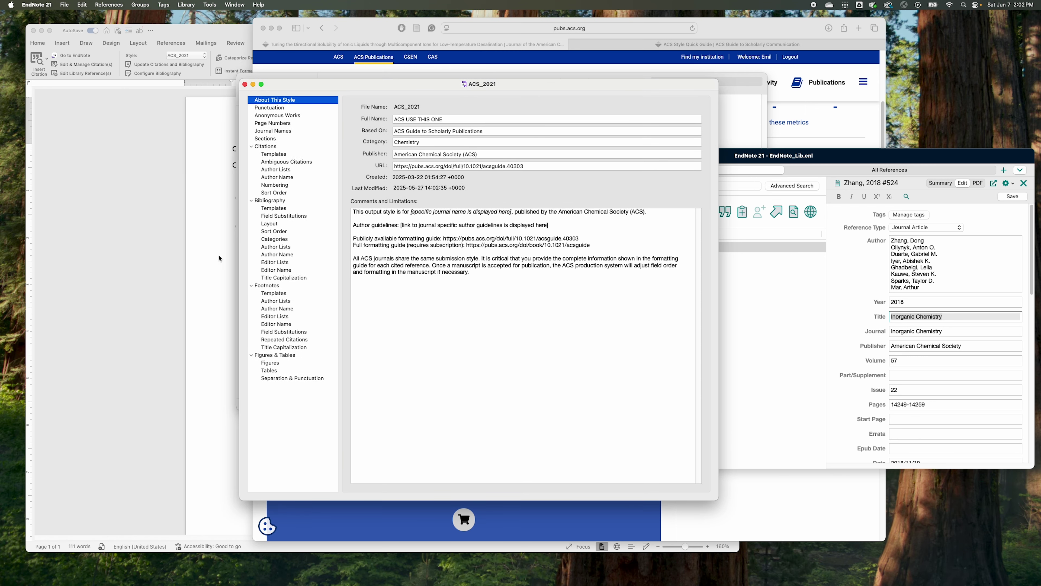
- Show the style's bibliography templates at Journal Article and arrange the style window side by side with the article PDF
{"action": "left_click", "coordinate": [288, 154]}
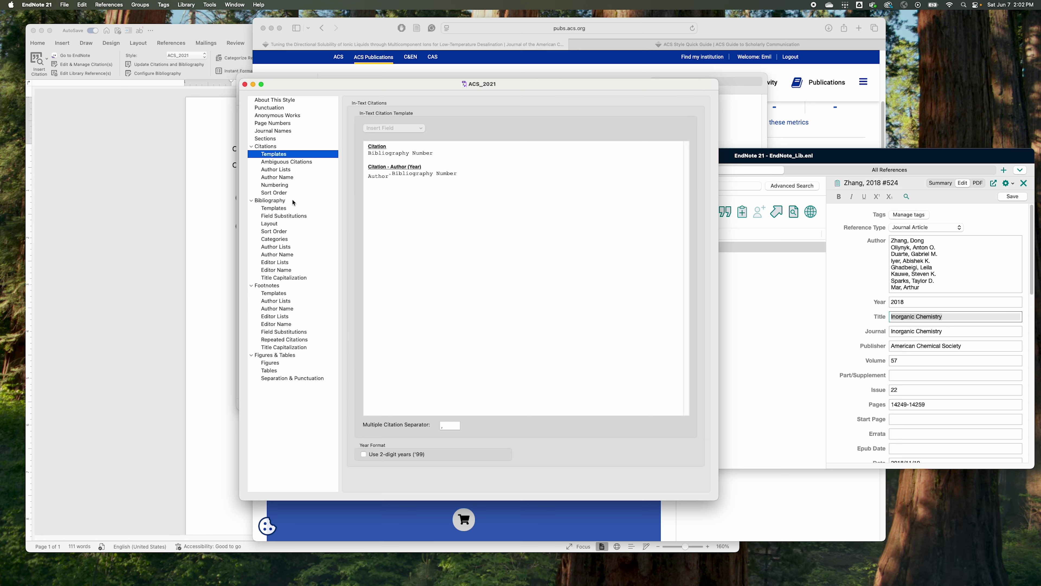
{"action": "left_click", "coordinate": [292, 209]}
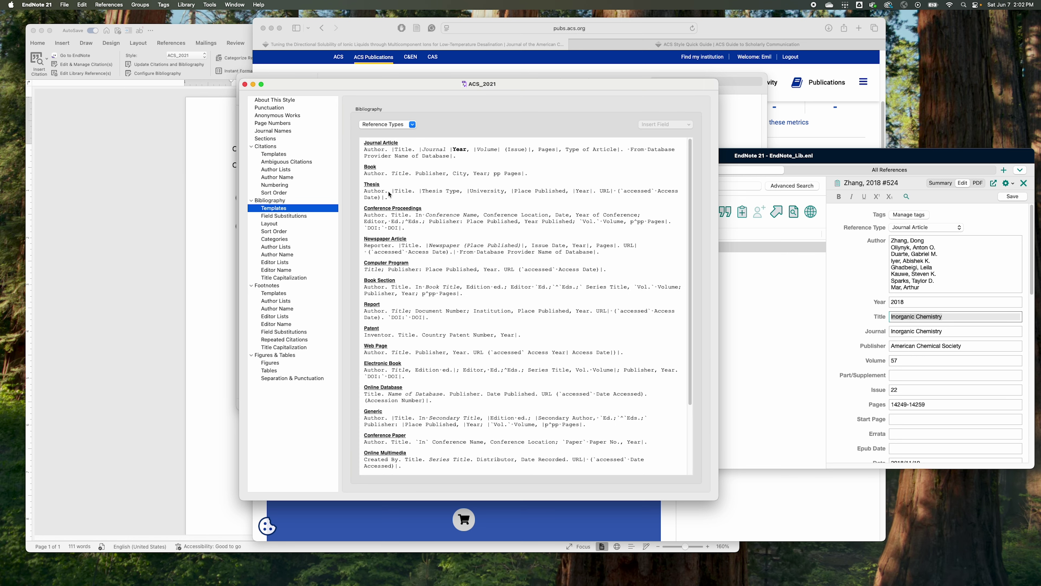
{"action": "left_click", "coordinate": [436, 146]}
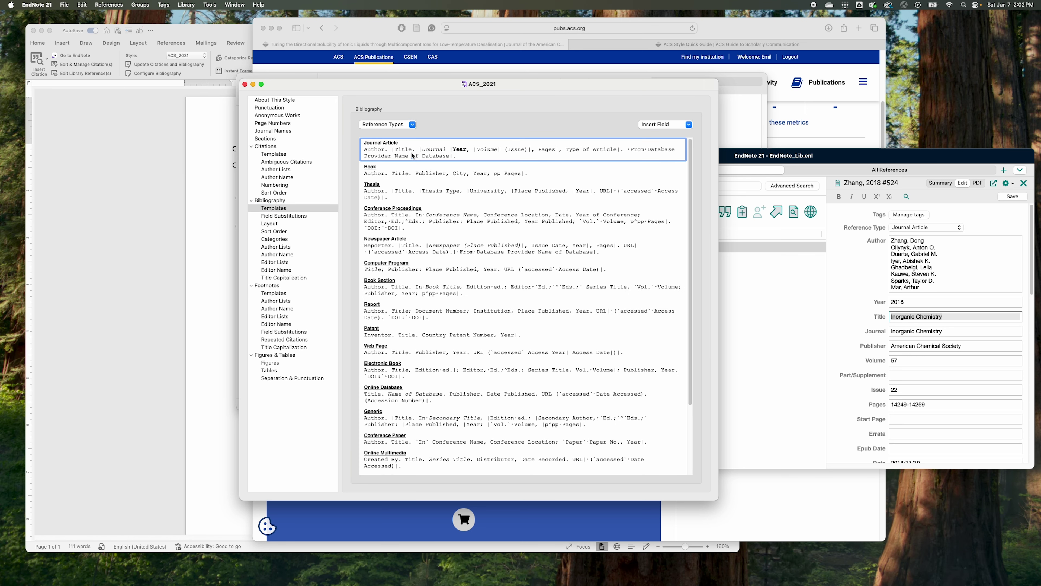
{"action": "left_click_drag", "start_coordinate": [431, 84], "coordinate": [228, 88]}
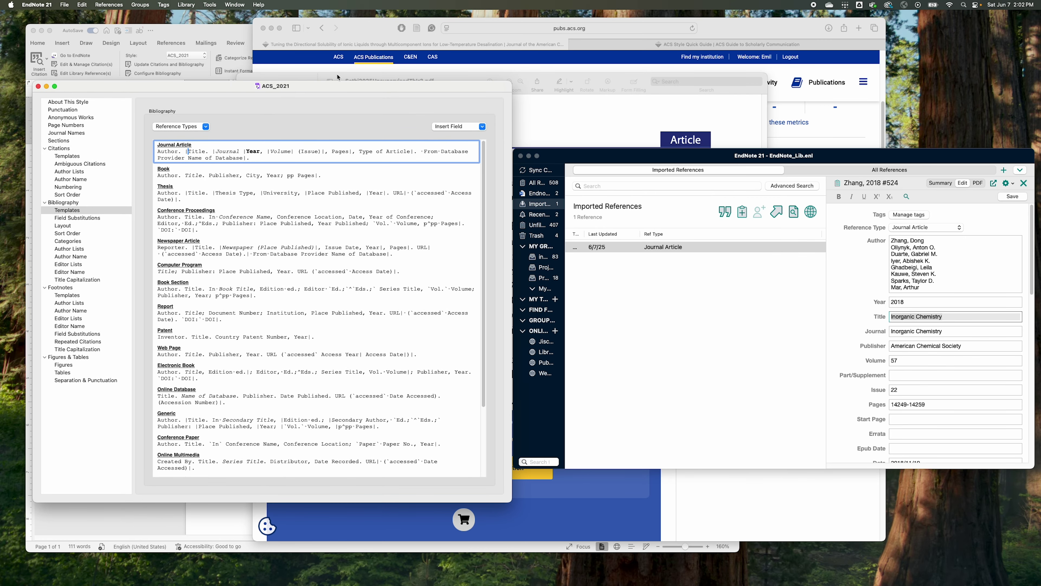
{"action": "left_click", "coordinate": [320, 74]}
{"action": "left_click_drag", "start_coordinate": [462, 80], "coordinate": [714, 72]}
- Compare the Journal Article template with PDF reference 2, highlighting the Journal field, the abbreviated journal name and the template's database-provider ending
{"action": "left_click", "coordinate": [180, 152]}
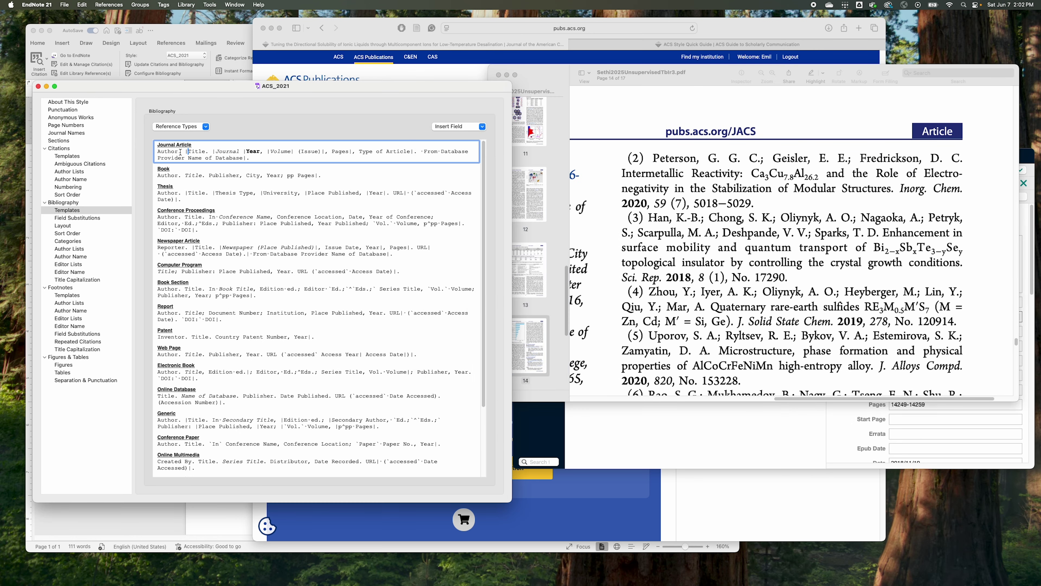
{"action": "double_click", "coordinate": [201, 151]}
{"action": "double_click", "coordinate": [230, 151]}
{"action": "left_click", "coordinate": [920, 194]}
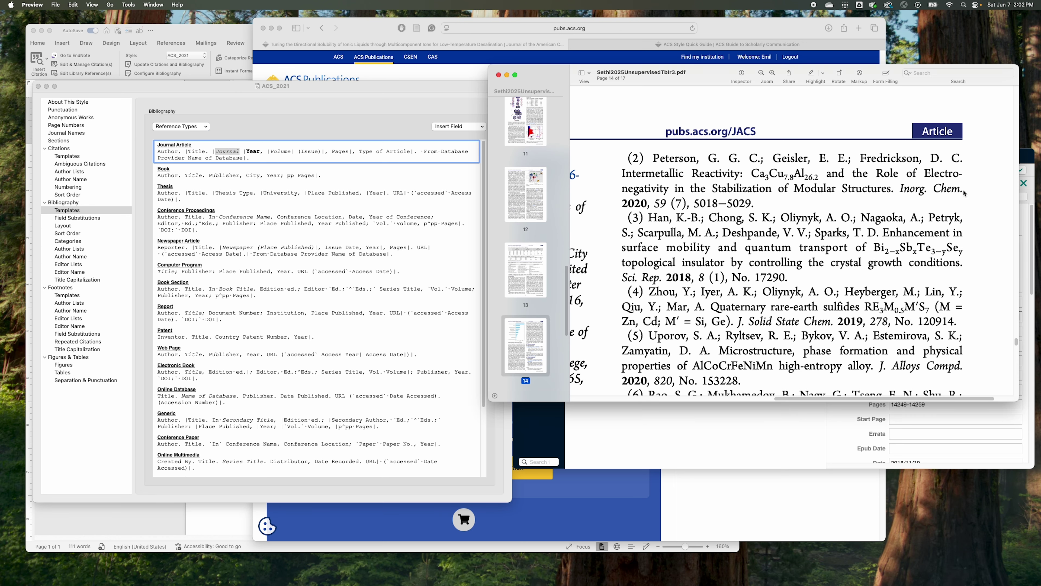
{"action": "left_click_drag", "start_coordinate": [963, 191], "coordinate": [901, 192]}
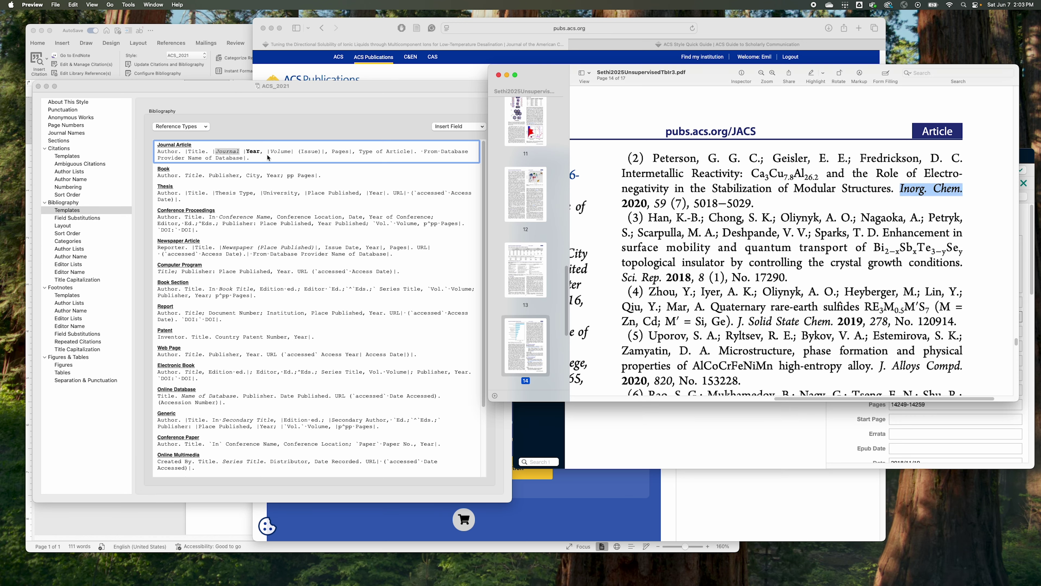
{"action": "left_click", "coordinate": [280, 154]}
{"action": "left_click_drag", "start_coordinate": [417, 152], "coordinate": [250, 159]}
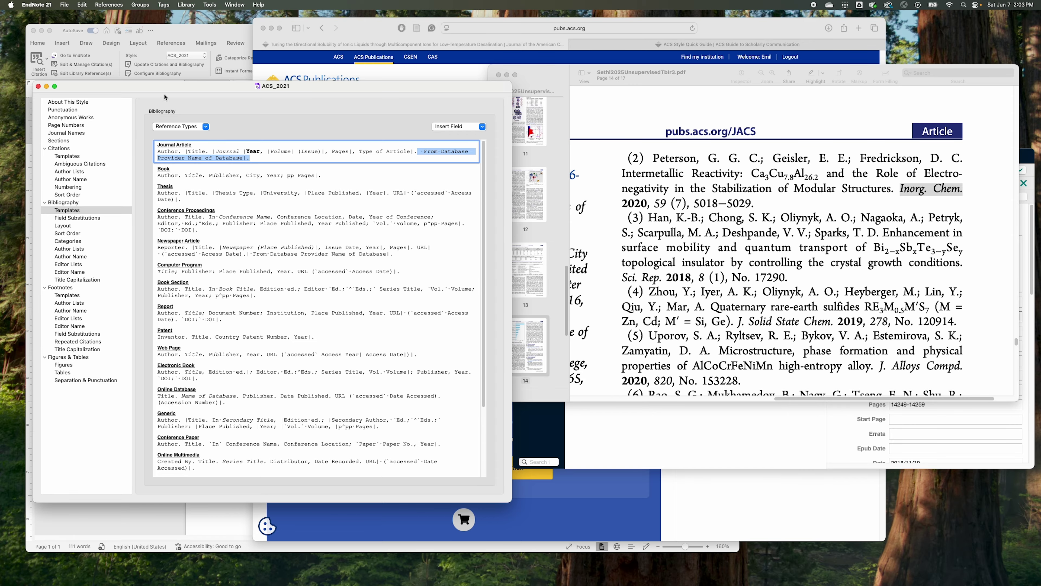
- Bring up the Word bibliography, return to the ACS_2021 style, and check its bibliography layout and templates
{"action": "left_click", "coordinate": [219, 32]}
{"action": "key", "text": "ctrl+Up"}
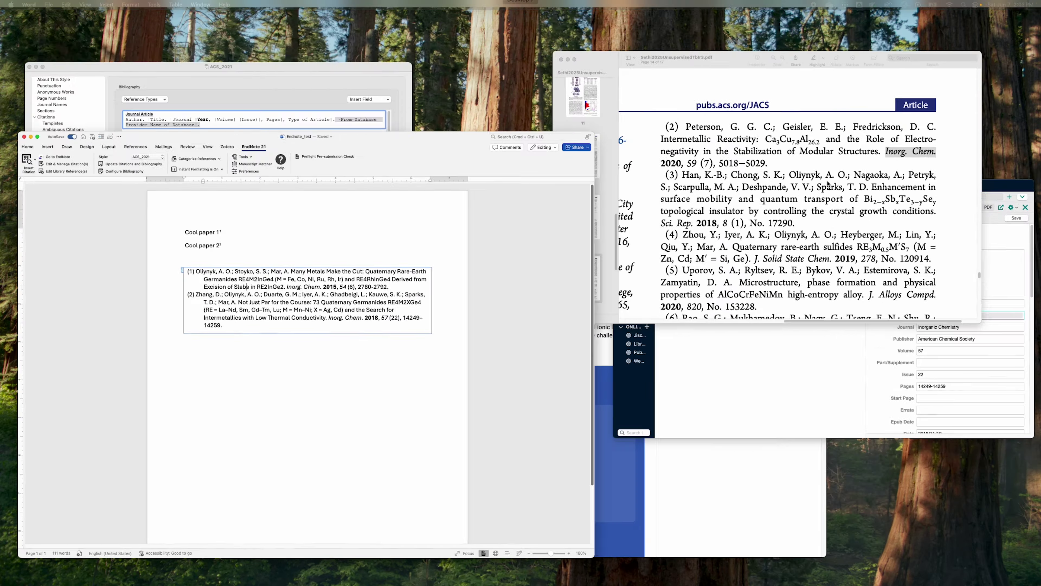
{"action": "left_click", "coordinate": [104, 243]}
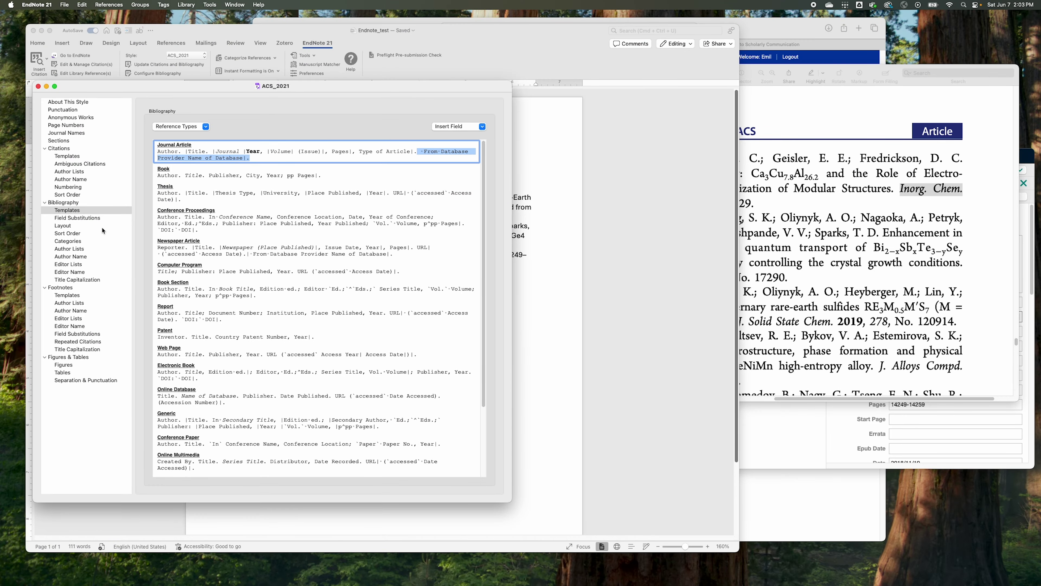
{"action": "left_click", "coordinate": [82, 226]}
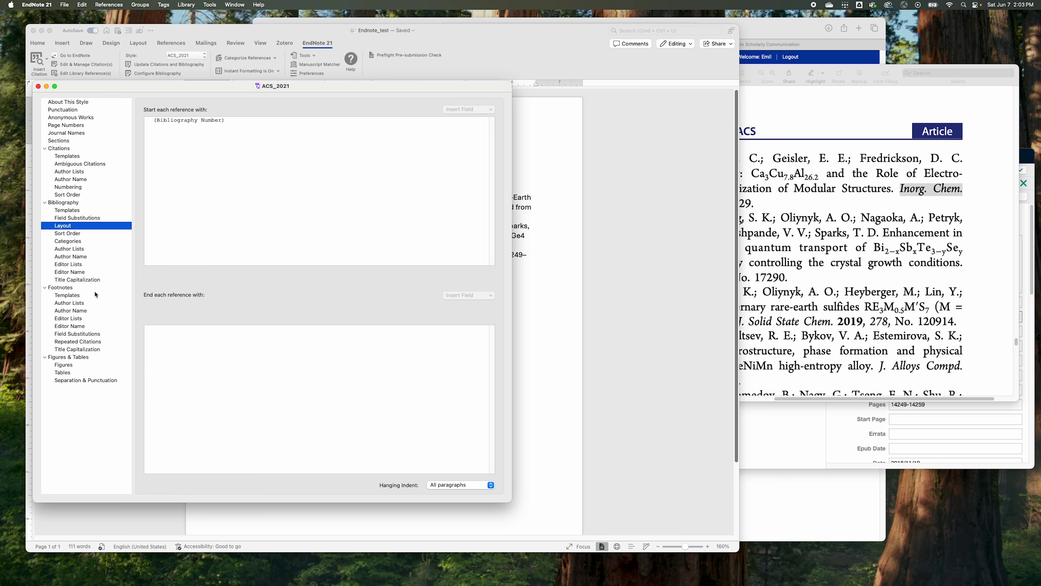
{"action": "left_click", "coordinate": [74, 210]}
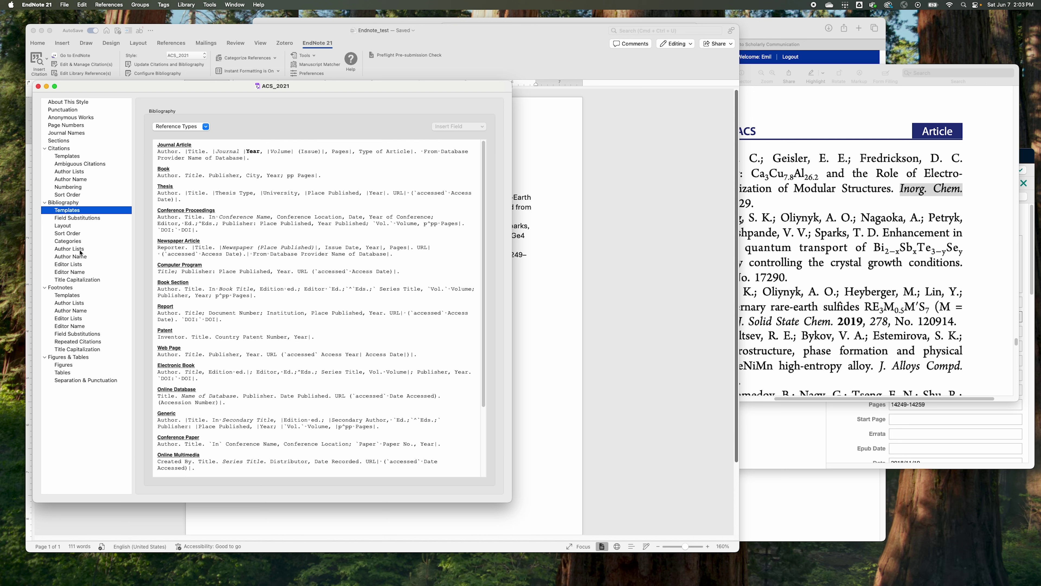
{"action": "left_click", "coordinate": [79, 227]}
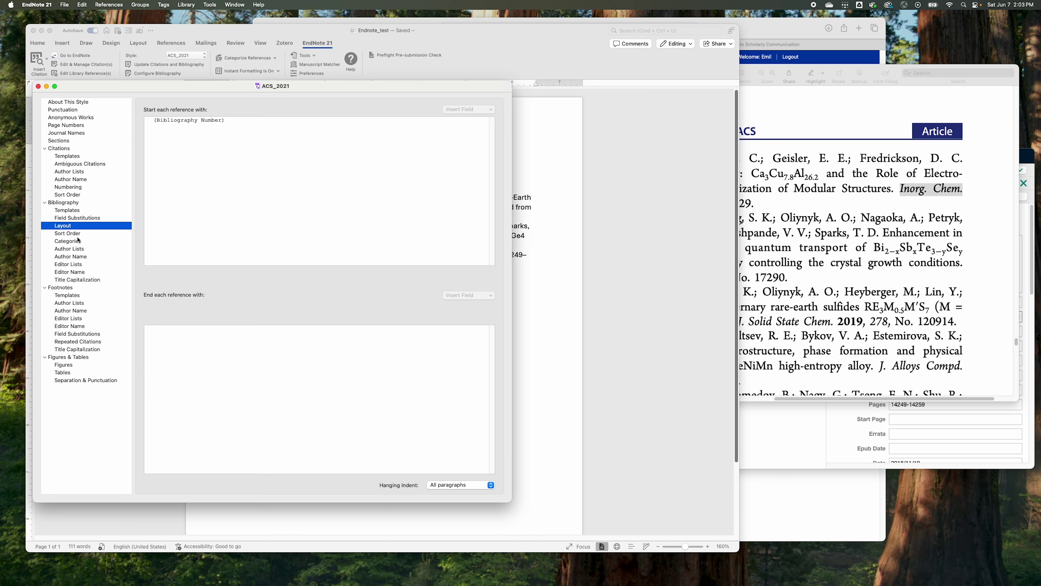
- Review the style's remaining settings pages, from bibliography sort order through footnotes to figure and table separation and punctuation
{"action": "left_click", "coordinate": [81, 234]}
{"action": "key", "text": "Down"}
{"action": "key", "text": "Down"}
{"action": "key", "text": "Down"}
{"action": "key", "text": "Down"}
{"action": "key", "text": "Down"}
{"action": "key", "text": "Down"}
{"action": "key", "text": "Down"}
{"action": "key", "text": "Down"}
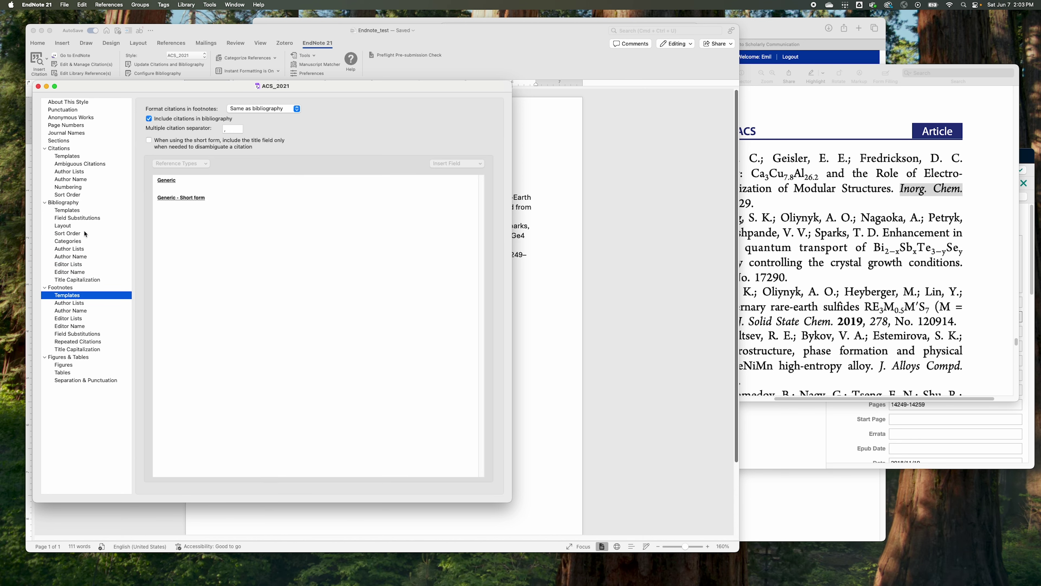
{"action": "key", "text": "Down"}
{"action": "key", "text": "Down"}
{"action": "key", "text": "Up"}
{"action": "key", "text": "Up"}
{"action": "key", "text": "Down"}
{"action": "key", "text": "Down"}
{"action": "key", "text": "Down"}
{"action": "key", "text": "Down"}
{"action": "key", "text": "Down"}
{"action": "key", "text": "Down"}
{"action": "key", "text": "Down"}
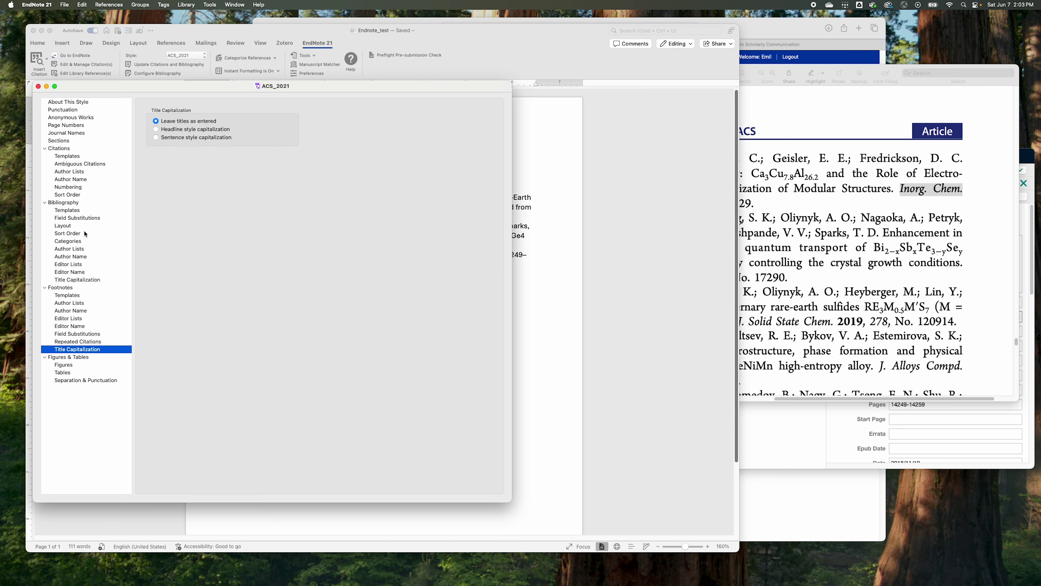
{"action": "key", "text": "Down"}
{"action": "key", "text": "Down"}
{"action": "key", "text": "Down"}
{"action": "key", "text": "Down"}
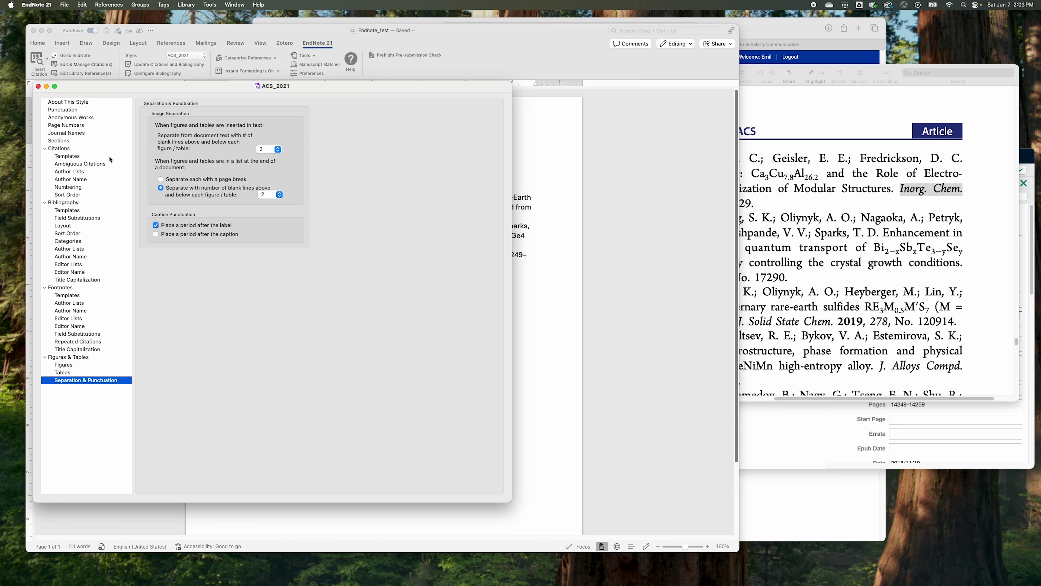
- Review the style's citation settings from ambiguous citations onward, ending at the bibliography templates
{"action": "left_click", "coordinate": [104, 163]}
{"action": "key", "text": "Down"}
{"action": "key", "text": "Down"}
{"action": "key", "text": "Down"}
{"action": "key", "text": "Down"}
{"action": "key", "text": "Down"}
{"action": "key", "text": "Down"}
{"action": "key", "text": "Down"}
{"action": "key", "text": "Up"}
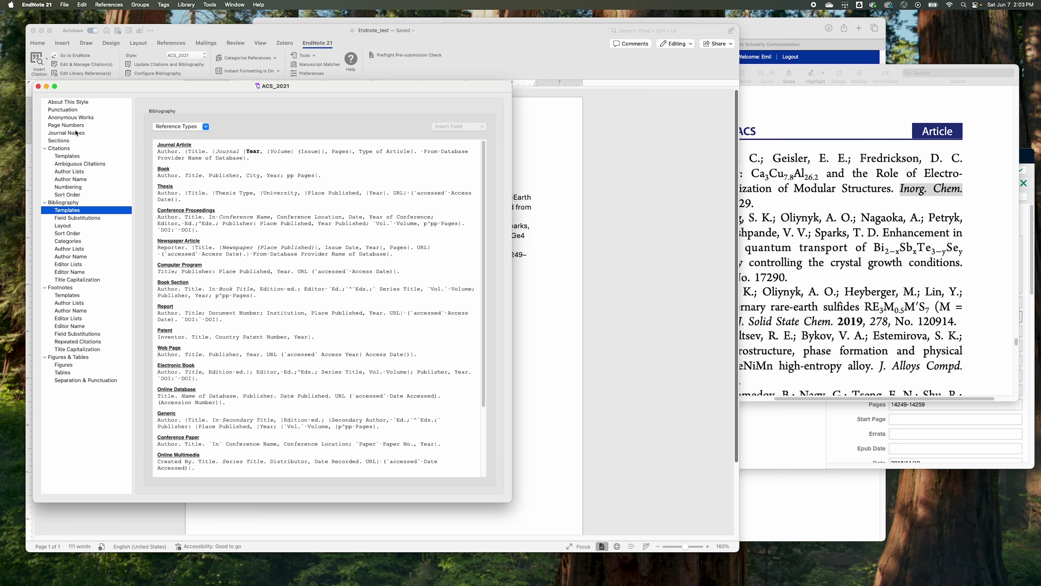
- Compare the Word bibliography with the imported 2018 journal article's record in EndNote, checking its volume, pages and DOI fields
{"action": "left_click", "coordinate": [811, 446]}
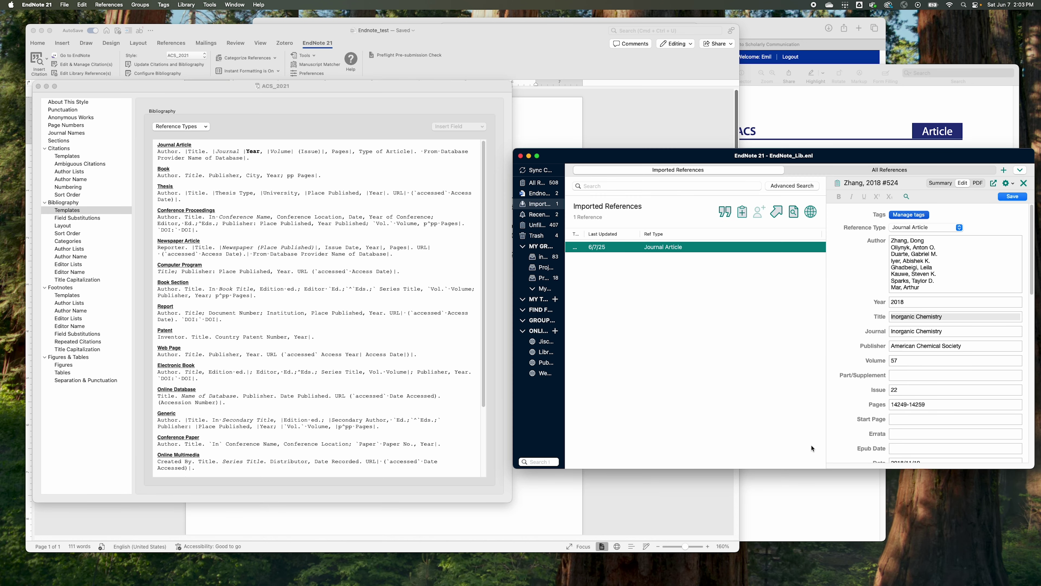
{"action": "left_click", "coordinate": [549, 105]}
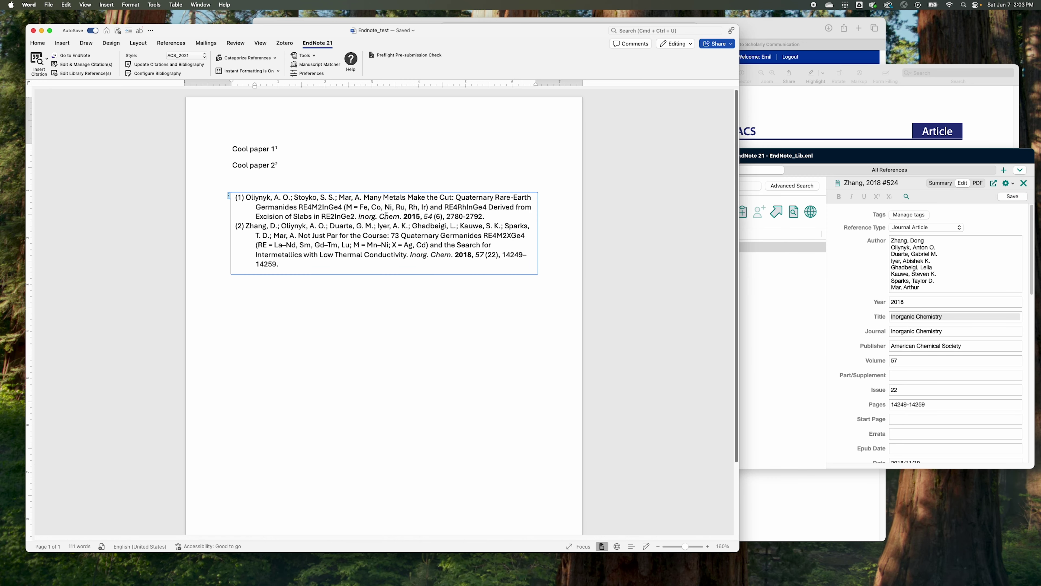
{"action": "left_click", "coordinate": [819, 316]}
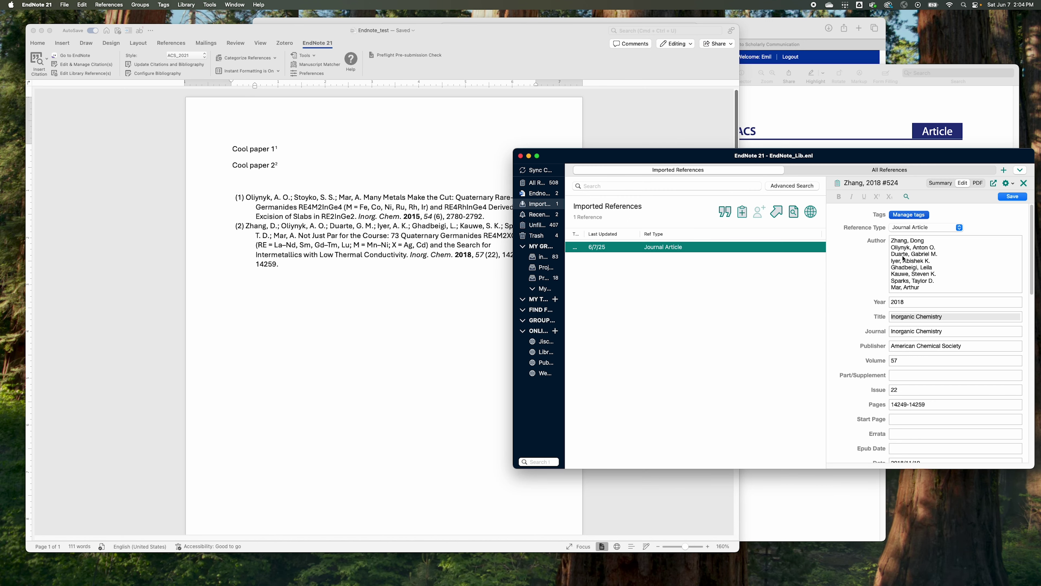
{"action": "scroll", "coordinate": [897, 379], "scroll_direction": "down", "scroll_amount": 1}
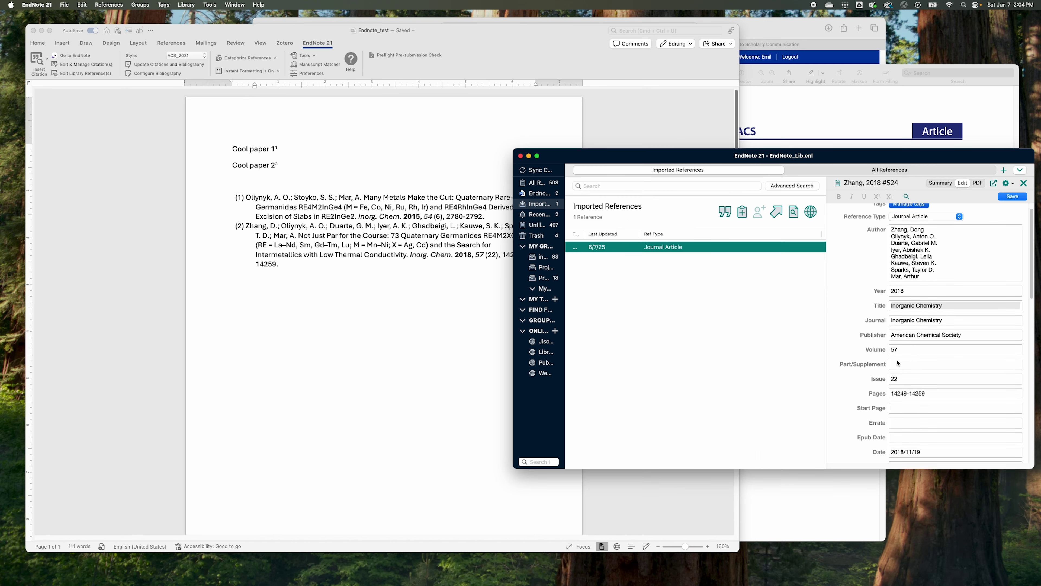
{"action": "left_click", "coordinate": [900, 352]}
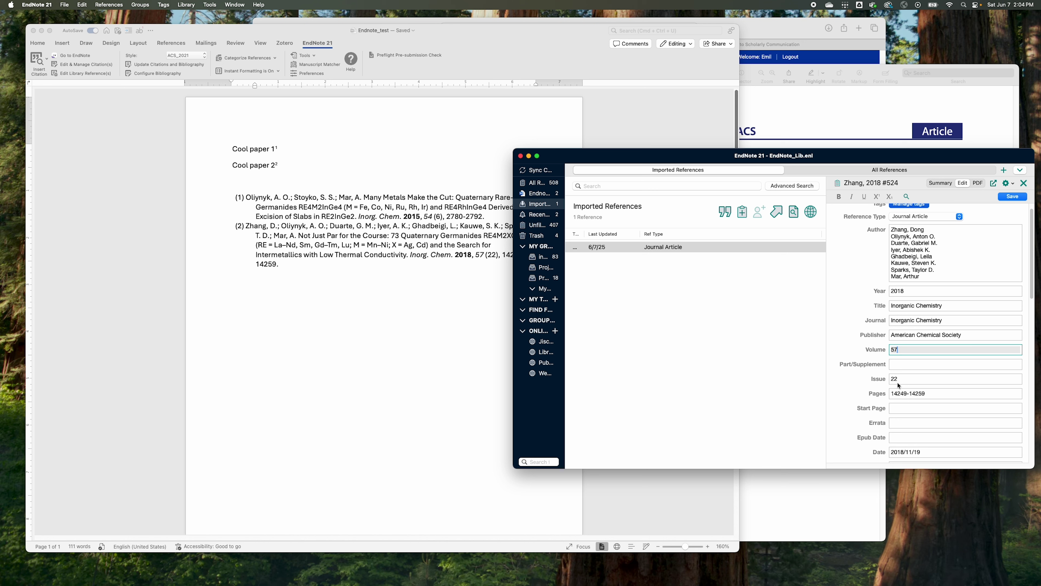
{"action": "left_click", "coordinate": [906, 393]}
{"action": "scroll", "coordinate": [905, 393], "scroll_direction": "down", "scroll_amount": 1}
{"action": "scroll", "coordinate": [906, 395], "scroll_direction": "down", "scroll_amount": 10}
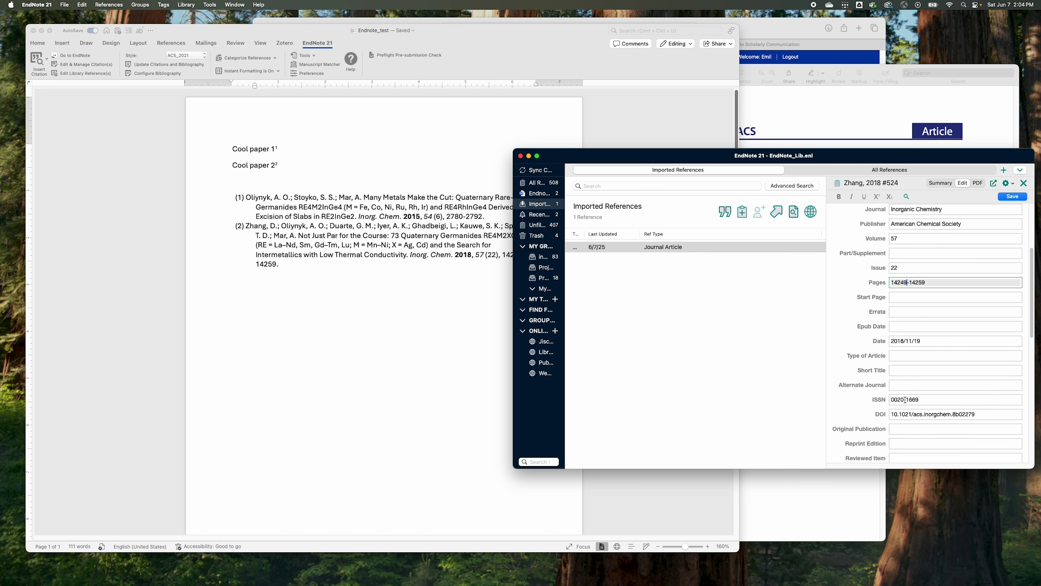
- Return to EndNote, open the ACS_2021 output style for editing and show its bibliography templates
{"action": "left_click", "coordinate": [437, 323]}
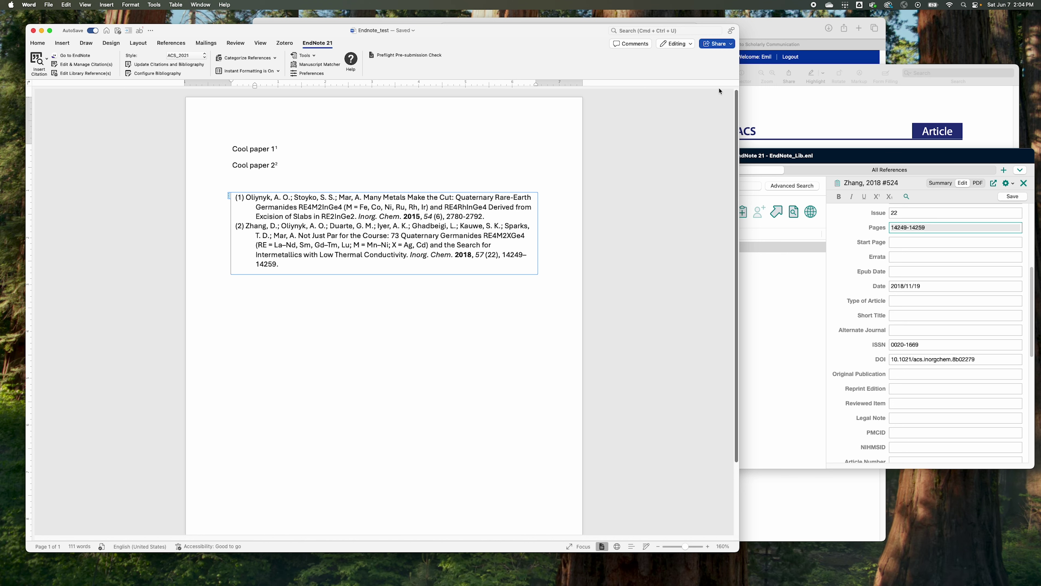
{"action": "left_click", "coordinate": [788, 152]}
{"action": "left_click", "coordinate": [222, 5]}
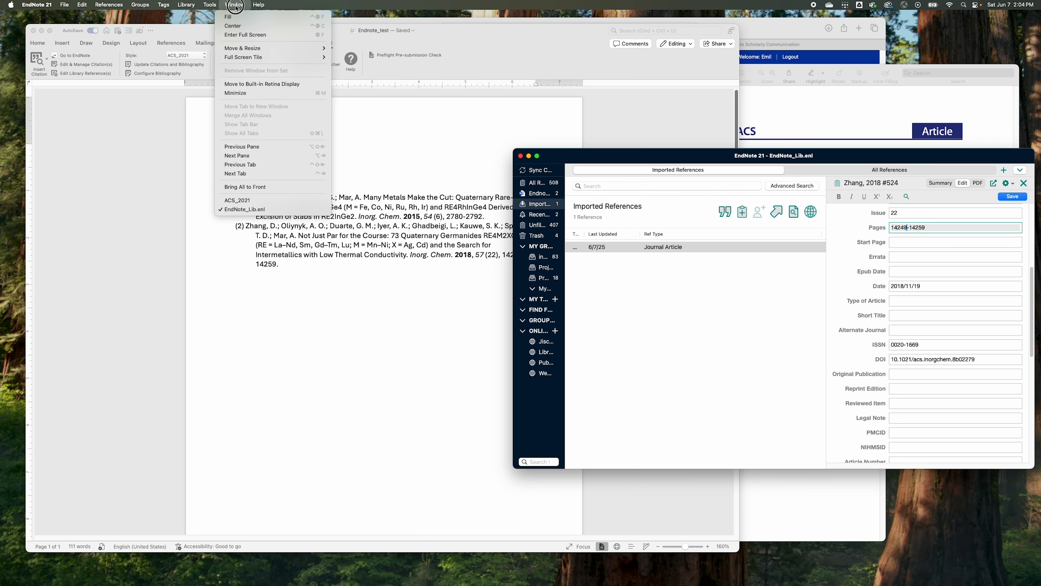
{"action": "left_click", "coordinate": [185, 5]}
{"action": "left_click", "coordinate": [185, 6]}
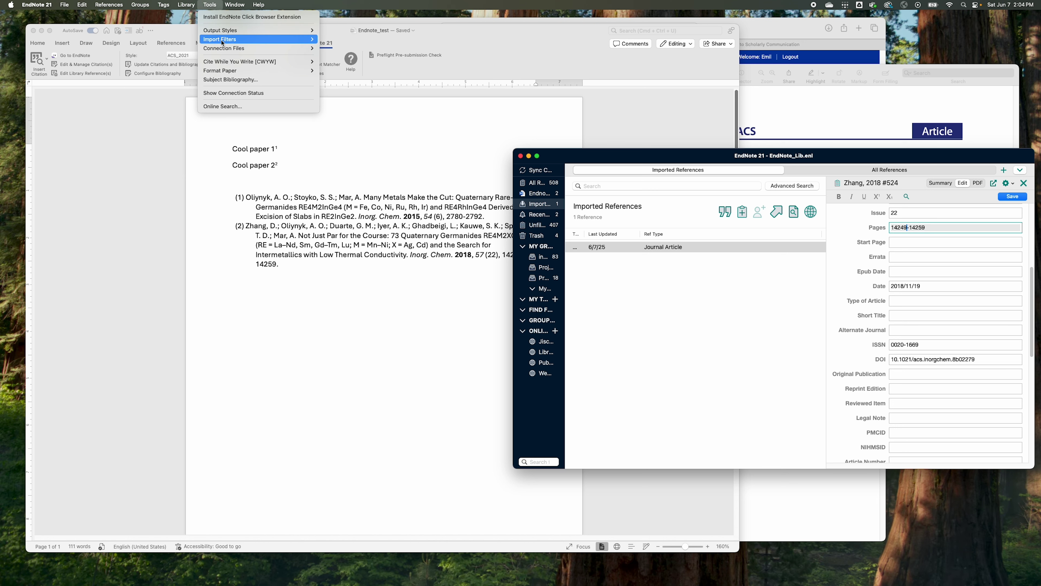
{"action": "mouse_move", "coordinate": [230, 30]}
{"action": "left_click", "coordinate": [345, 40]}
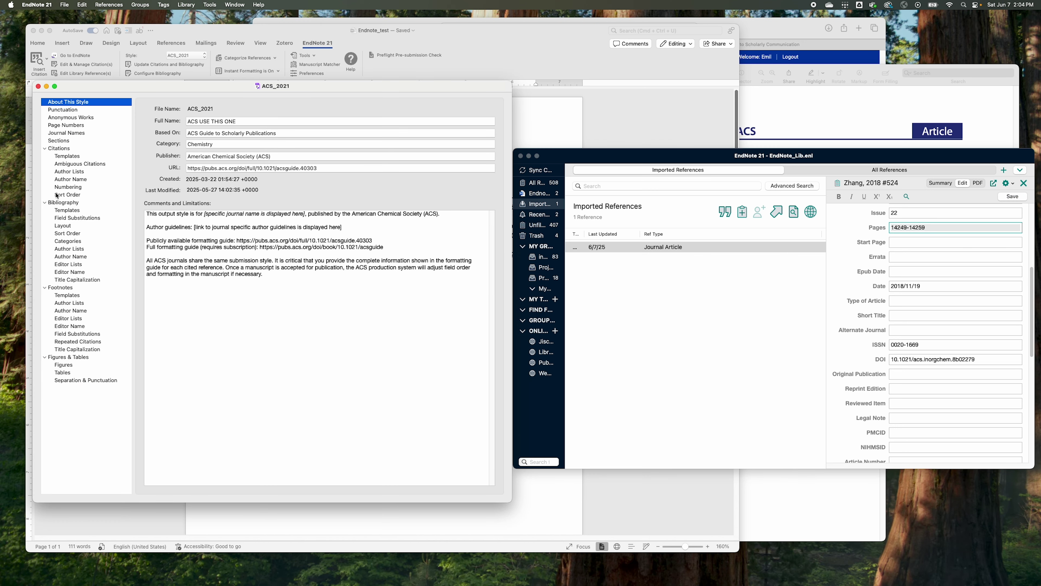
{"action": "left_click", "coordinate": [78, 158]}
{"action": "left_click", "coordinate": [82, 211]}
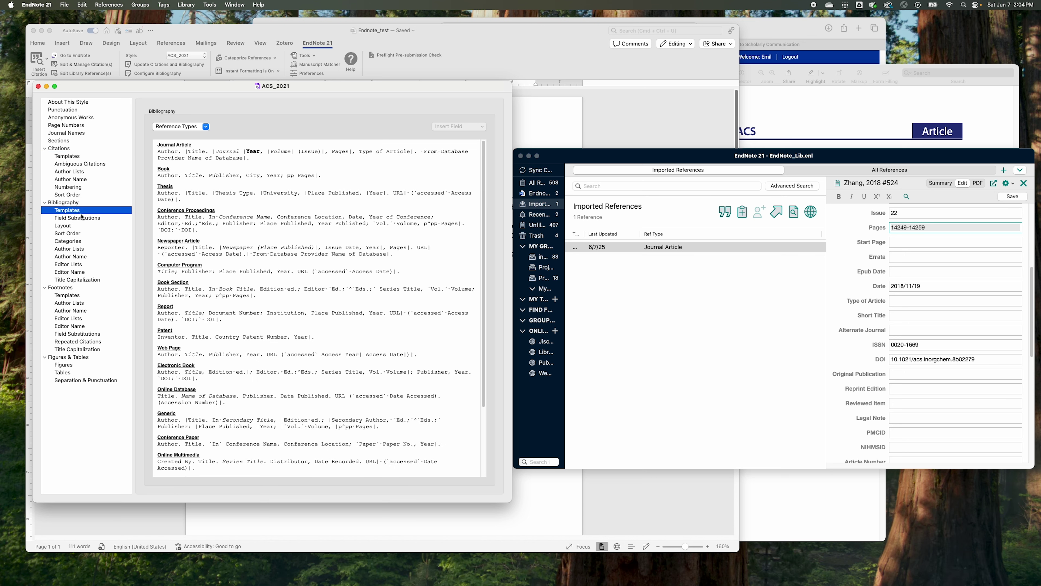
- Copy the DOI part of the Conference Proceedings template and check the DOI field in the imported article's record
{"action": "left_click", "coordinate": [323, 160]}
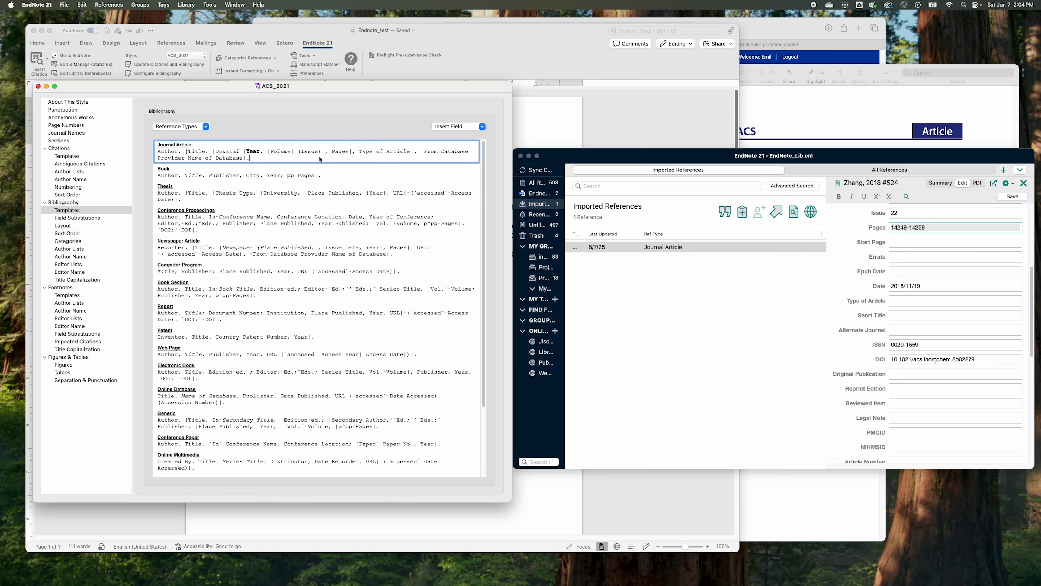
{"action": "mouse_move", "coordinate": [212, 153]}
{"action": "left_mouse_down"}
{"action": "mouse_move", "coordinate": [241, 155]}
{"action": "mouse_move", "coordinate": [223, 154]}
{"action": "left_mouse_up"}
{"action": "left_click", "coordinate": [177, 231]}
{"action": "left_click_drag", "start_coordinate": [196, 232], "coordinate": [156, 233]}
{"action": "key", "text": "super+c"}
{"action": "left_click", "coordinate": [910, 353]}
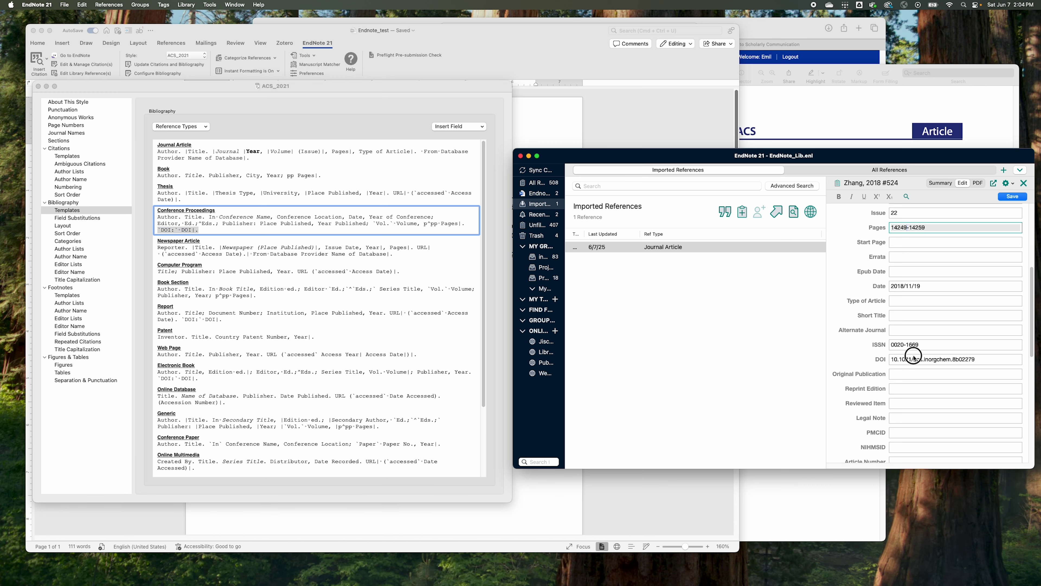
{"action": "left_click", "coordinate": [896, 361]}
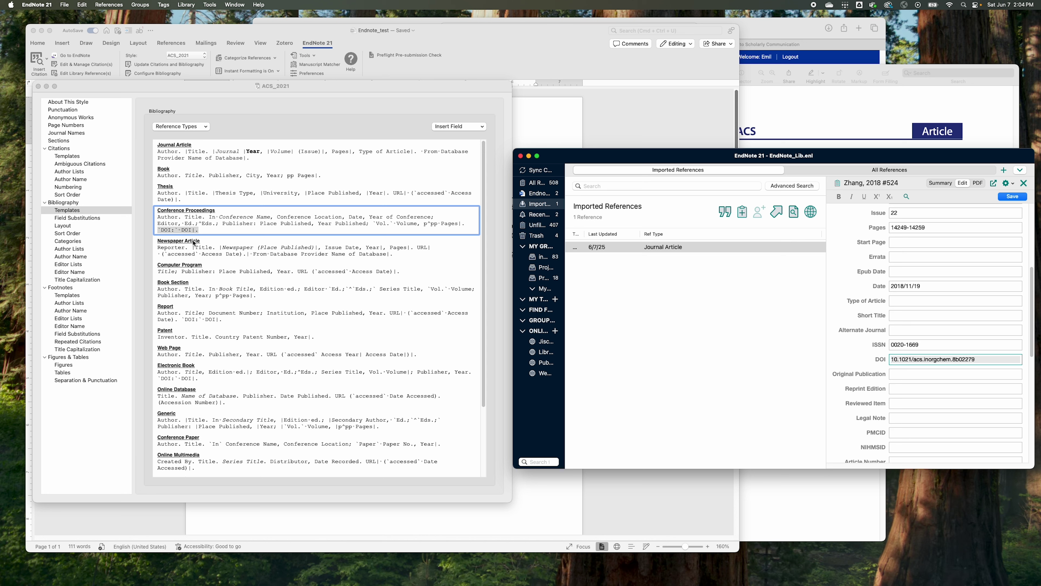
- Add the copied DOI label and DOI field to the end of the Journal Article bibliography template
{"action": "left_click", "coordinate": [182, 232]}
{"action": "mouse_move", "coordinate": [176, 231]}
{"action": "left_mouse_down"}
{"action": "mouse_move", "coordinate": [158, 227]}
{"action": "mouse_move", "coordinate": [188, 234]}
{"action": "left_mouse_up"}
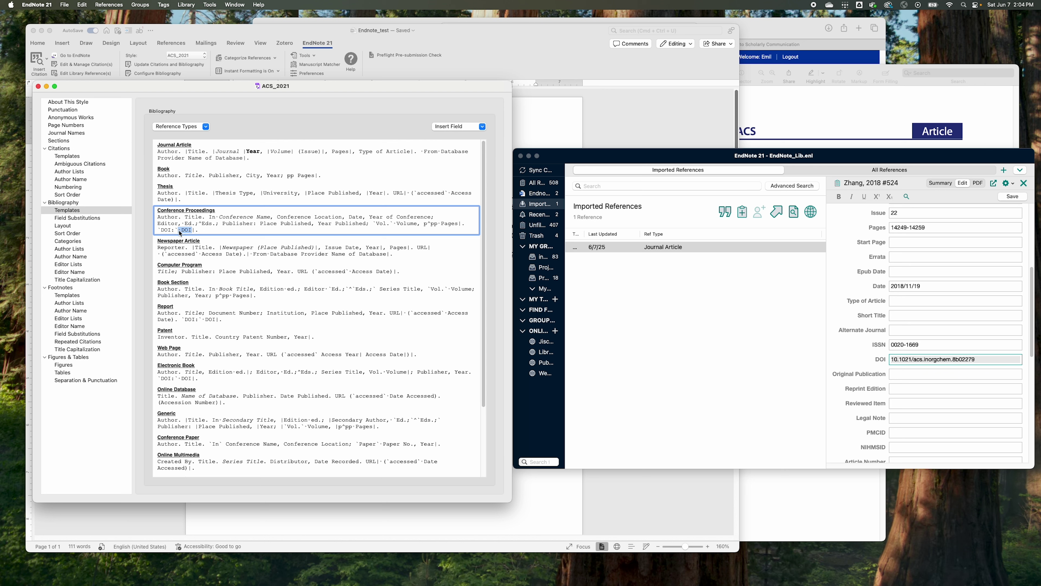
{"action": "left_click", "coordinate": [190, 230]}
{"action": "left_click", "coordinate": [193, 231]}
{"action": "left_click", "coordinate": [199, 231]}
{"action": "left_click", "coordinate": [201, 231]}
{"action": "left_click", "coordinate": [261, 161]}
{"action": "key", "text": "super+v"}
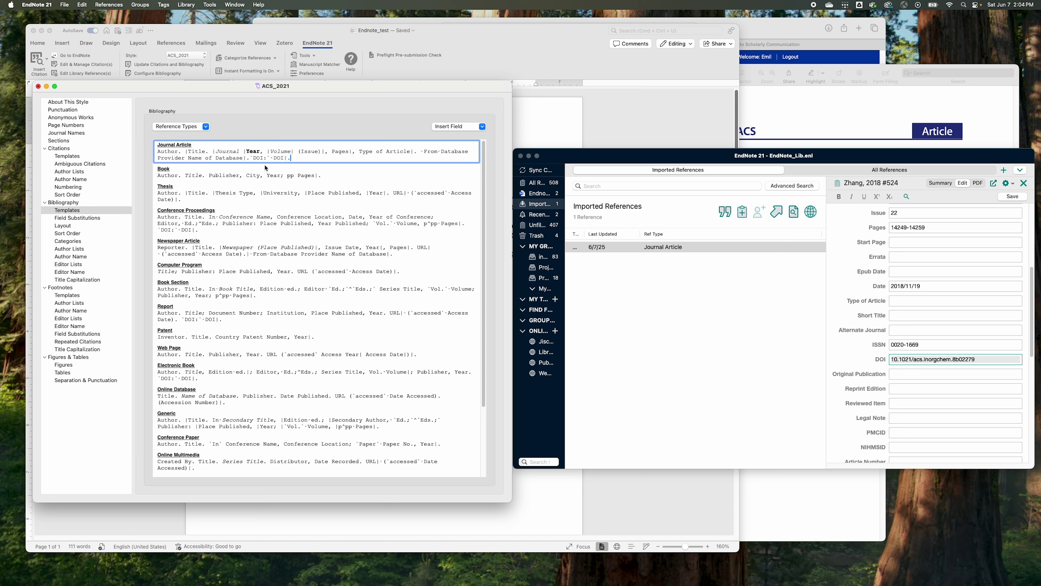
- Save the style, update the citations and bibliography in Word, and check the first entry's DOI text
{"action": "key", "text": "super+s"}
{"action": "left_click", "coordinate": [517, 123]}
{"action": "left_click", "coordinate": [181, 65]}
{"action": "left_click_drag", "start_coordinate": [478, 221], "coordinate": [488, 218]}
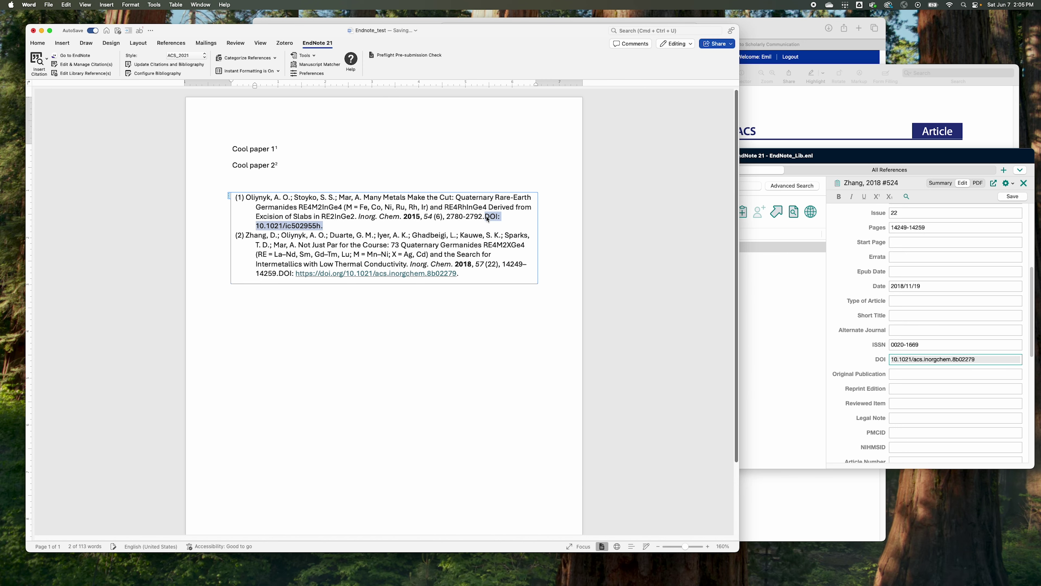
- Remove the DOI addition from the Journal Article template and update the Word bibliography again
{"action": "key", "text": "ctrl+Up"}
{"action": "left_click", "coordinate": [222, 121]}
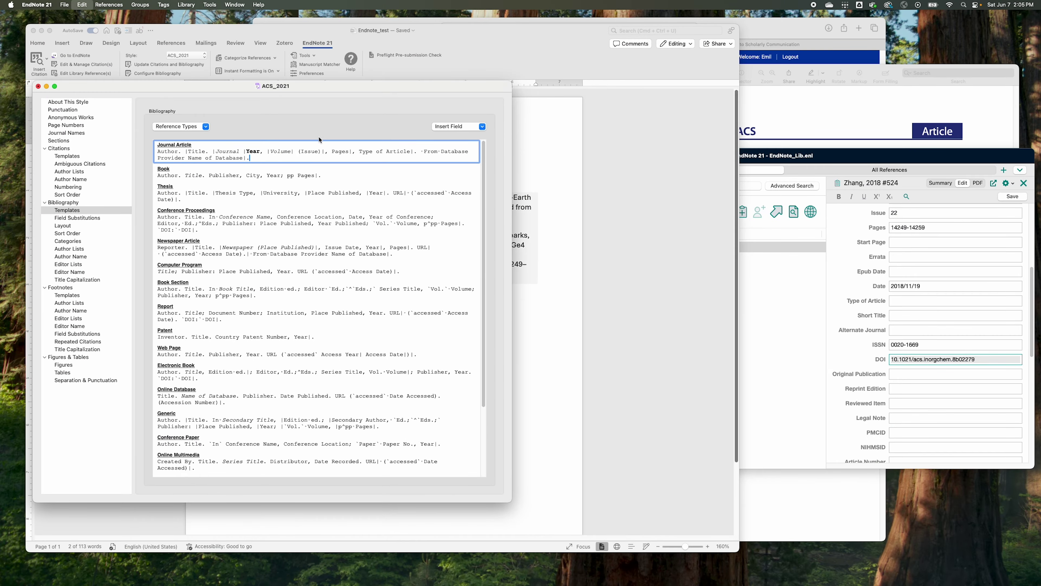
{"action": "left_click", "coordinate": [514, 217]}
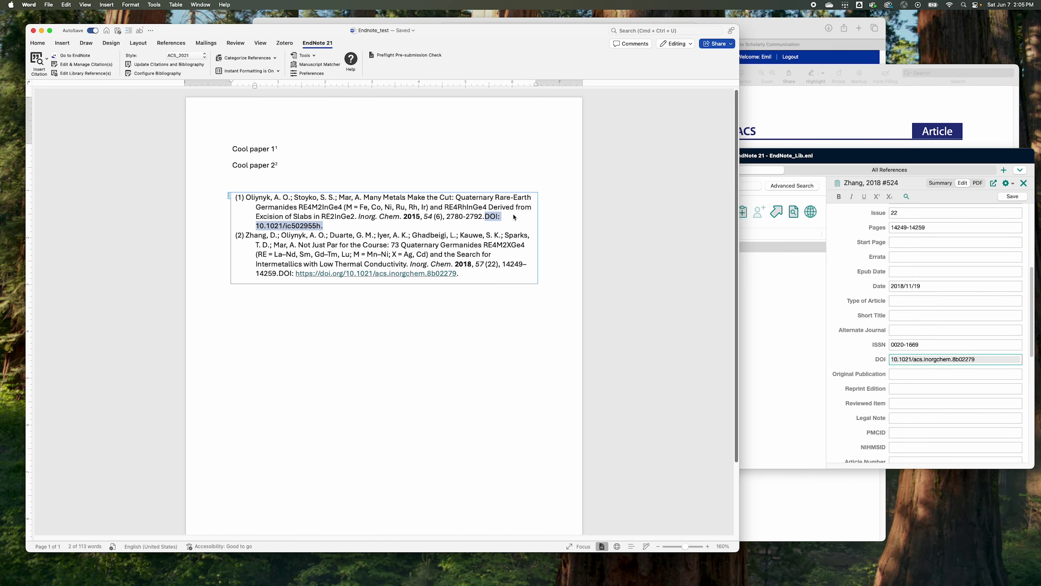
{"action": "left_click", "coordinate": [164, 64]}
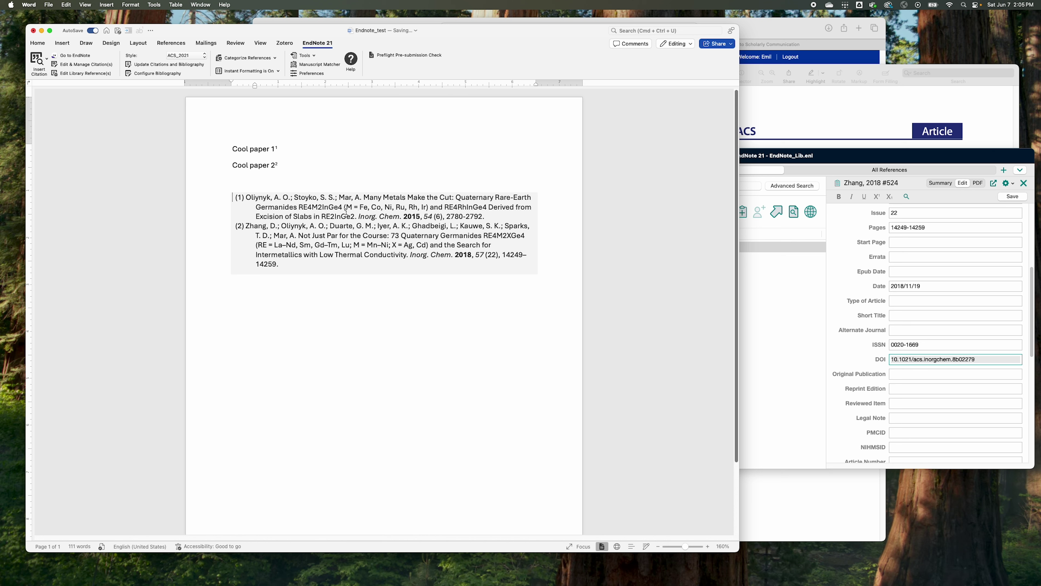
- Format the numbers in RE2InGe2 and RE4M2InGe4 in the first bibliography entry as subscripts
{"action": "left_click", "coordinate": [355, 208]}
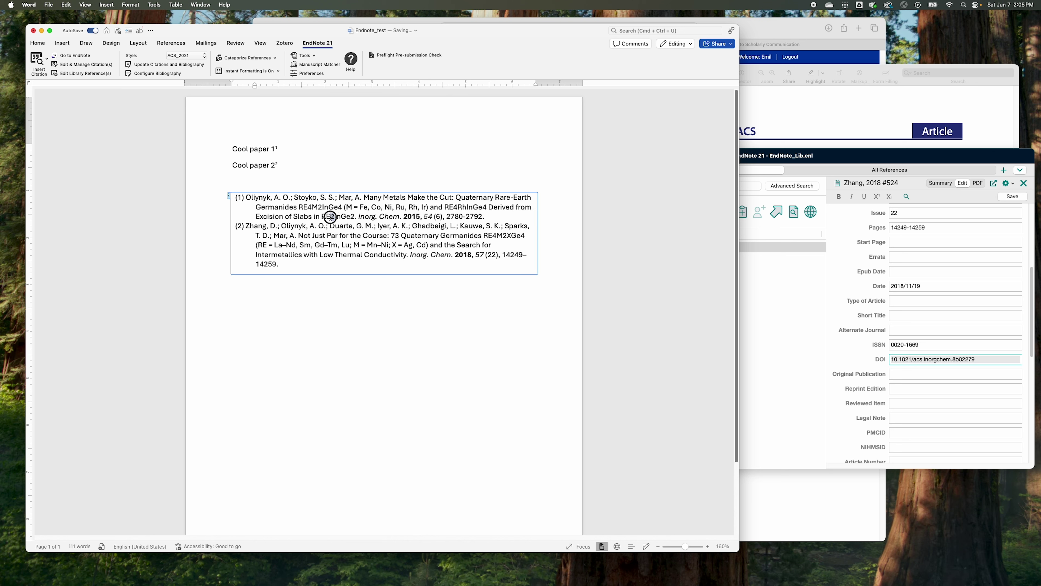
{"action": "key", "text": "super+equal"}
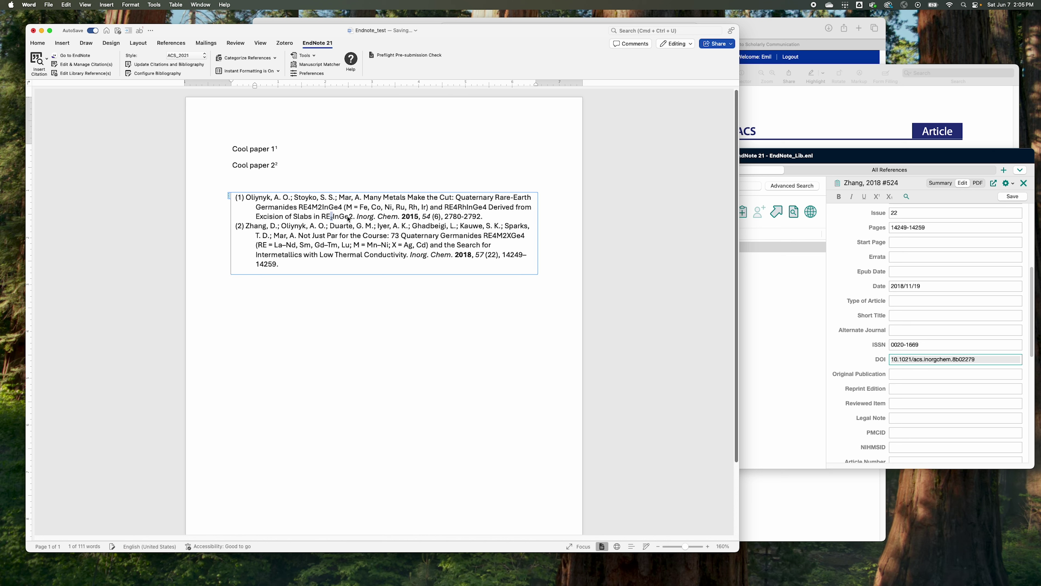
{"action": "left_click_drag", "start_coordinate": [349, 216], "coordinate": [353, 217]}
{"action": "left_click_drag", "start_coordinate": [343, 208], "coordinate": [308, 209]}
{"action": "left_click", "coordinate": [321, 208]}
{"action": "key", "text": "super+equal"}
- Italicize RE and M in the formula RE4M2InGe4 in the first bibliography entry
{"action": "left_click", "coordinate": [308, 208]}
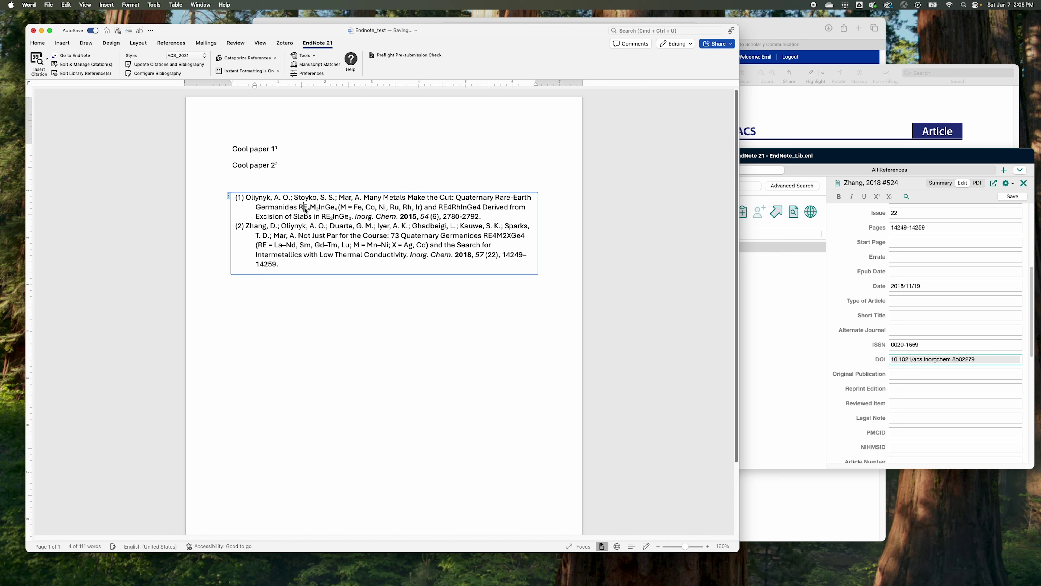
{"action": "mouse_move", "coordinate": [308, 208]}
{"action": "left_mouse_down"}
{"action": "mouse_move", "coordinate": [298, 208]}
{"action": "mouse_move", "coordinate": [307, 209]}
{"action": "left_mouse_up"}
{"action": "key", "text": "super+i"}
- Insert a dash in the page range 2780-2792 of the first bibliography entry
{"action": "left_click_drag", "start_coordinate": [339, 207], "coordinate": [483, 219]}
{"action": "left_click", "coordinate": [489, 252]}
{"action": "left_click", "coordinate": [464, 217]}
{"action": "type", "text": "-"}
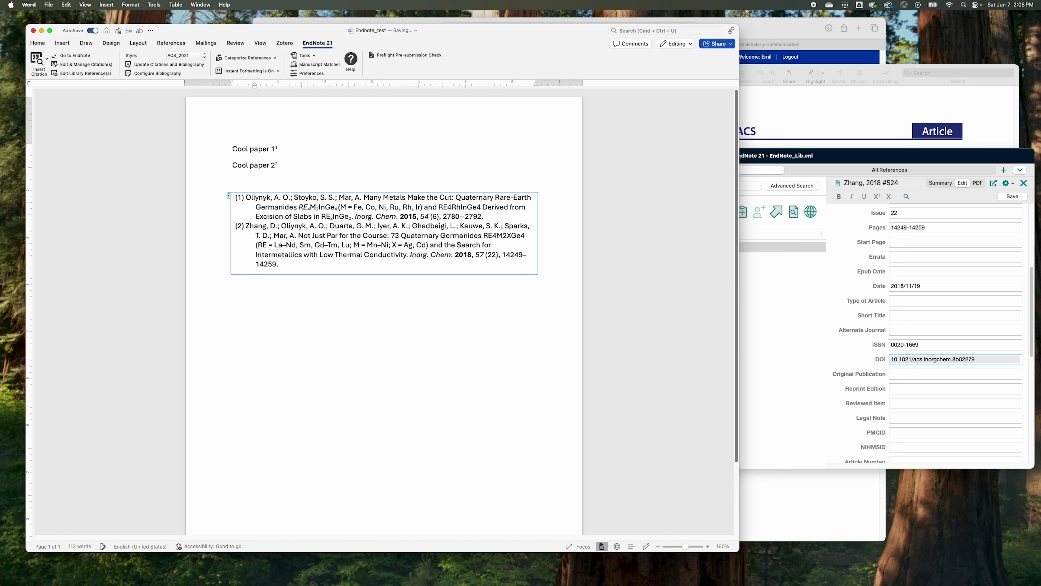